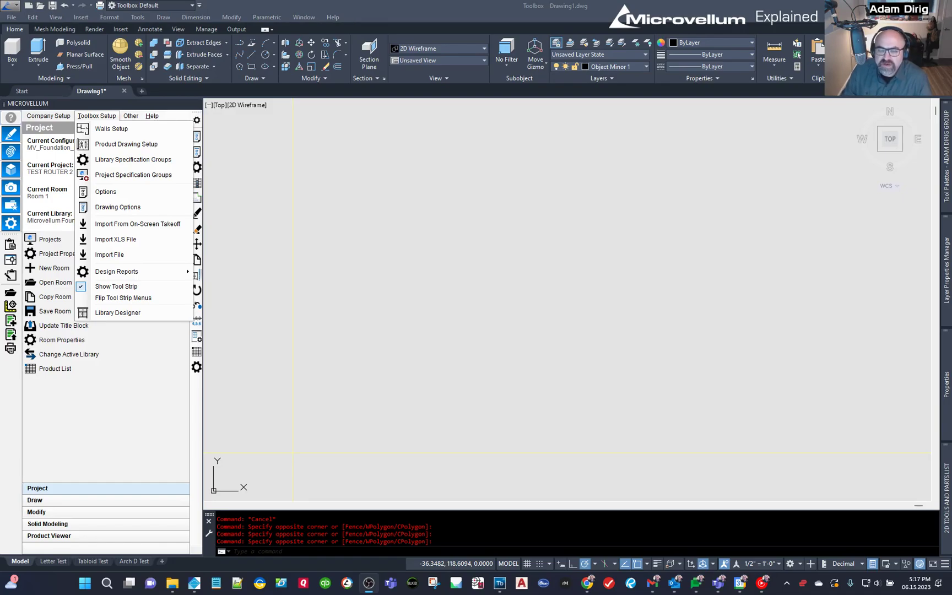
# Browse to the Microvellum factory data in a smaller, centred Explorer window showing dates and types
pyautogui.click(493, 183)
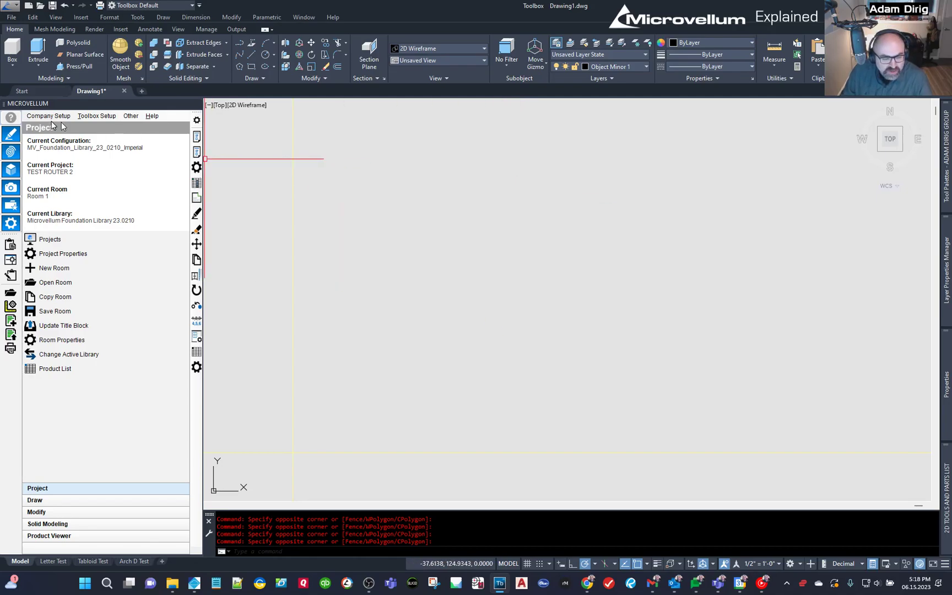
pyautogui.click(131, 116)
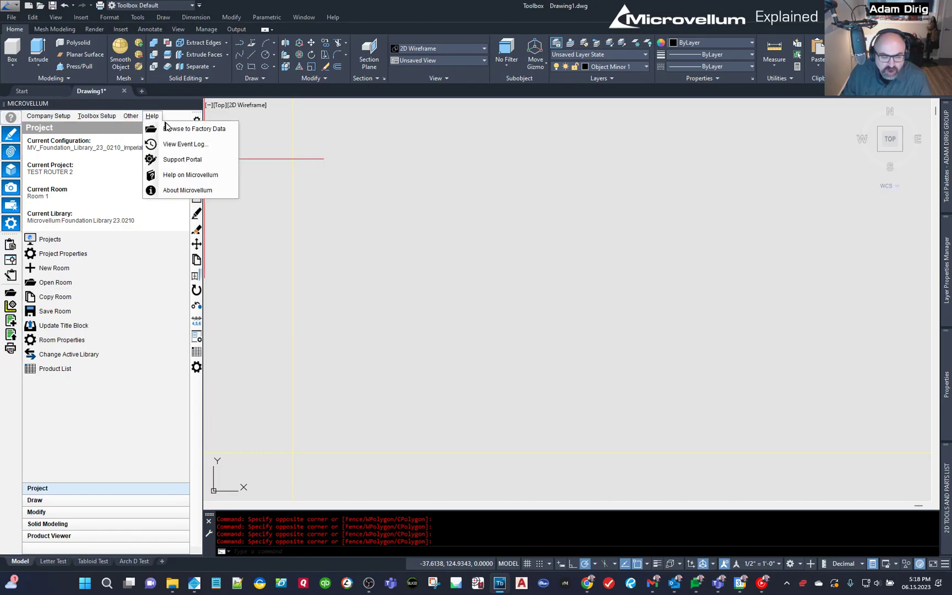
pyautogui.click(162, 127)
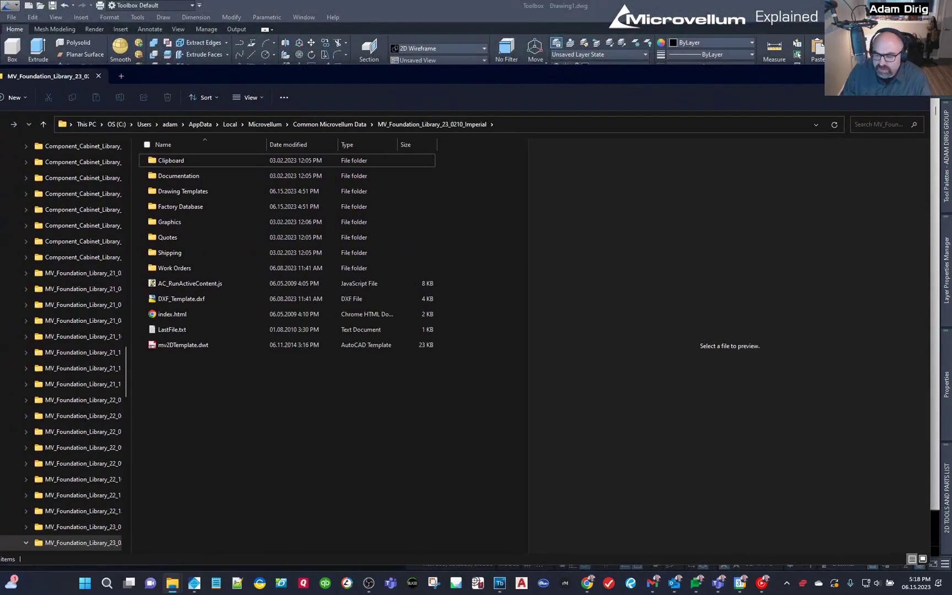
pyautogui.doubleClick(198, 82)
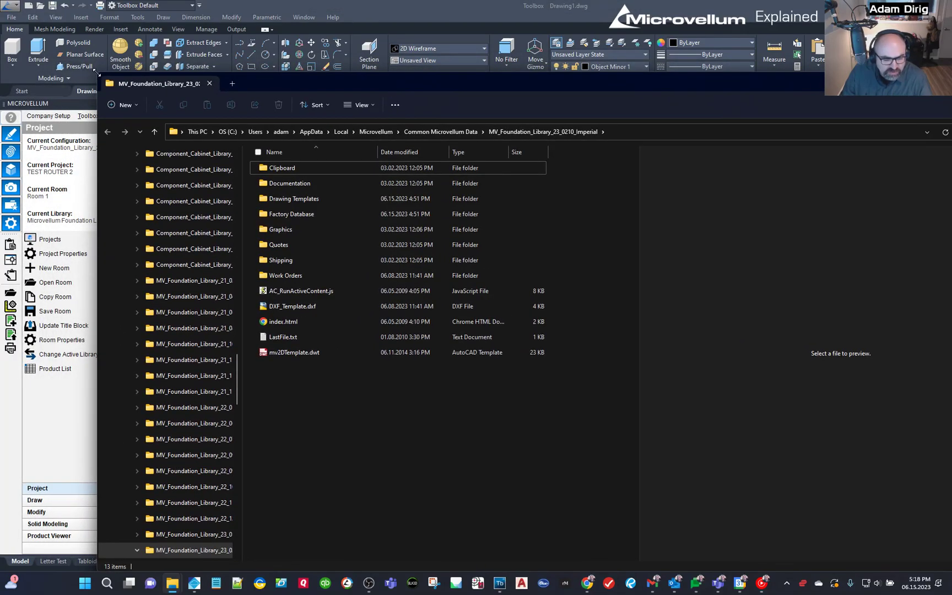
pyautogui.moveTo(98, 74); pyautogui.dragTo(483, 258)
pyautogui.moveTo(650, 266); pyautogui.dragTo(307, 144)
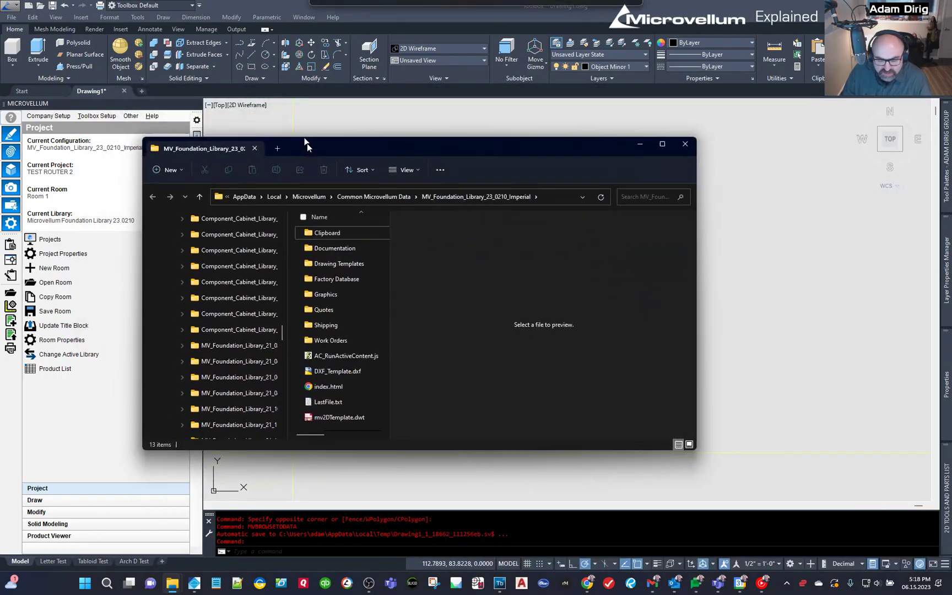
pyautogui.moveTo(388, 260); pyautogui.dragTo(536, 269)
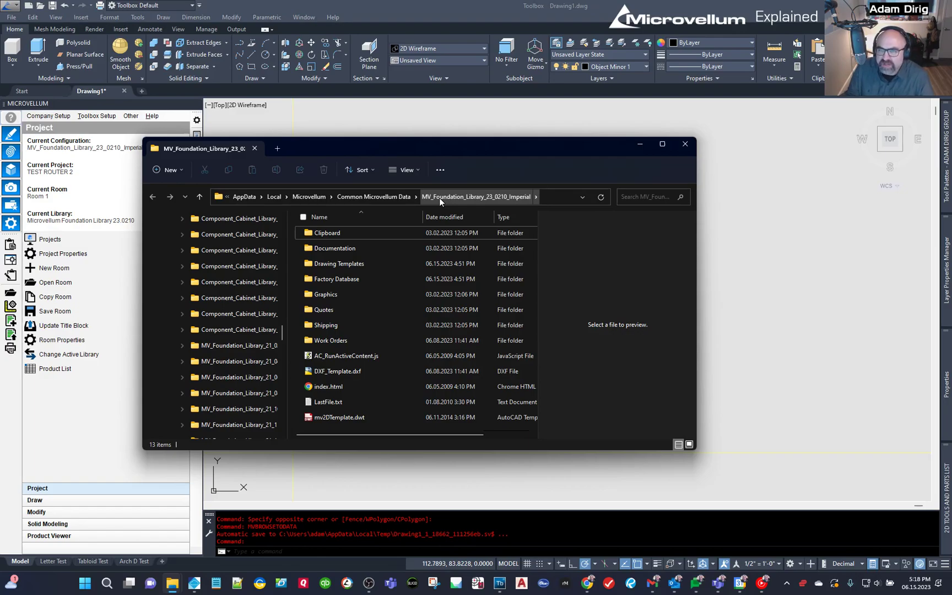
# Navigate via Common Microvellum Data into the MV_Foundation_Library_23_0210_Imperial Graphics folder
pyautogui.click(380, 198)
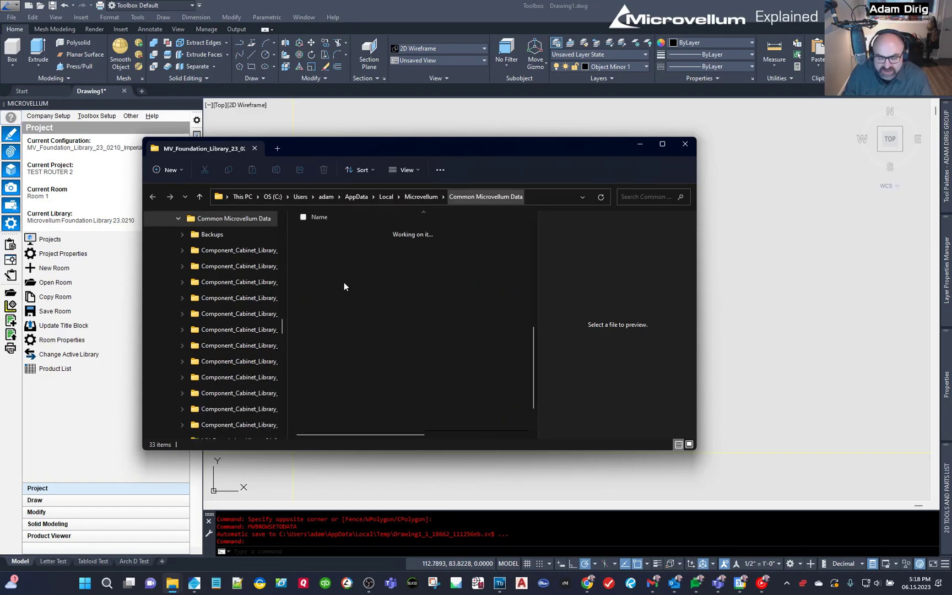
pyautogui.scroll(-2, 365, 276)
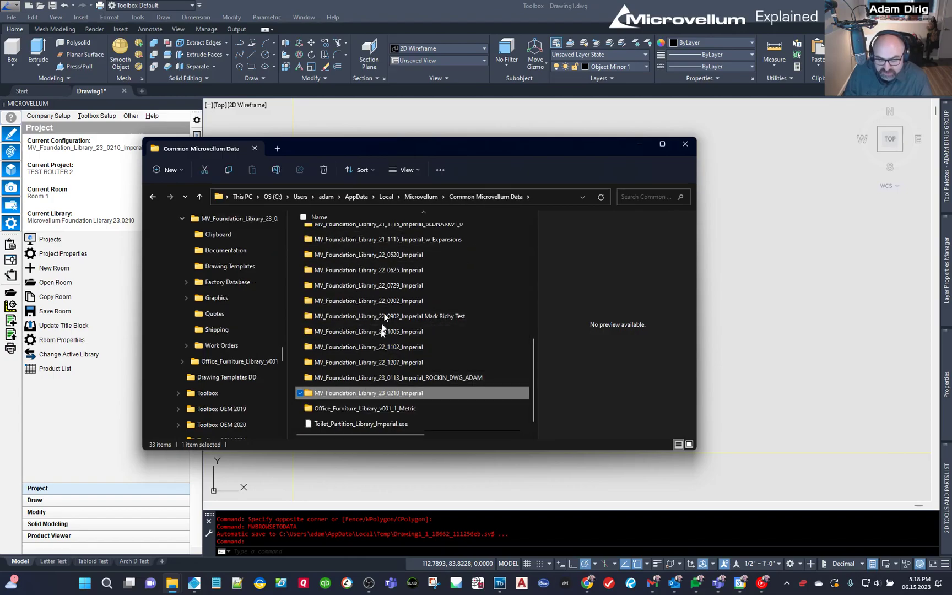
pyautogui.doubleClick(371, 392)
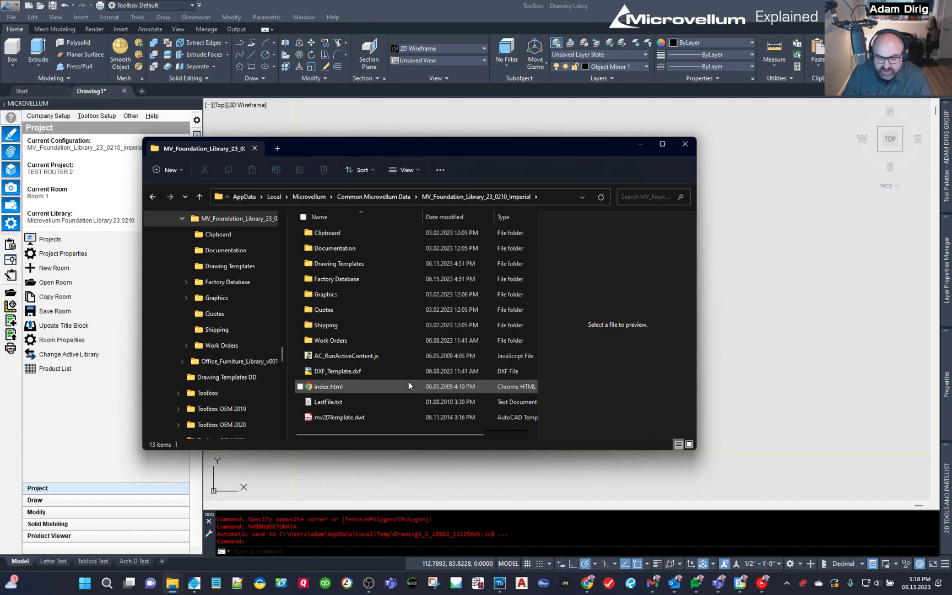
pyautogui.doubleClick(317, 293)
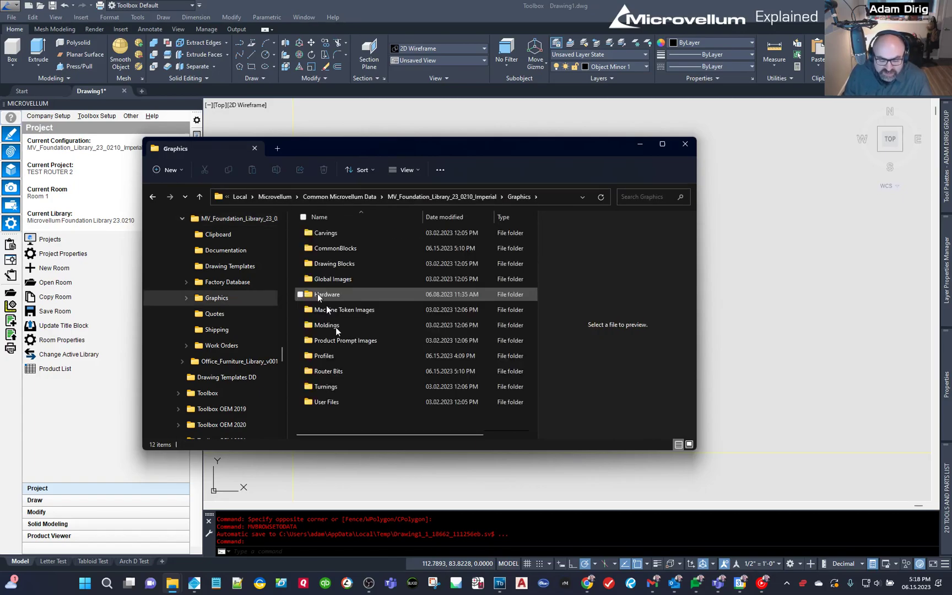
pyautogui.click(316, 373)
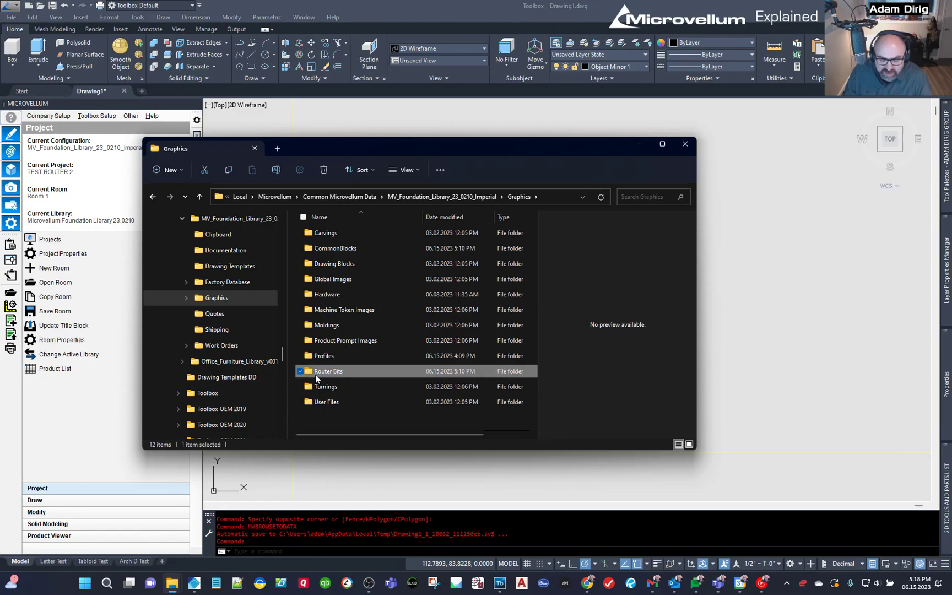
pyautogui.click(332, 355)
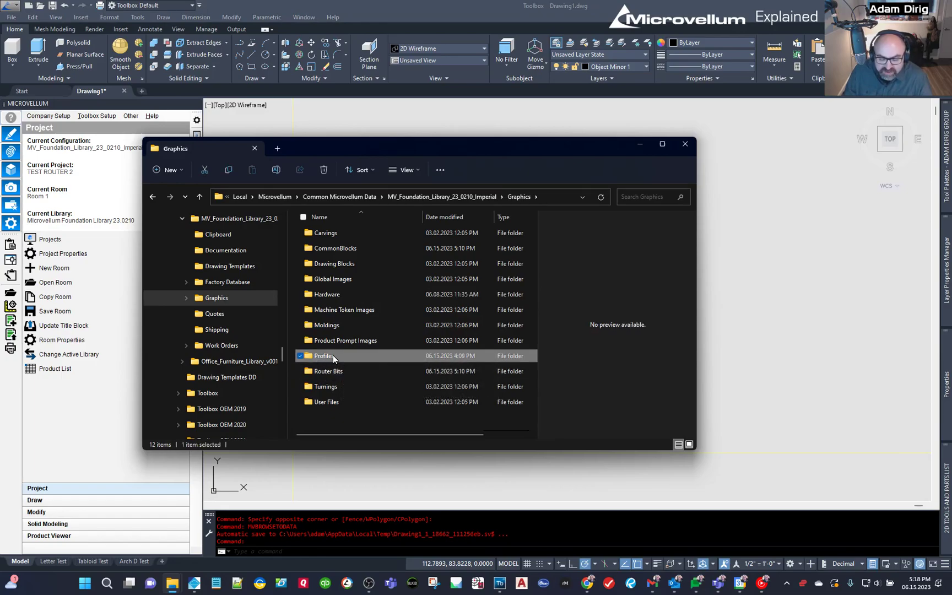
pyautogui.click(331, 369)
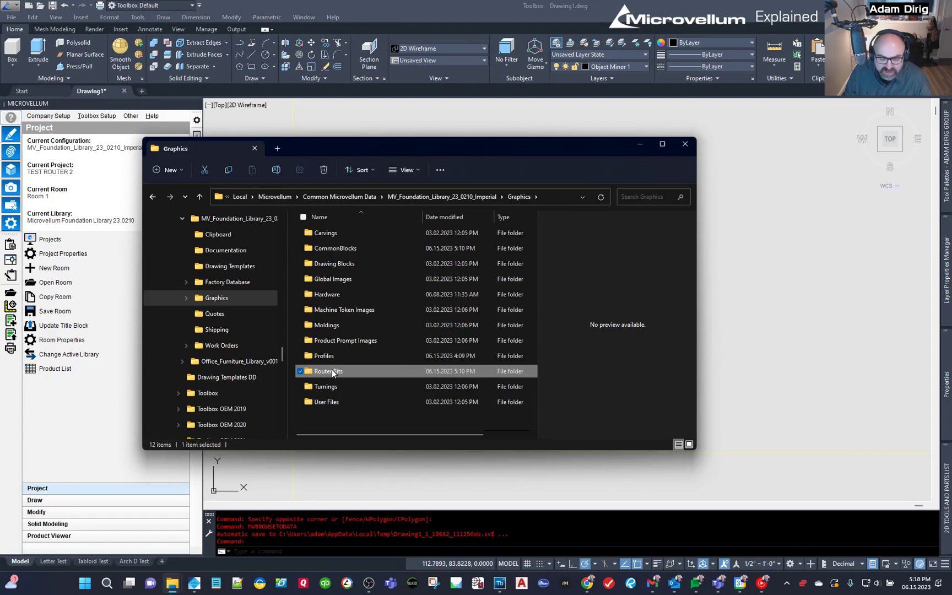
# In Router Bits, preview the Bead Cutter 3P2 TBB4 half, Bead1, Bevel and Beaded V-Groove drawings
pyautogui.doubleClick(331, 371)
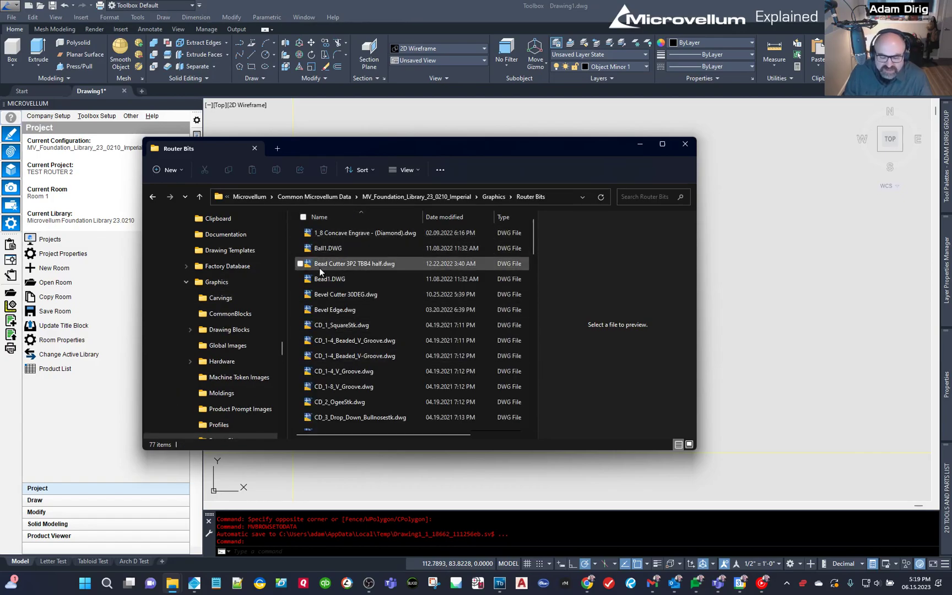
pyautogui.scroll(-20, 424, 330)
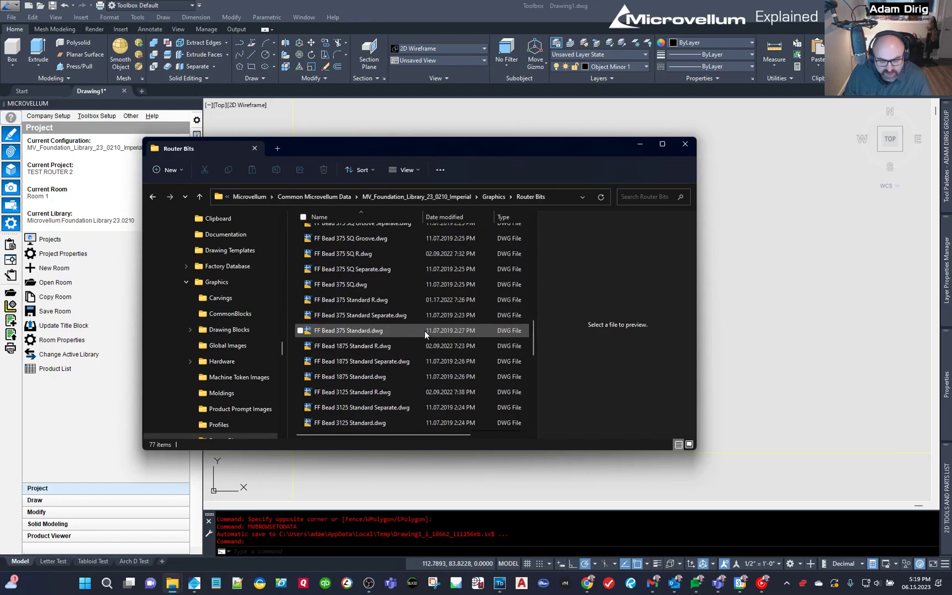
pyautogui.scroll(20, 424, 330)
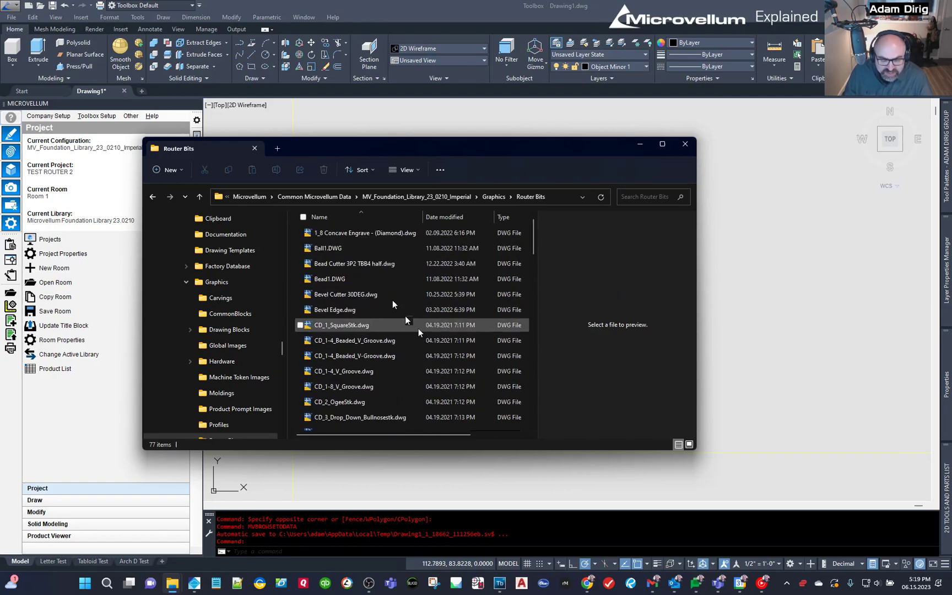
pyautogui.click(340, 239)
pyautogui.click(337, 264)
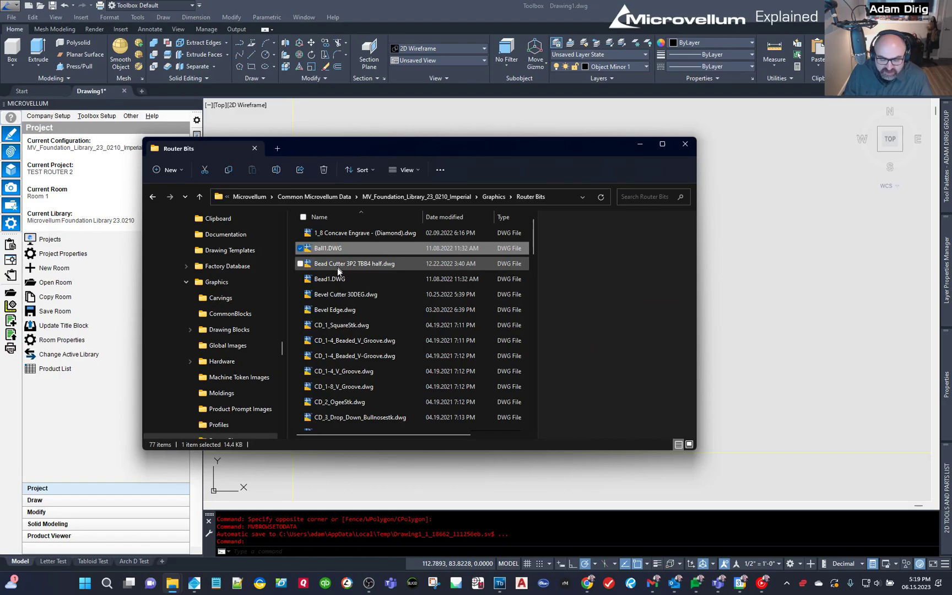
pyautogui.click(341, 280)
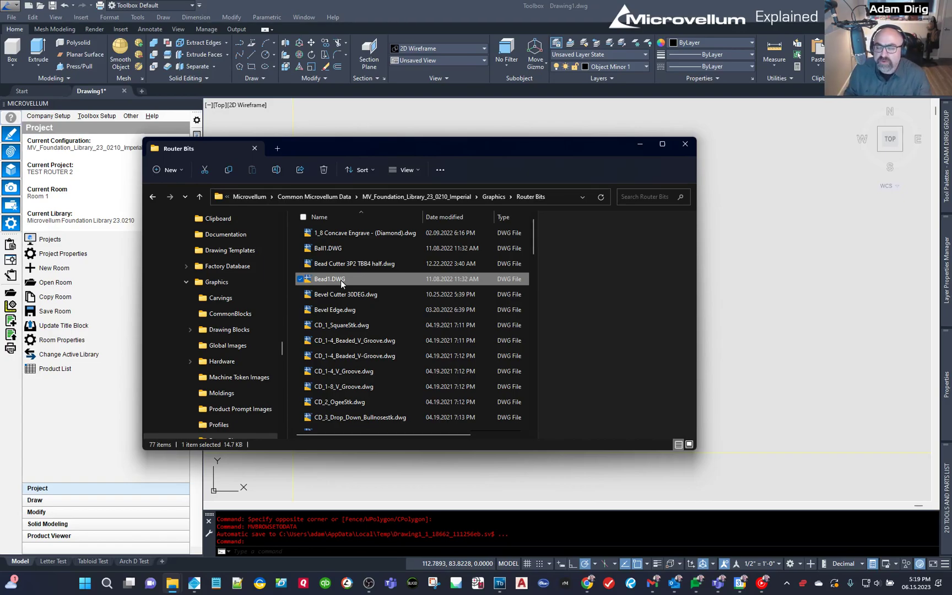
pyautogui.click(347, 310)
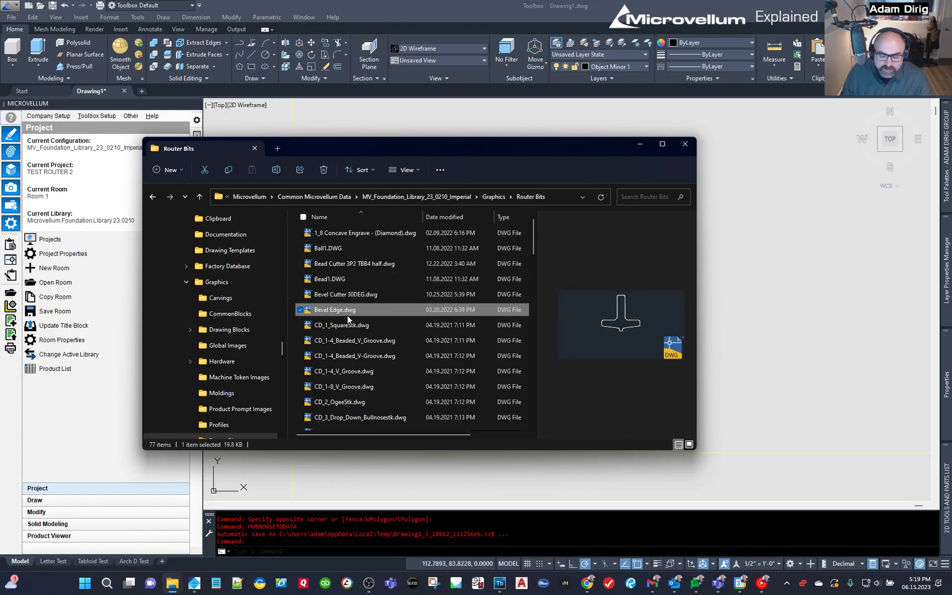
pyautogui.click(334, 354)
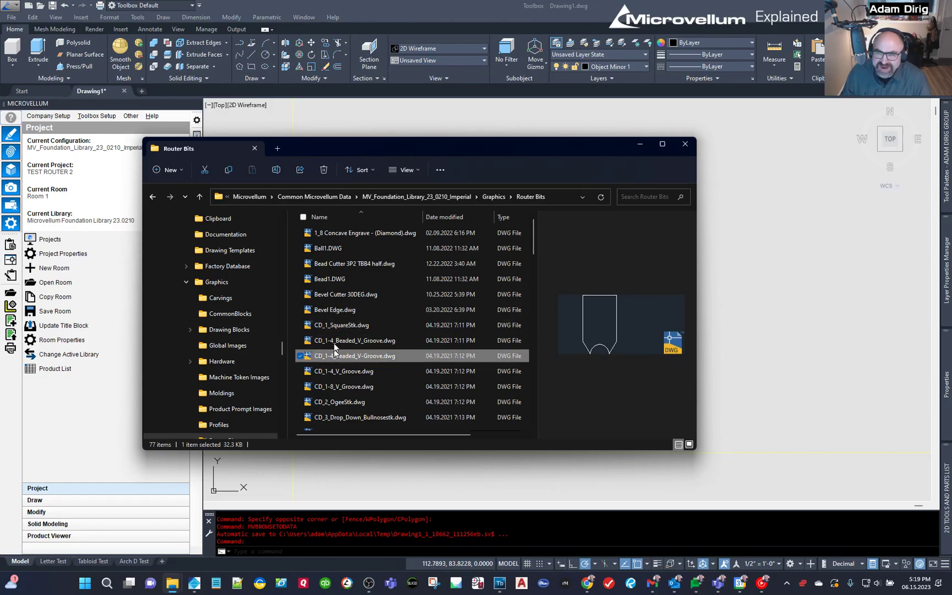
pyautogui.click(331, 295)
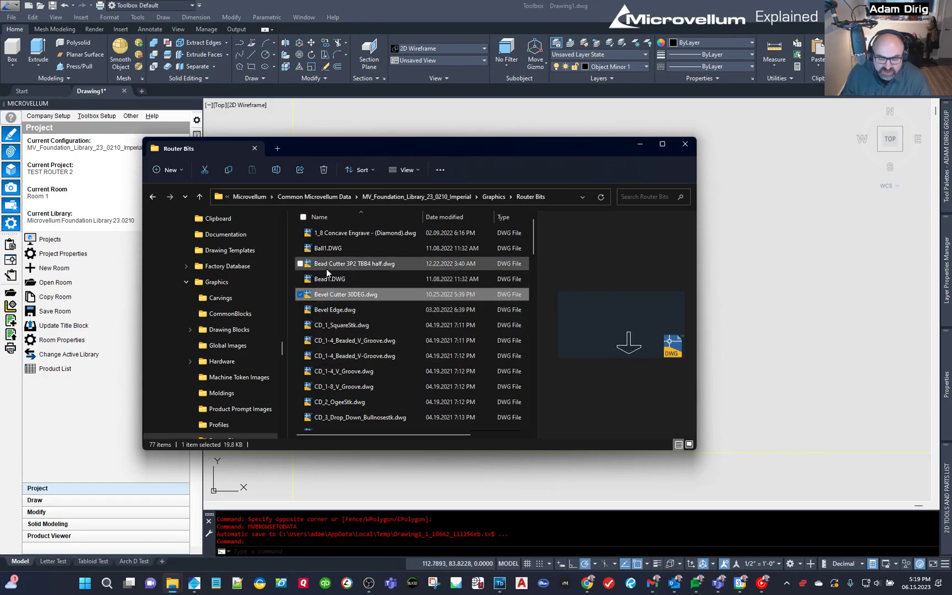
pyautogui.click(326, 264)
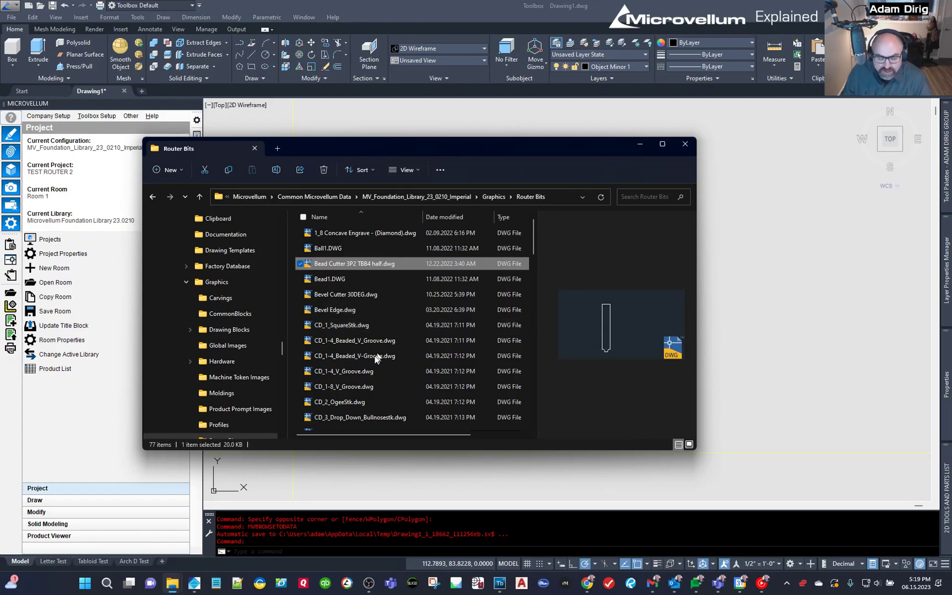
# Preview Tool 134.dwg and Tool 135.dwg, then show the folder path as text
pyautogui.scroll(-6, 375, 358)
pyautogui.scroll(-8, 375, 360)
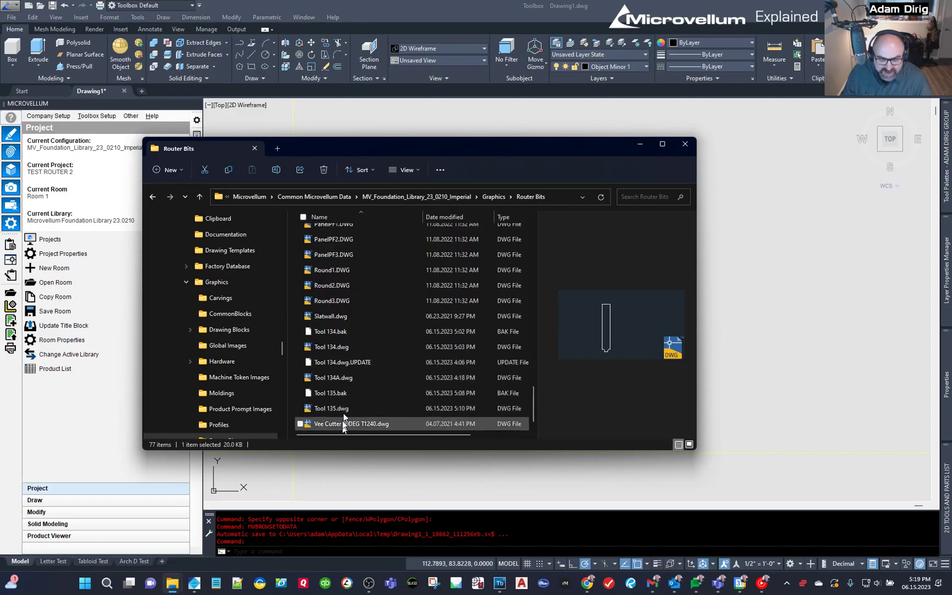
pyautogui.click(335, 346)
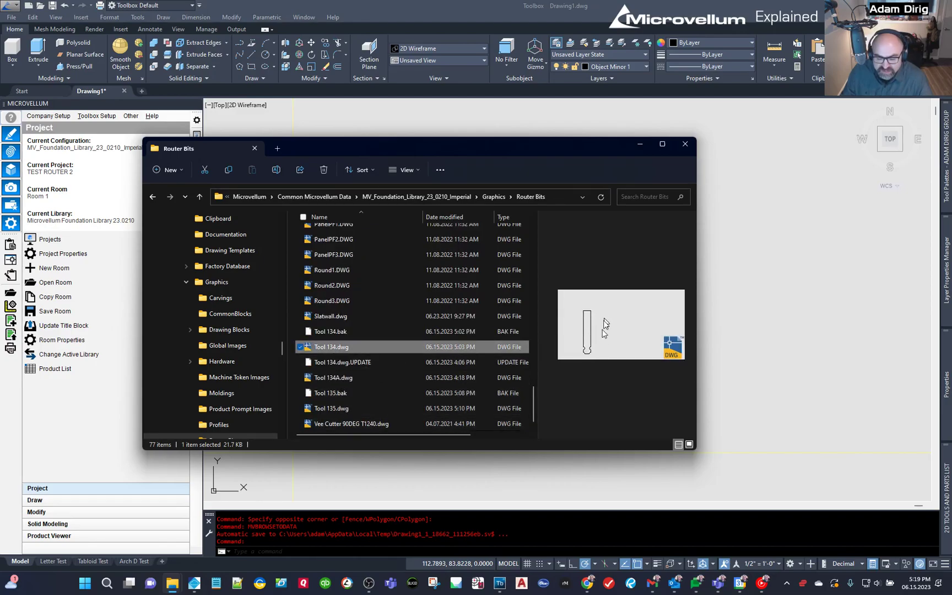
pyautogui.moveTo(334, 345)
pyautogui.mouseDown()
pyautogui.moveTo(357, 355)
pyautogui.moveTo(329, 348)
pyautogui.mouseUp()
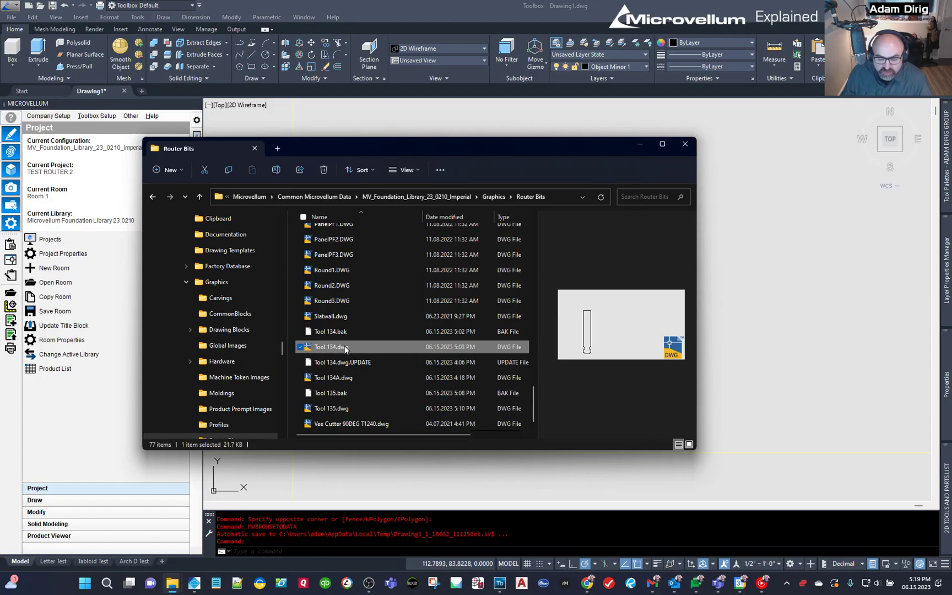
pyautogui.click(323, 409)
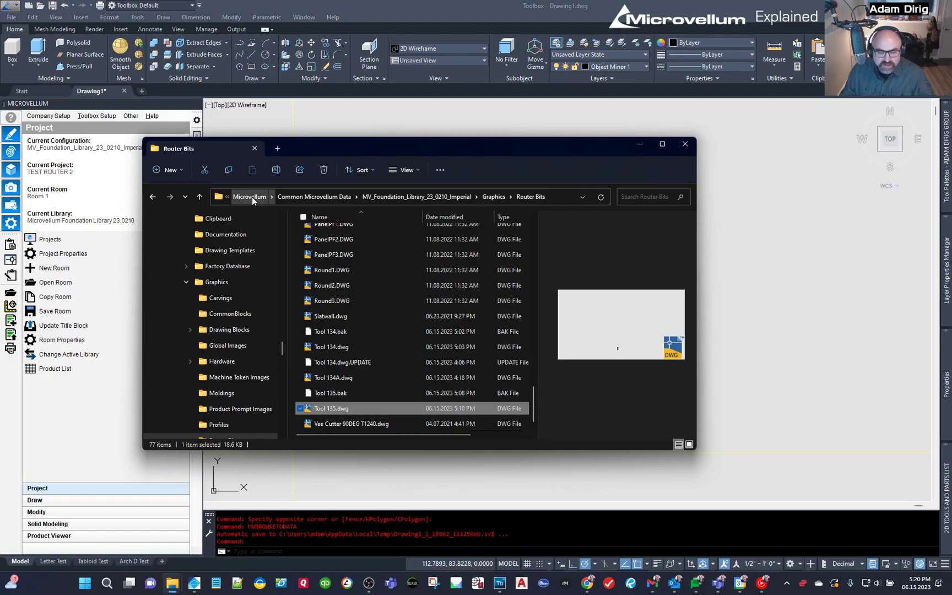
pyautogui.click(570, 198)
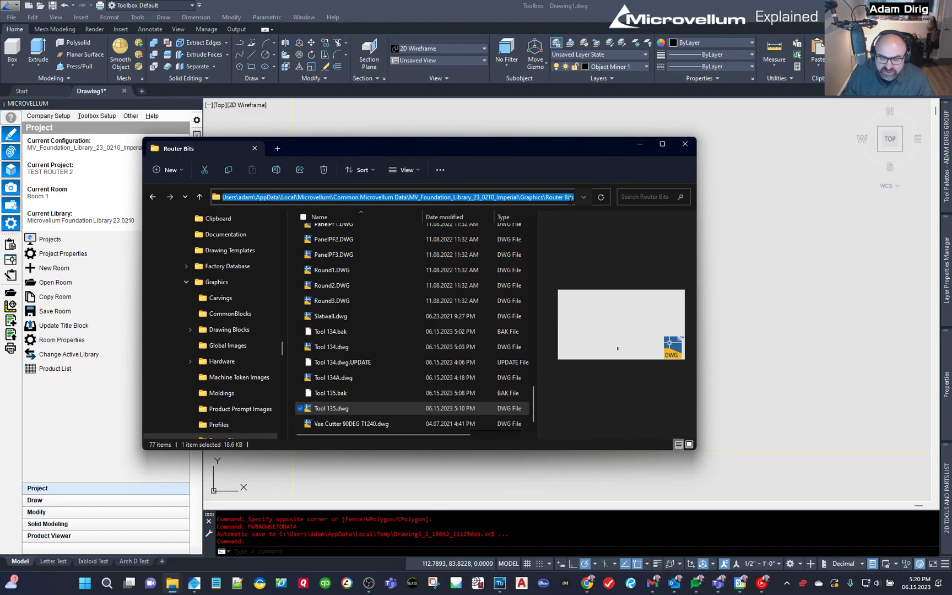
# Close the Router Bits window and cancel opening a file, leaving empty Drawing1 in view
pyautogui.click(685, 145)
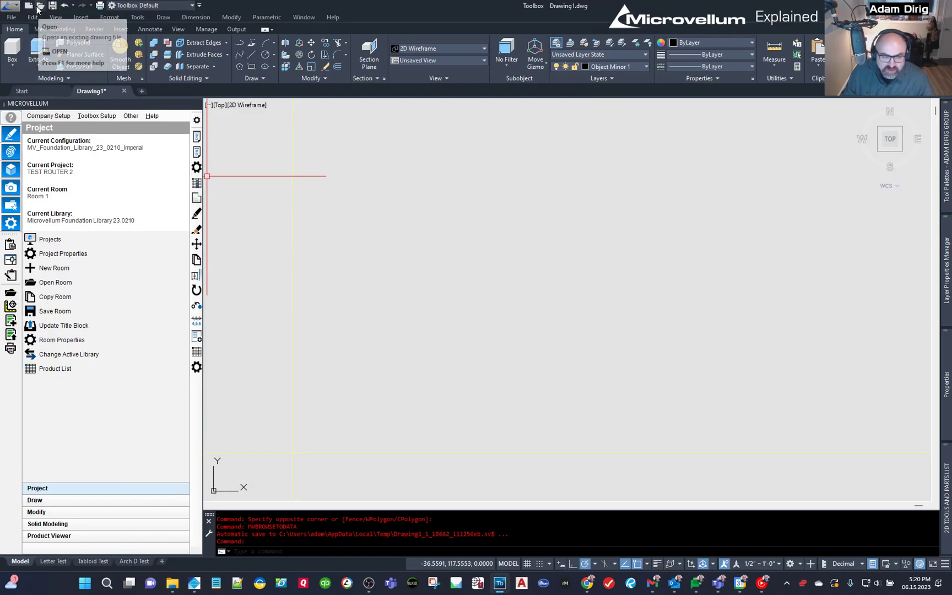
pyautogui.click(37, 7)
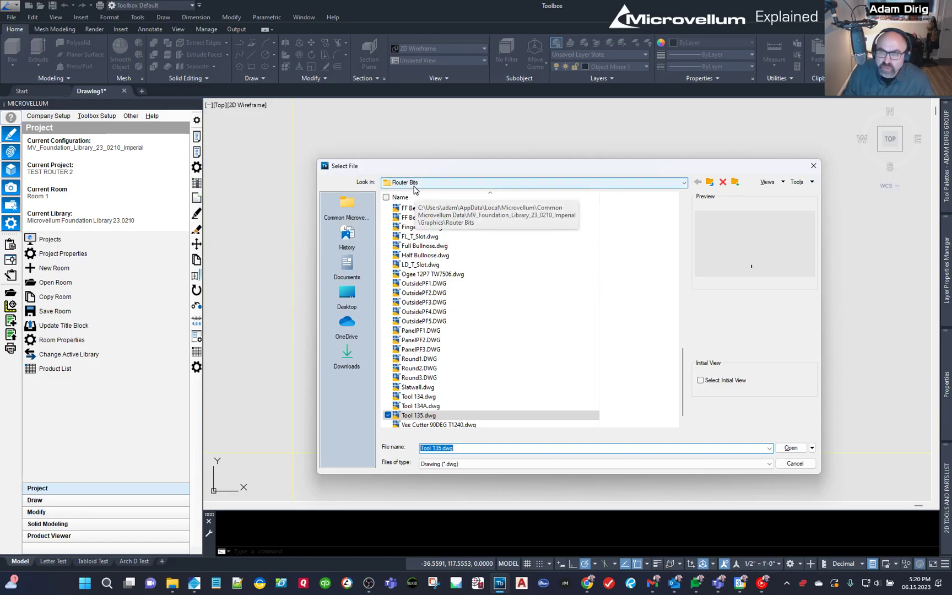
pyautogui.click(796, 464)
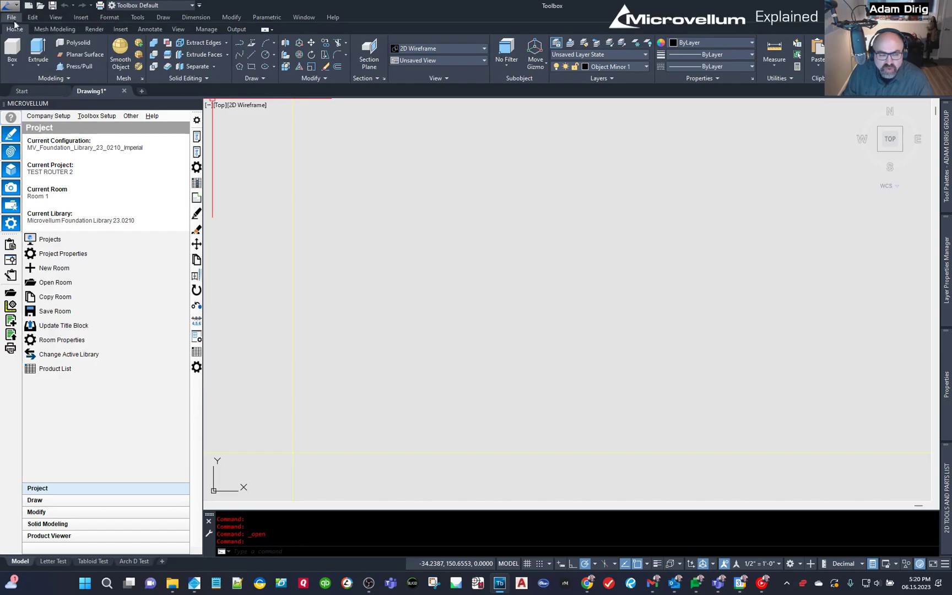
# Create Drawing7 using Open with no Template - Imperial
pyautogui.click(12, 19)
pyautogui.press('Escape')
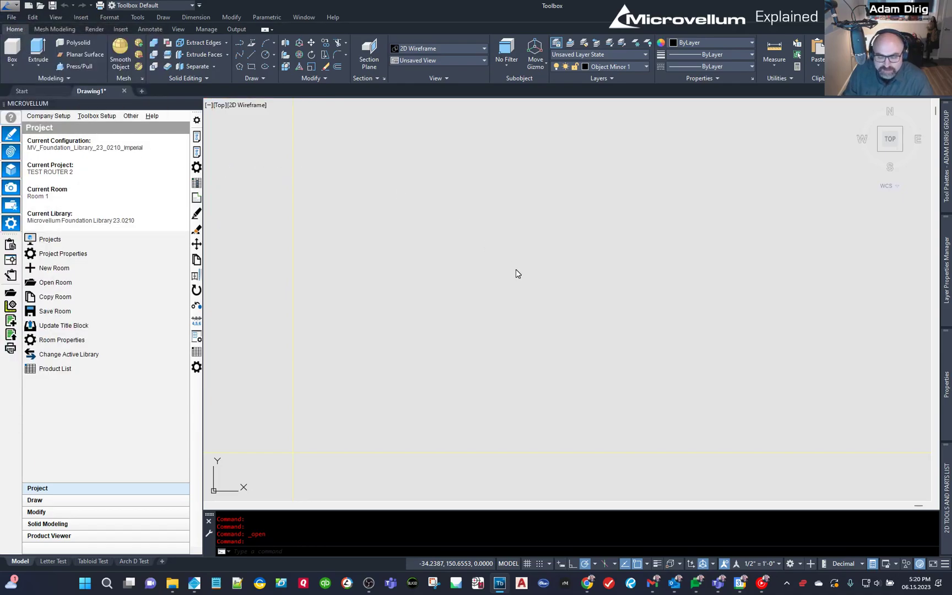
pyautogui.hotkey('ctrl', 'n')
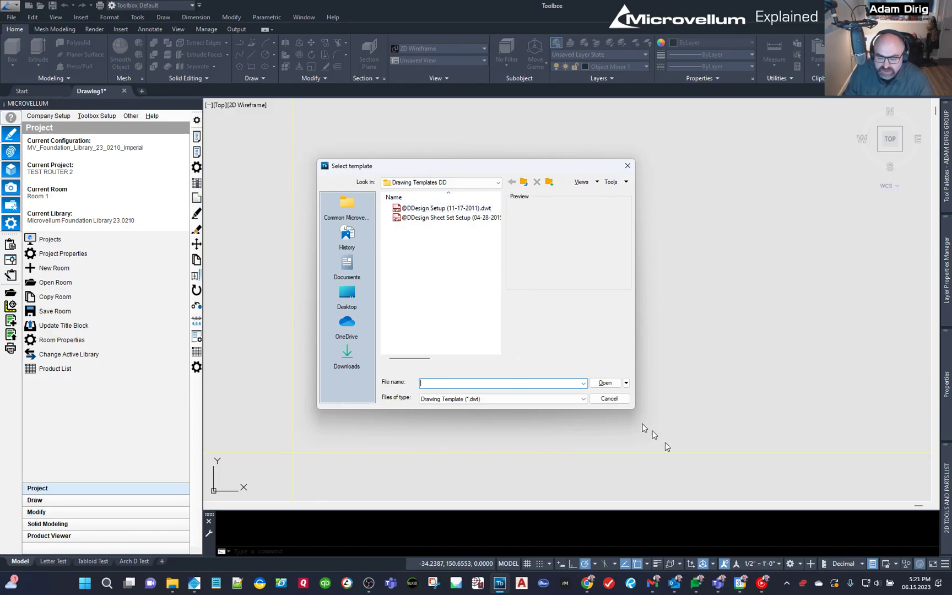
pyautogui.click(626, 384)
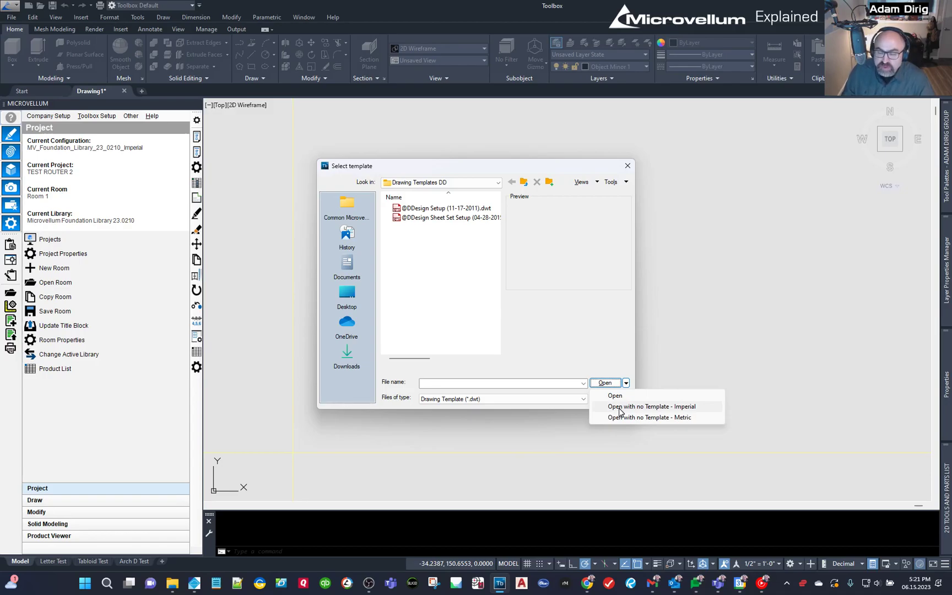
pyautogui.click(667, 409)
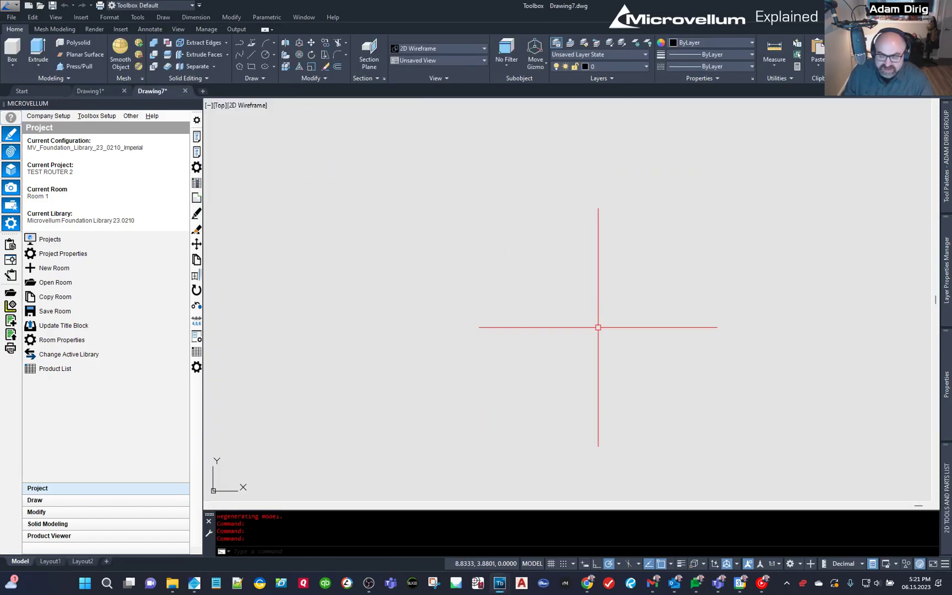
pyautogui.scroll(-5, 597, 328)
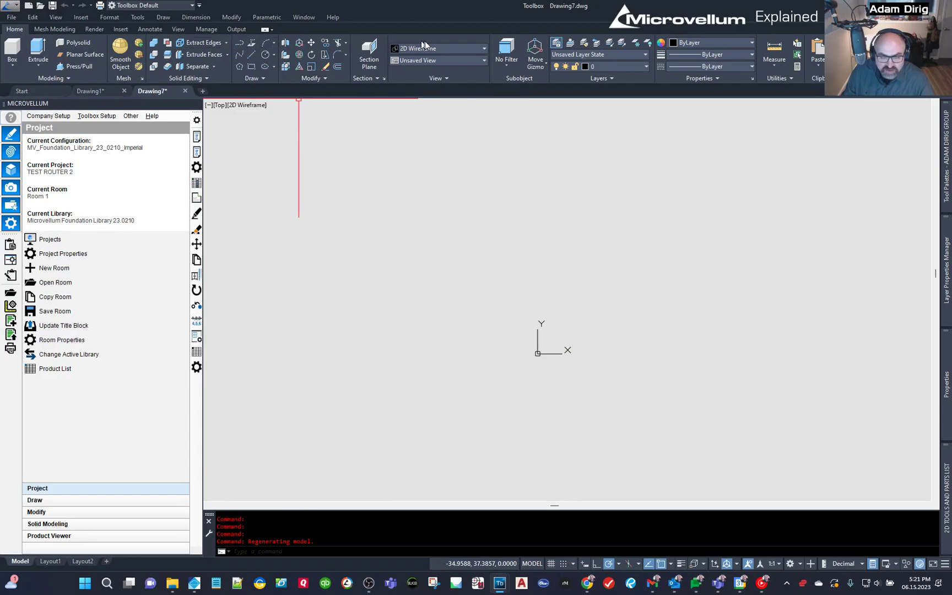
pyautogui.click(44, 31)
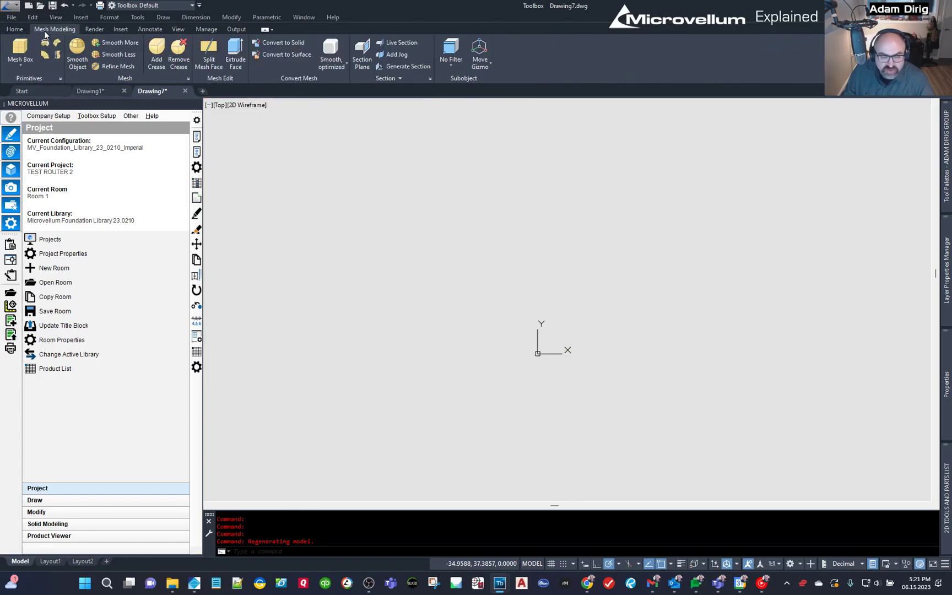
pyautogui.click(21, 31)
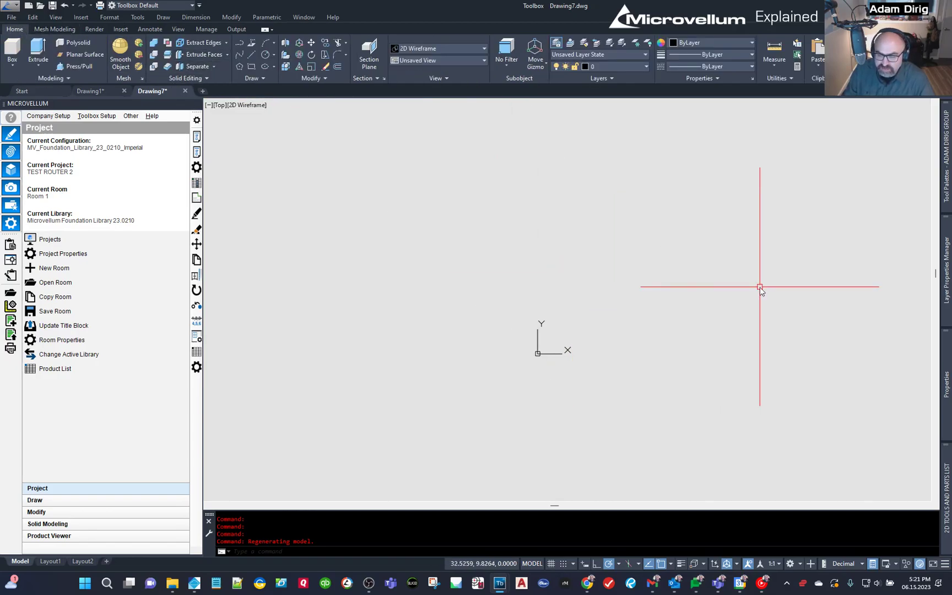
pyautogui.moveTo(944, 322)
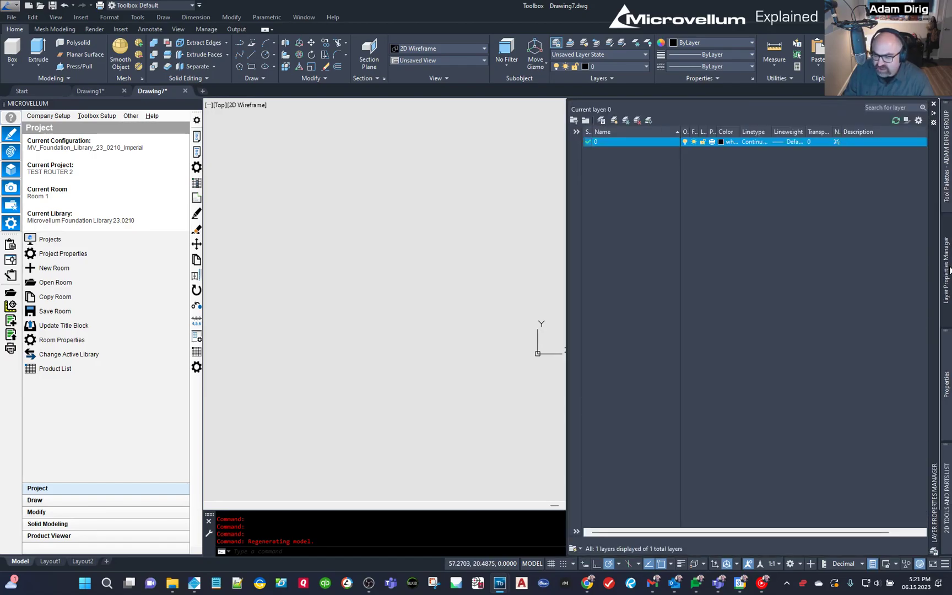
pyautogui.click(482, 229)
pyautogui.click(388, 187)
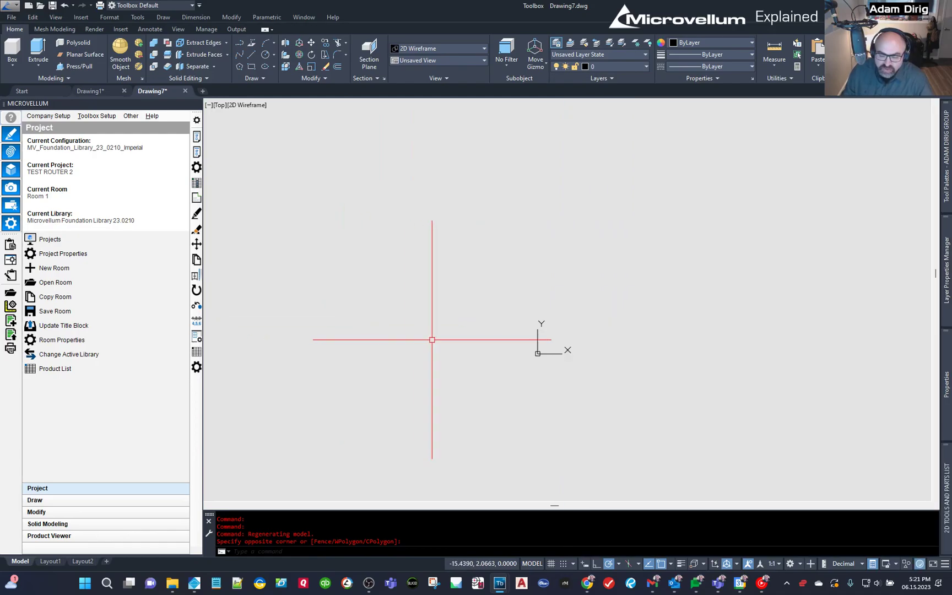
pyautogui.moveTo(445, 336)
pyautogui.mouseDown(button='middle')
pyautogui.moveTo(439, 323)
pyautogui.moveTo(429, 338)
pyautogui.mouseUp(button='middle')
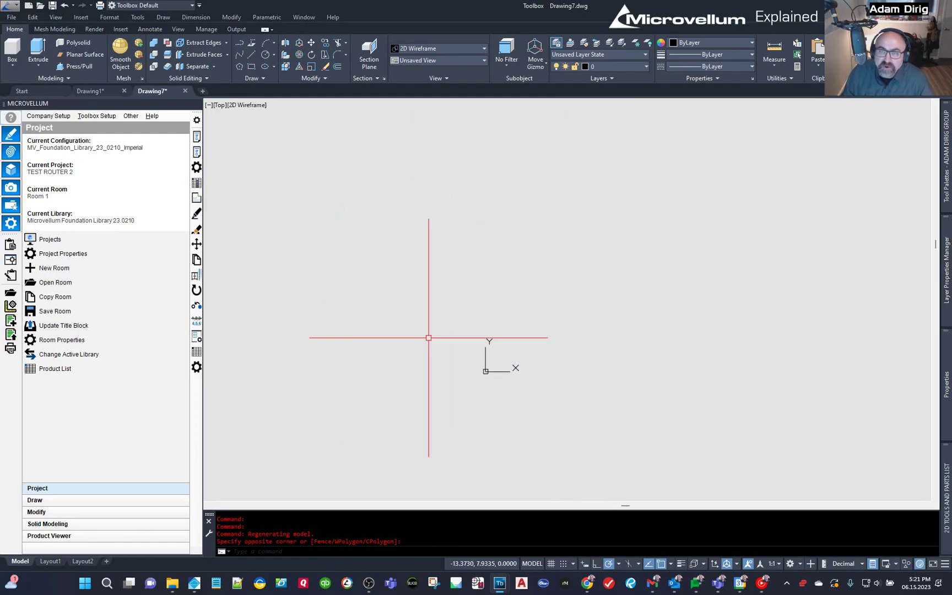
pyautogui.click(707, 329)
# Start a REC rectangle from a new first corner, using Dimensions with length 0.5 and width 3
pyautogui.press('Escape')
pyautogui.write('rec')
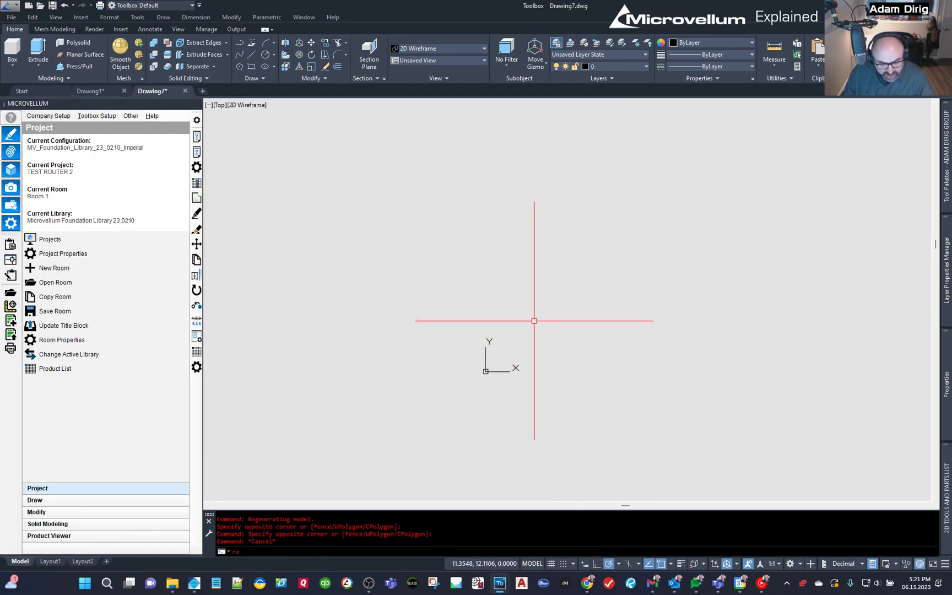
pyautogui.press('Return')
pyautogui.click(528, 353)
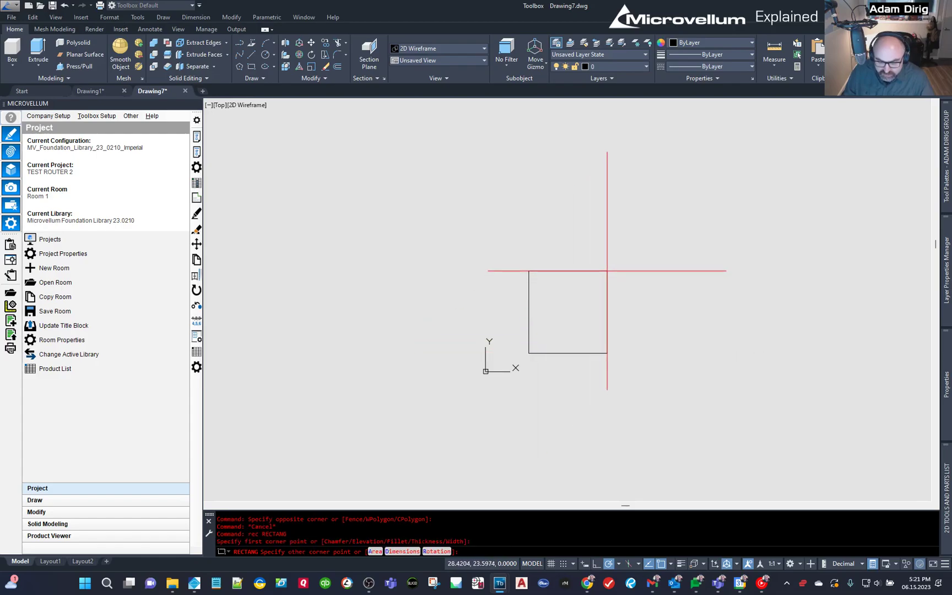
pyautogui.press('Escape')
pyautogui.press('Escape')
pyautogui.write('rec')
pyautogui.press('Return')
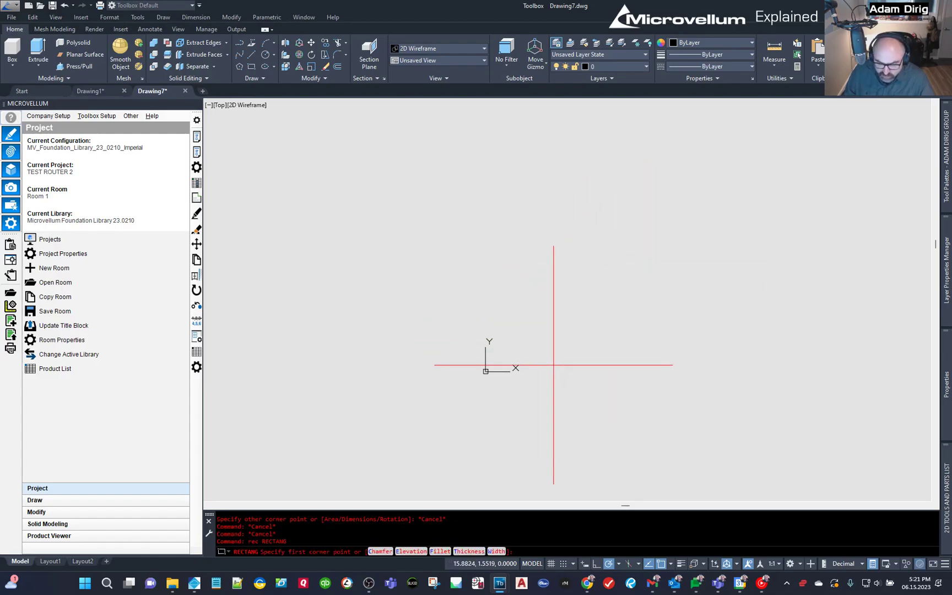
pyautogui.click(568, 348)
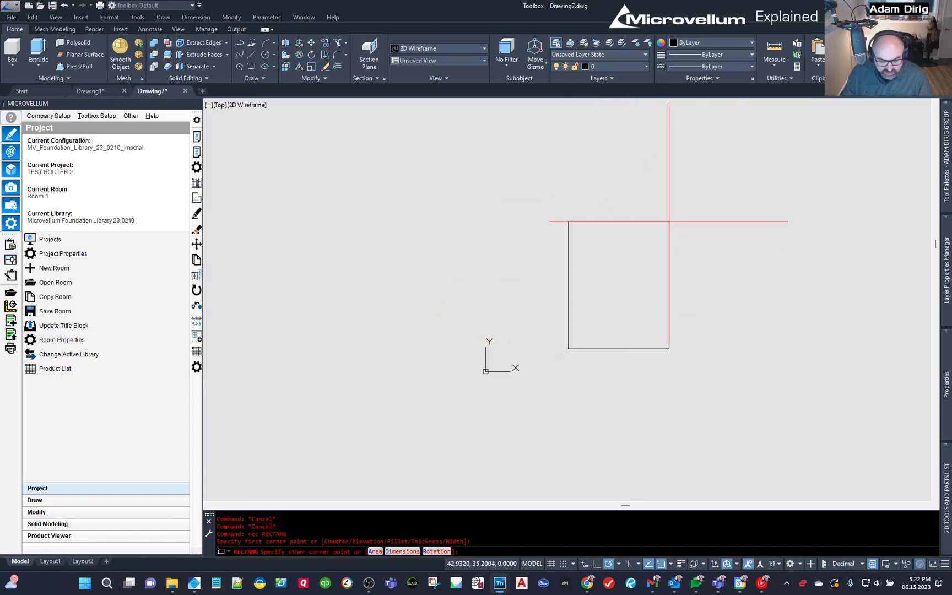
pyautogui.write('d')
pyautogui.press('Return')
pyautogui.press('Return')
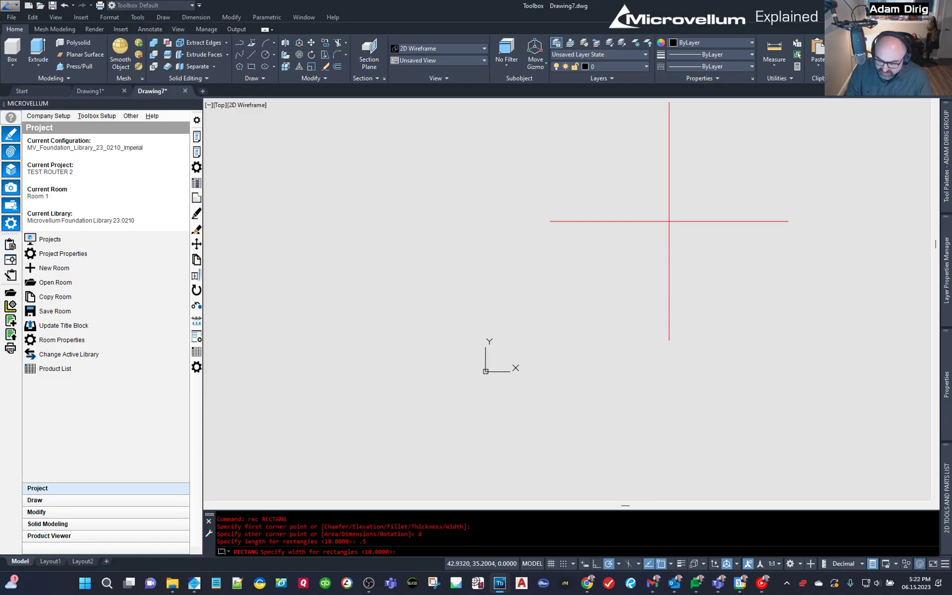
pyautogui.write('3')
pyautogui.press('Return')
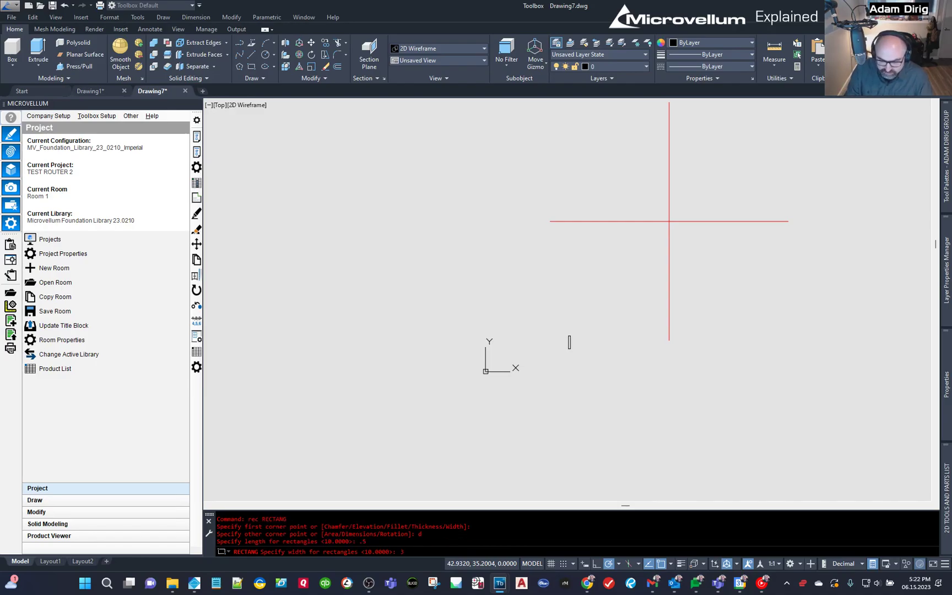
# Place the 0.5 by 3 rectangle and measure its corner-to-corner distance, 3.0414, with DIST
pyautogui.scroll(8, 565, 346)
pyautogui.click(566, 345)
pyautogui.click(631, 404)
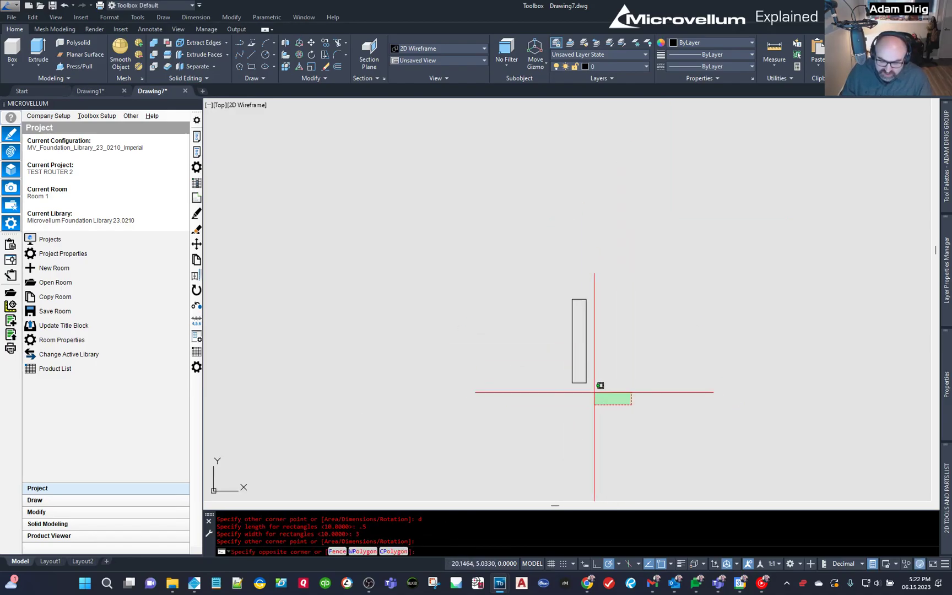
pyautogui.click(537, 346)
pyautogui.press('Escape')
pyautogui.press('Escape')
pyautogui.write('di')
pyautogui.press('Return')
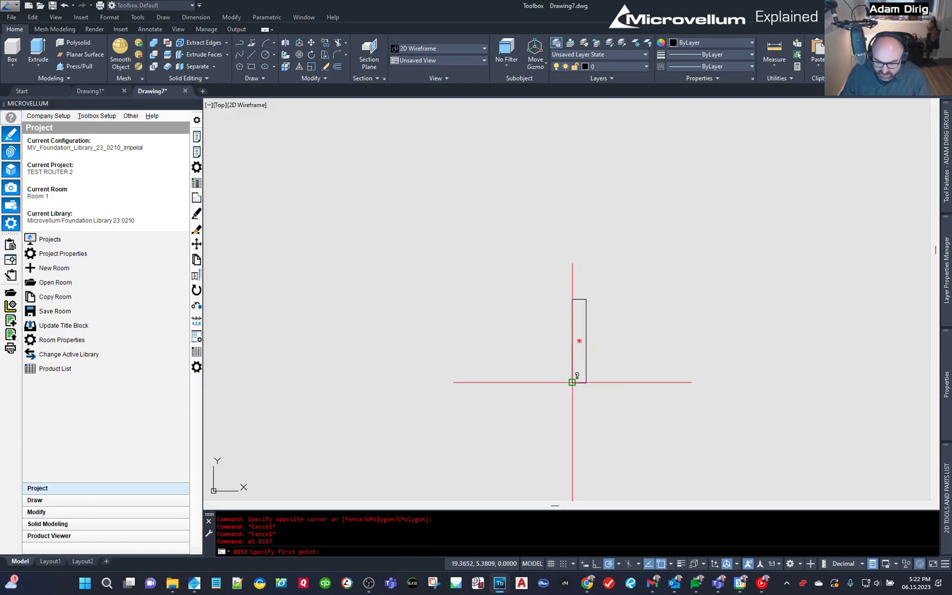
pyautogui.click(571, 383)
pyautogui.click(586, 299)
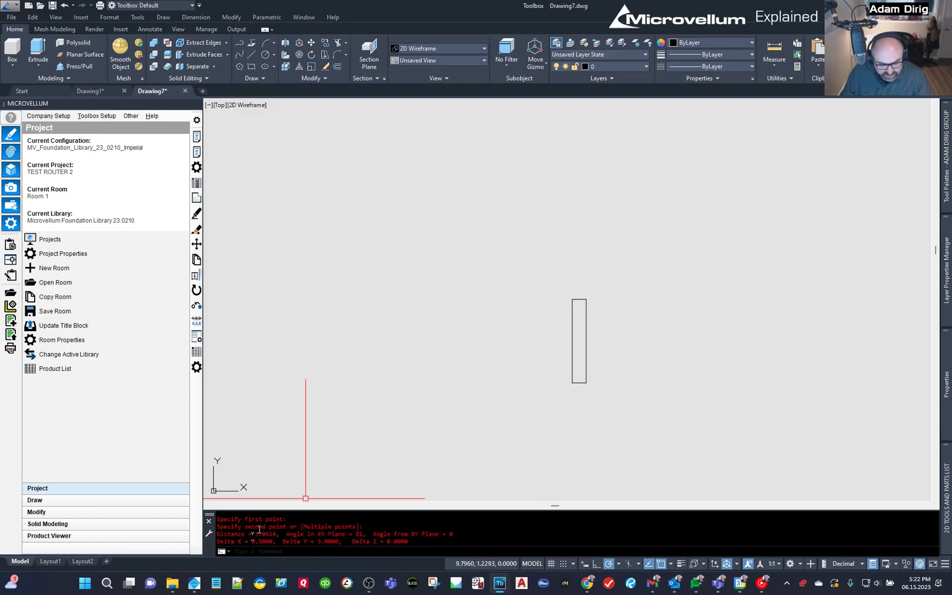
pyautogui.press('Escape')
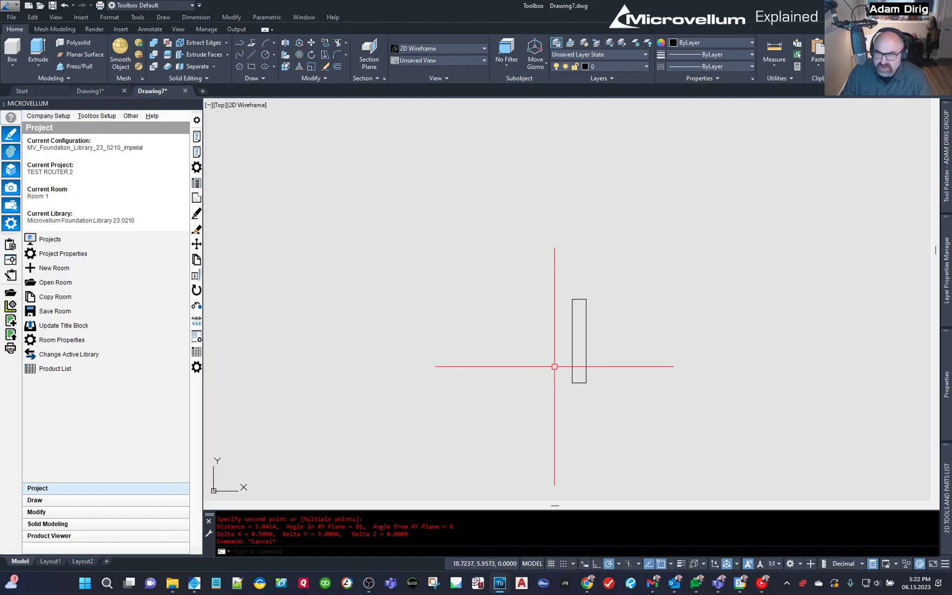
# Select the rectangle to check it is one closed polyline on layer 0, ByLayer colour
pyautogui.scroll(3, 574, 430)
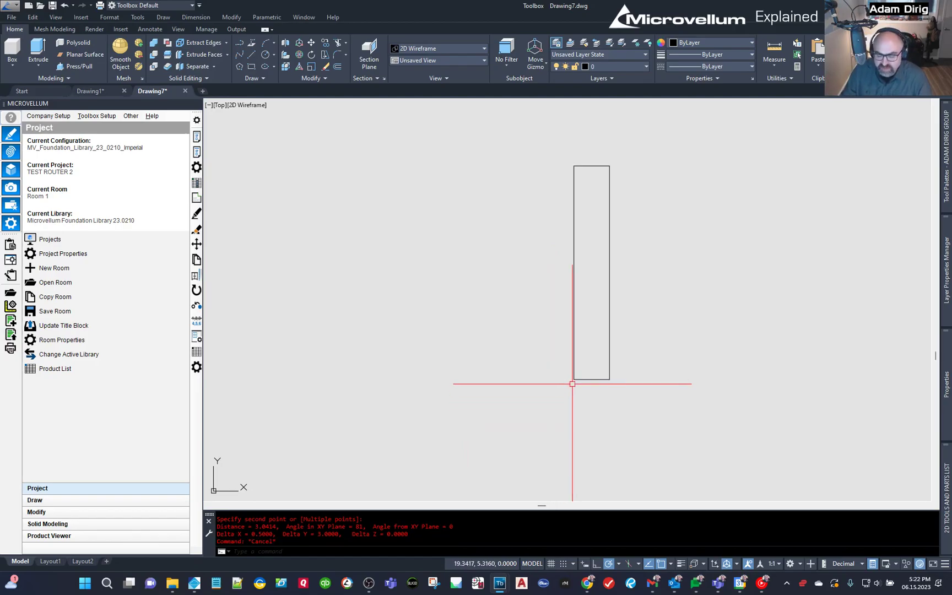
pyautogui.click(601, 379)
pyautogui.click(585, 352)
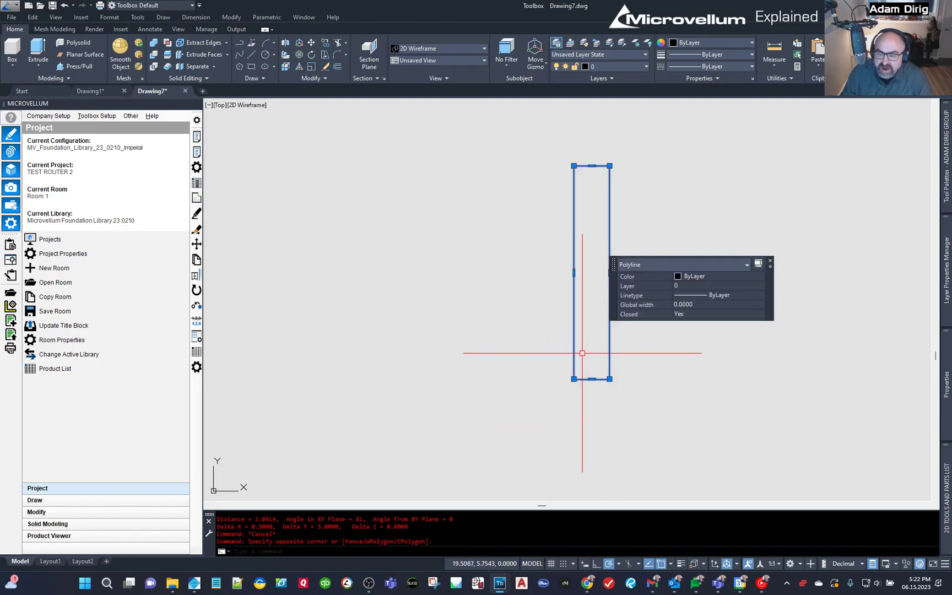
pyautogui.moveTo(546, 365); pyautogui.dragTo(541, 372, button='middle')
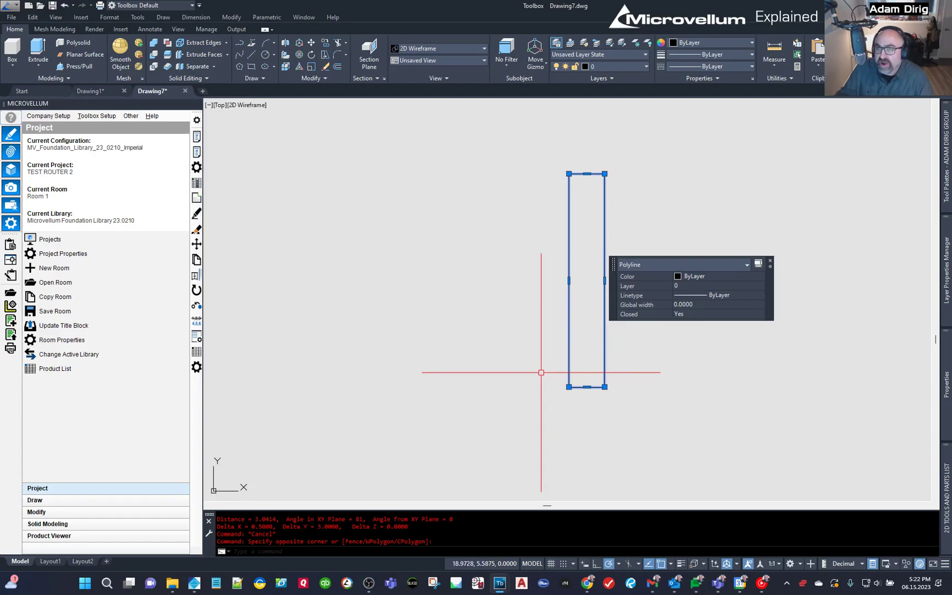
pyautogui.press('Escape')
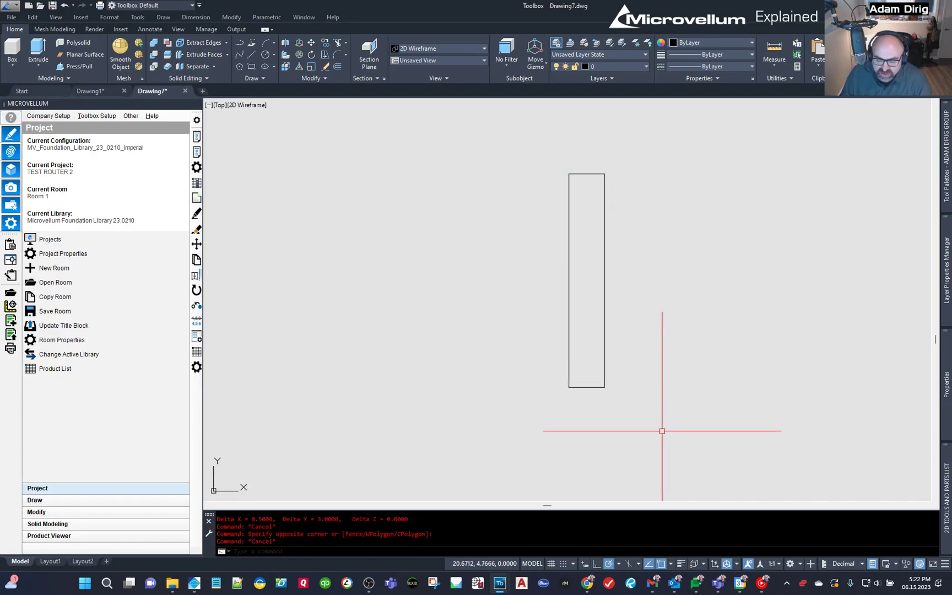
pyautogui.click(584, 357)
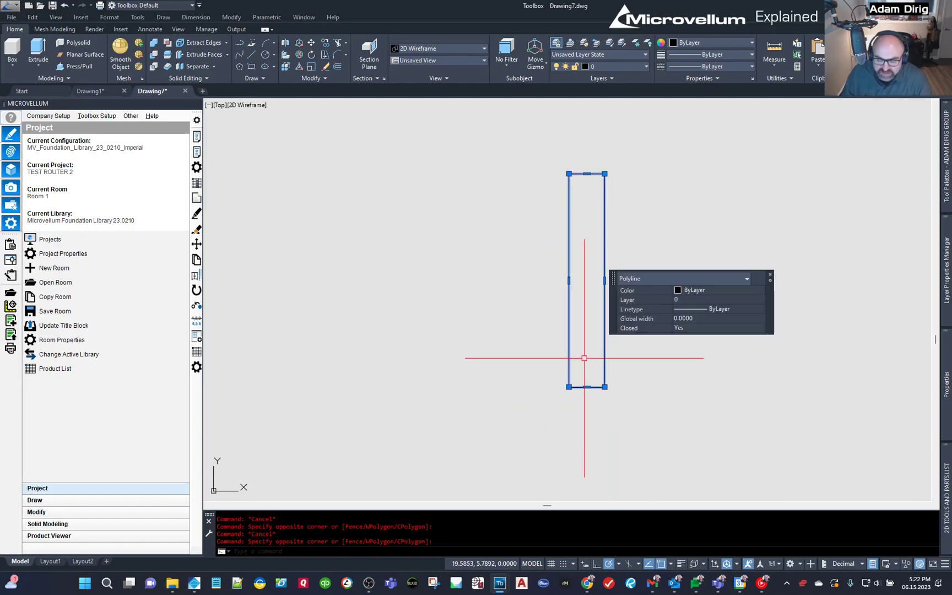
pyautogui.press('Escape')
pyautogui.click(586, 386)
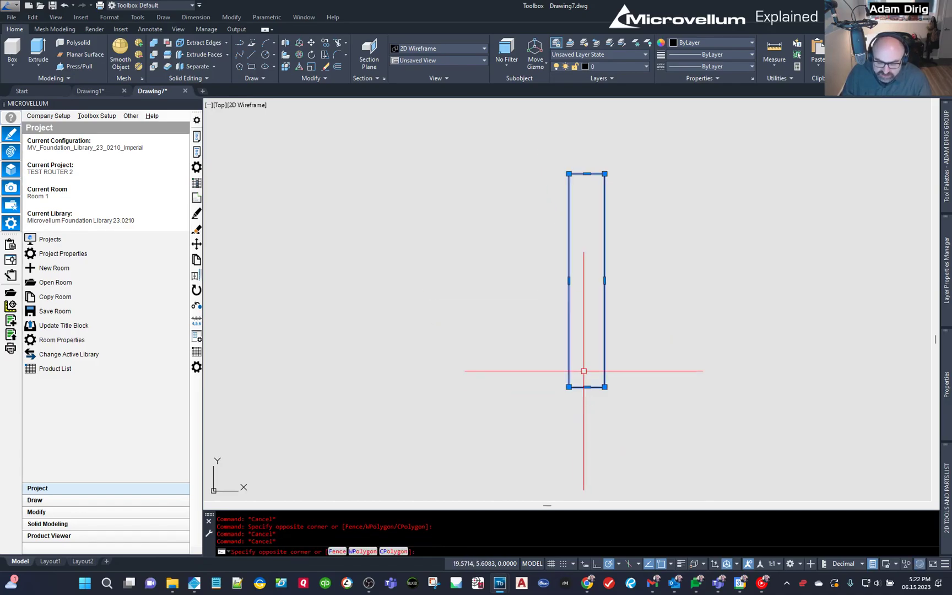
pyautogui.scroll(4, 586, 387)
pyautogui.moveTo(587, 387)
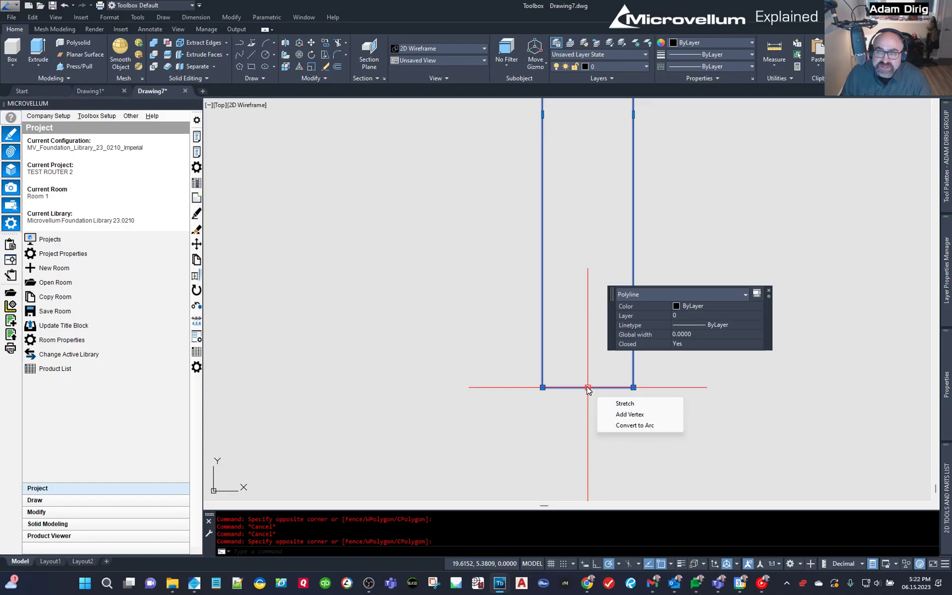
pyautogui.press('Escape')
pyautogui.press('Escape')
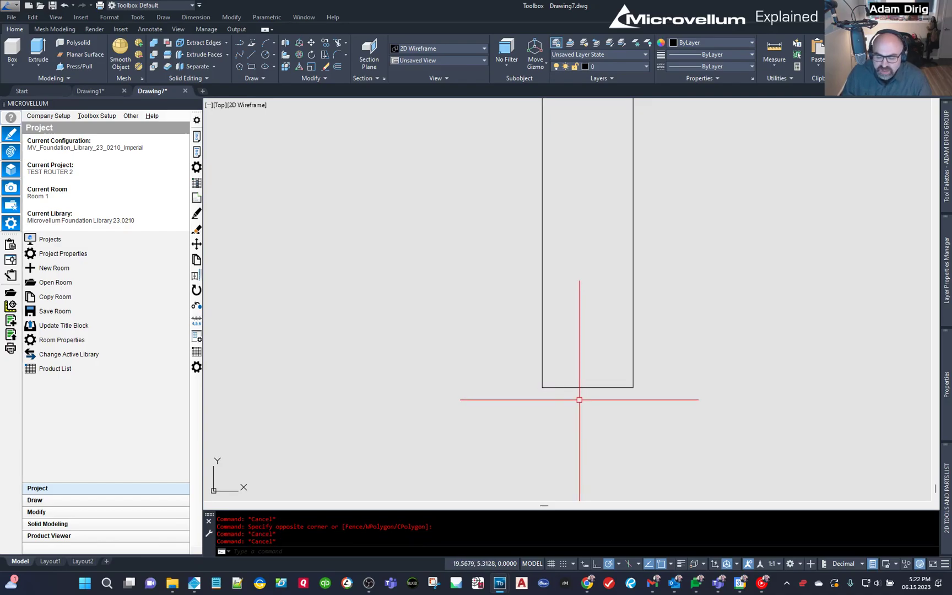
pyautogui.scroll(-10, 577, 398)
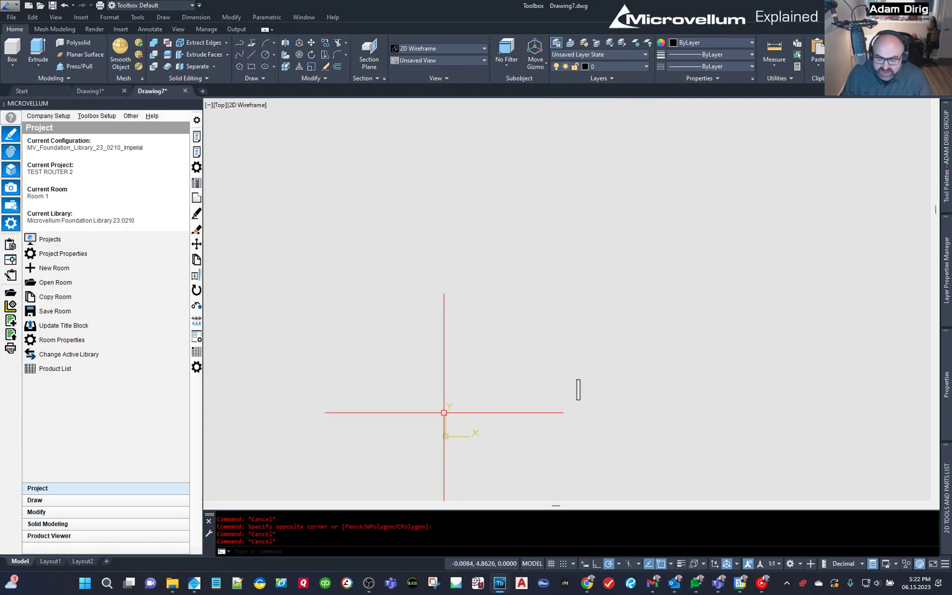
# Move the rectangle from its bottom-edge midpoint to 0,0,0, then zoom to extents
pyautogui.scroll(8, 567, 407)
pyautogui.click(709, 388)
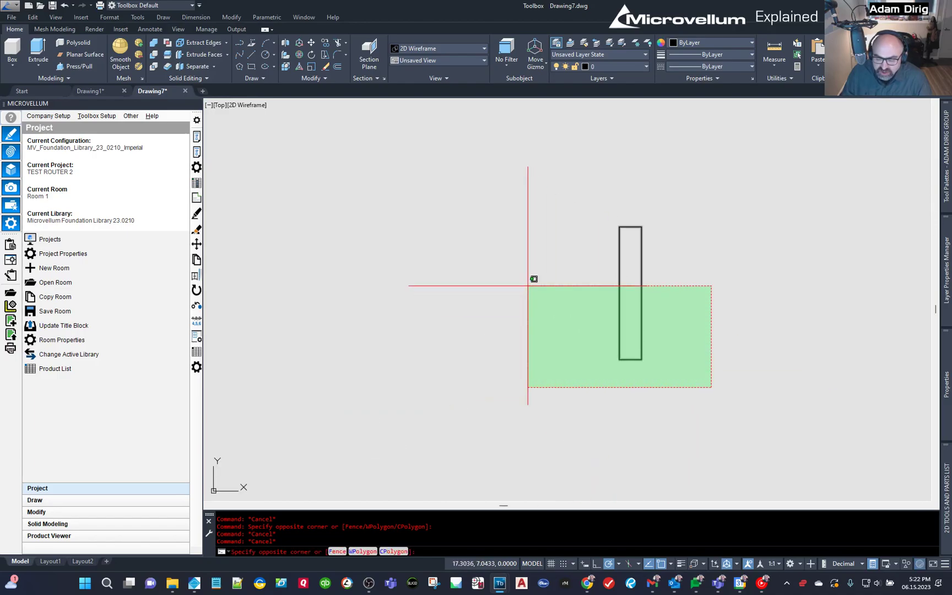
pyautogui.click(518, 274)
pyautogui.write('m')
pyautogui.press('Return')
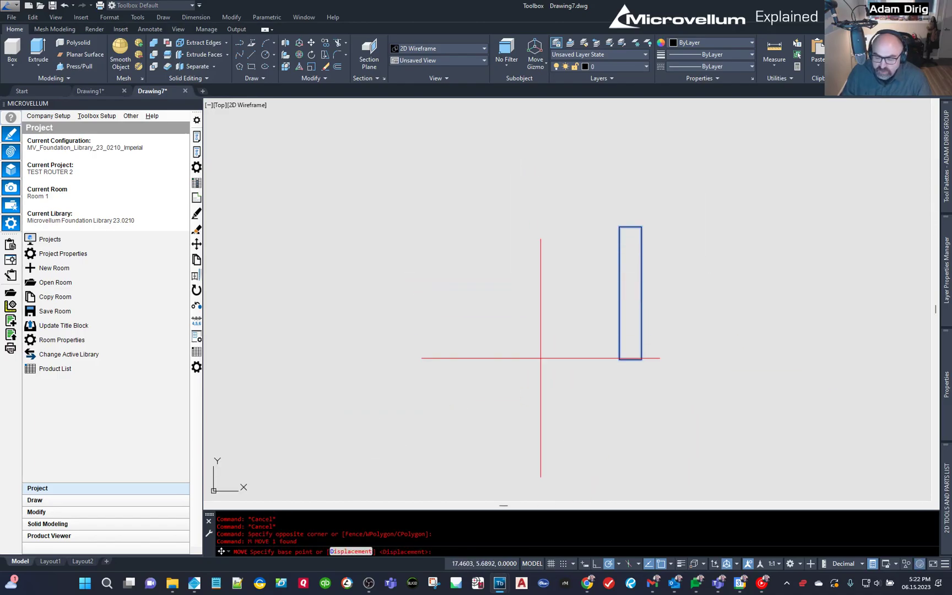
pyautogui.scroll(2, 628, 389)
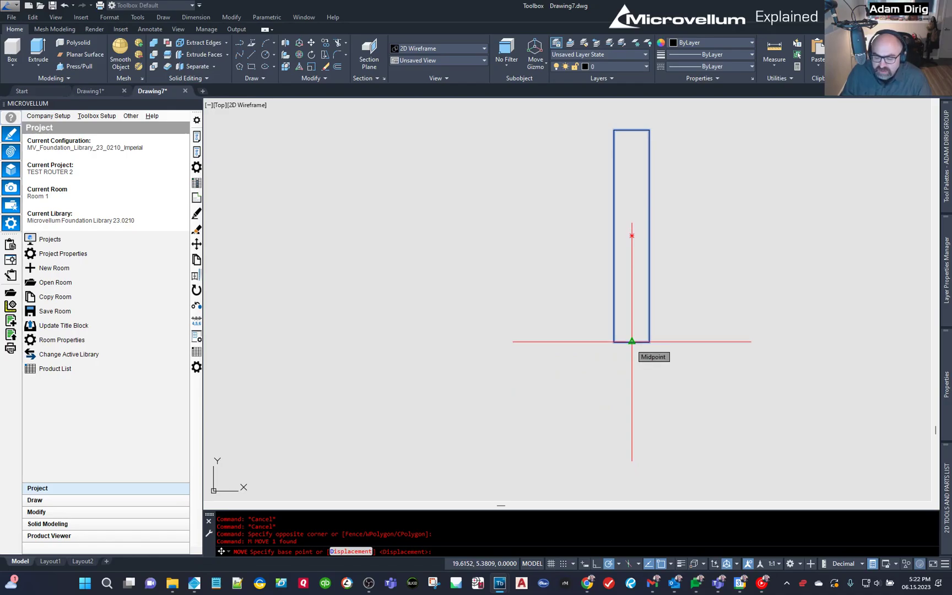
pyautogui.click(631, 341)
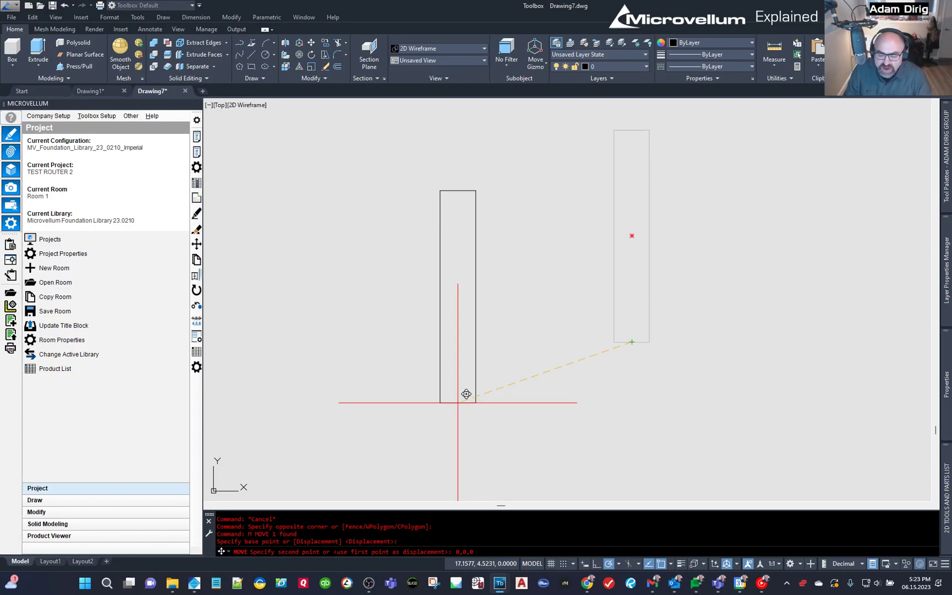
pyautogui.press('Return')
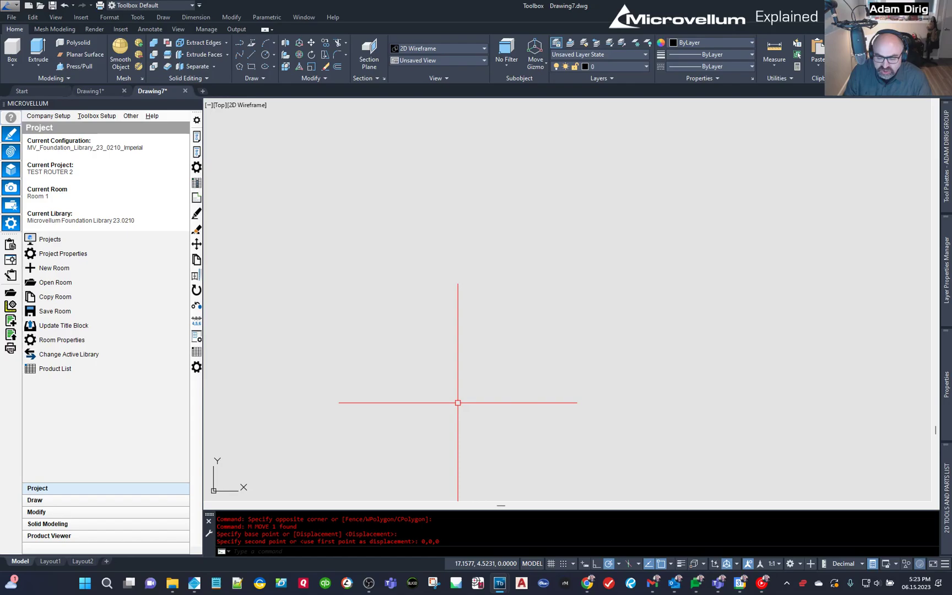
pyautogui.middleClick(466, 397)
pyautogui.middleClick(465, 397)
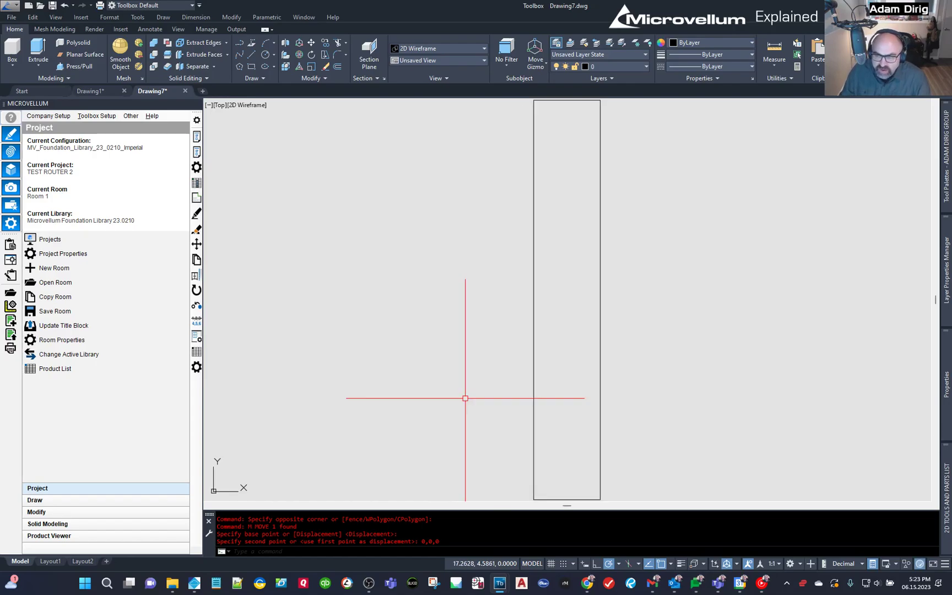
pyautogui.scroll(-2, 489, 244)
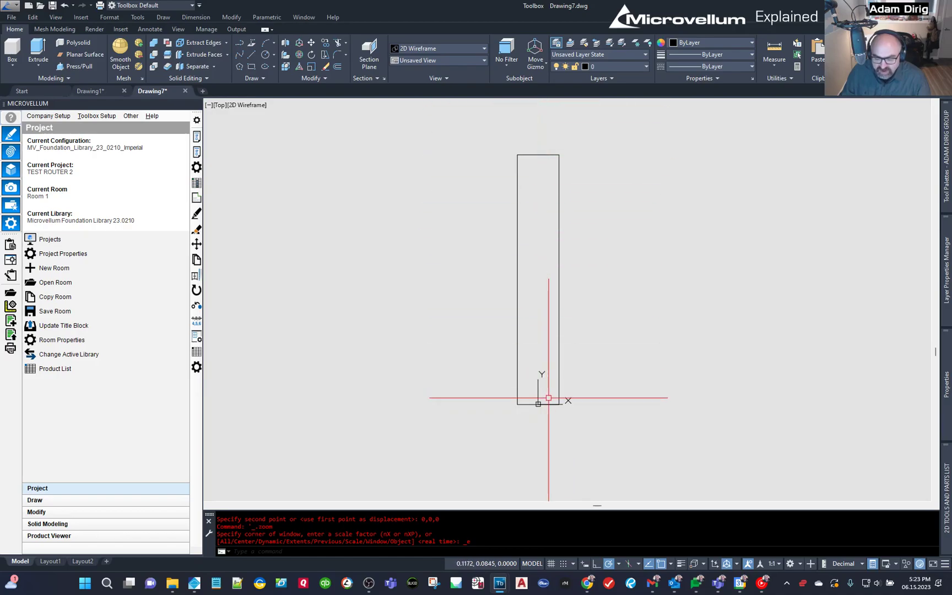
pyautogui.click(660, 338)
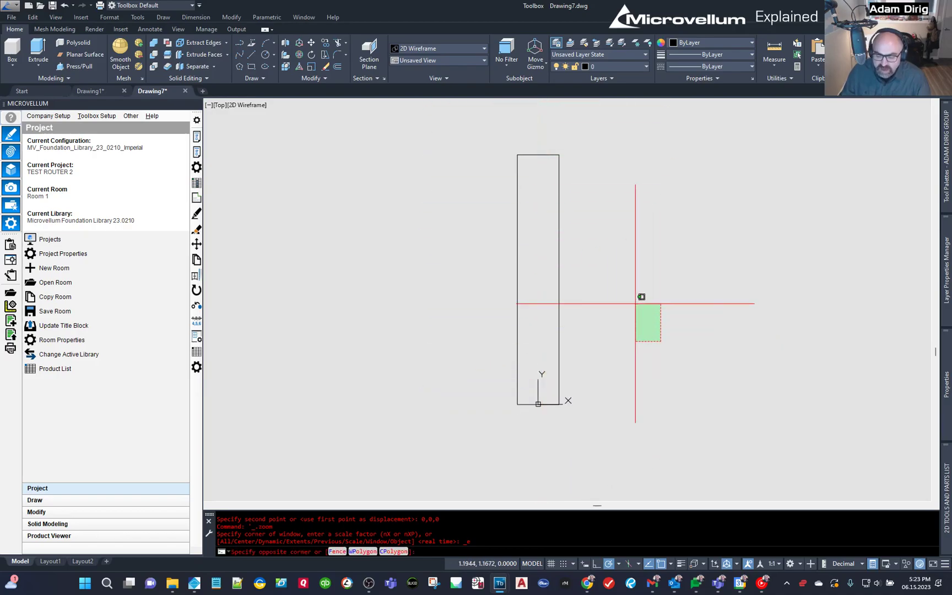
pyautogui.press('Escape')
pyautogui.scroll(2, 505, 396)
pyautogui.scroll(2, 508, 400)
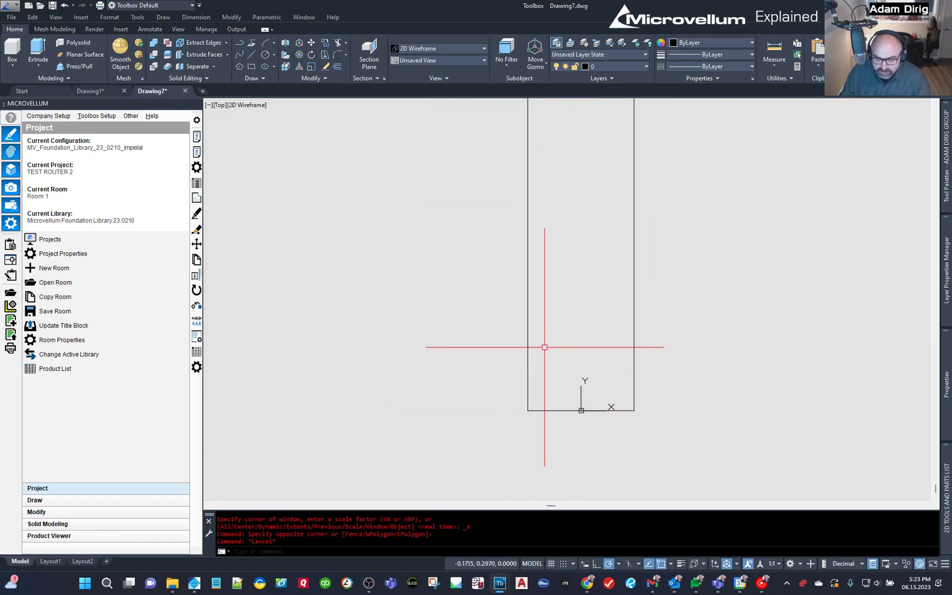
pyautogui.moveTo(546, 346); pyautogui.dragTo(497, 374, button='middle')
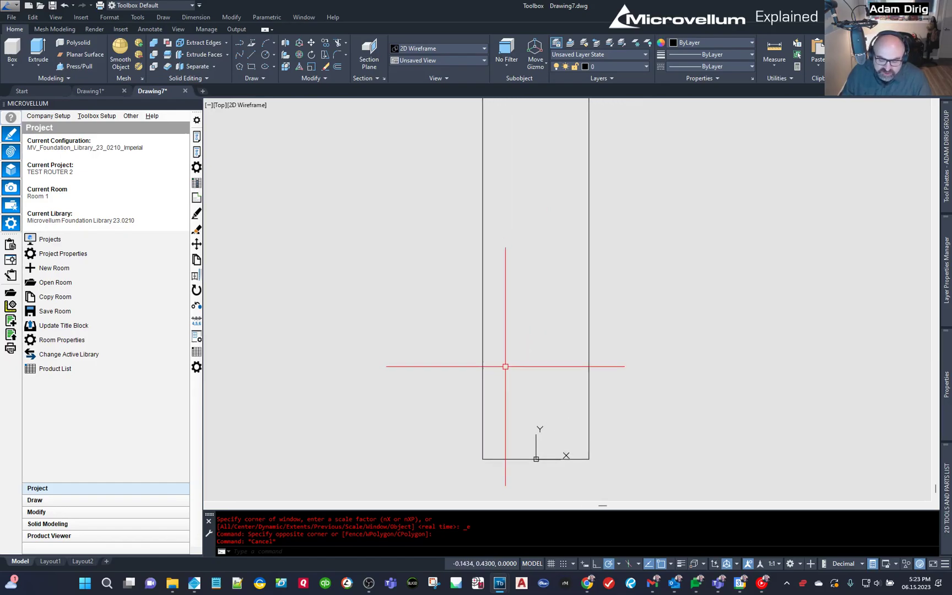
pyautogui.click(504, 365)
pyautogui.click(464, 312)
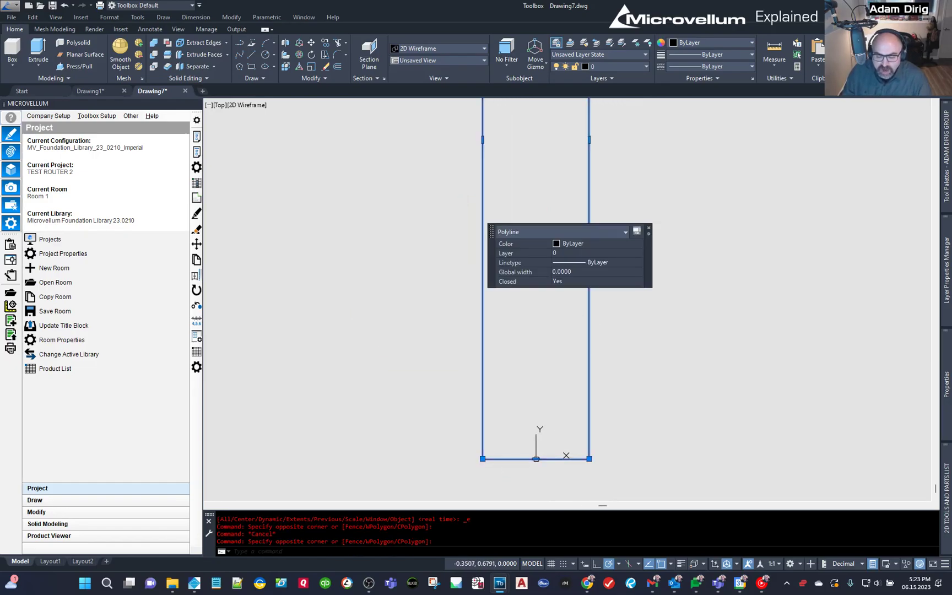
pyautogui.press('Escape')
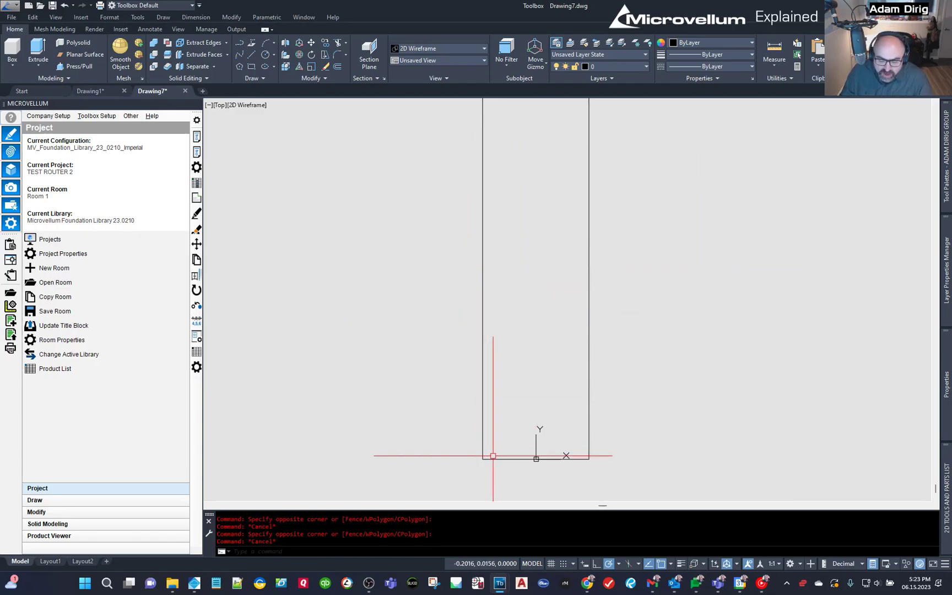
pyautogui.scroll(2, 495, 449)
# Draw a new bottom line ending at the rectangle's corner
pyautogui.write('c')
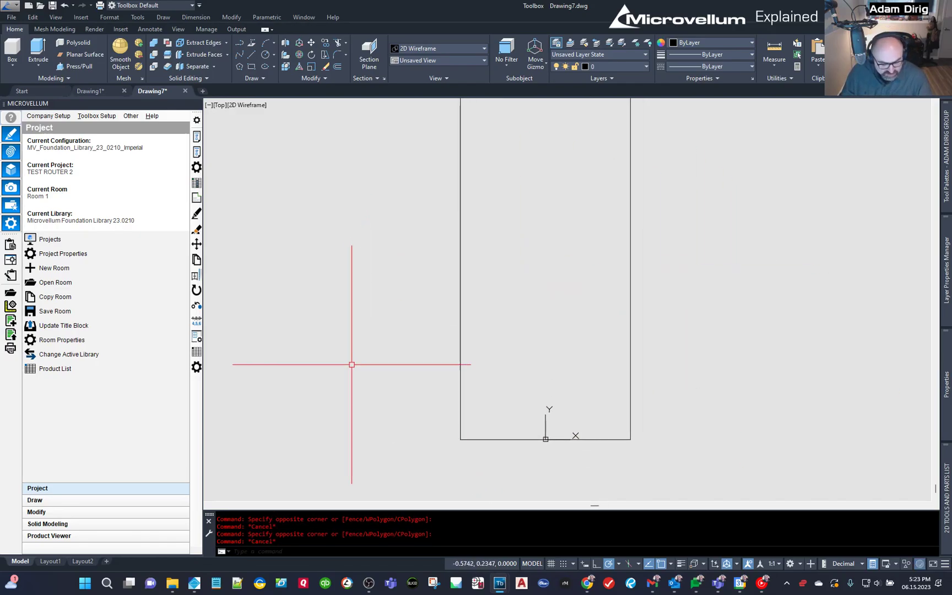
pyautogui.press('Return')
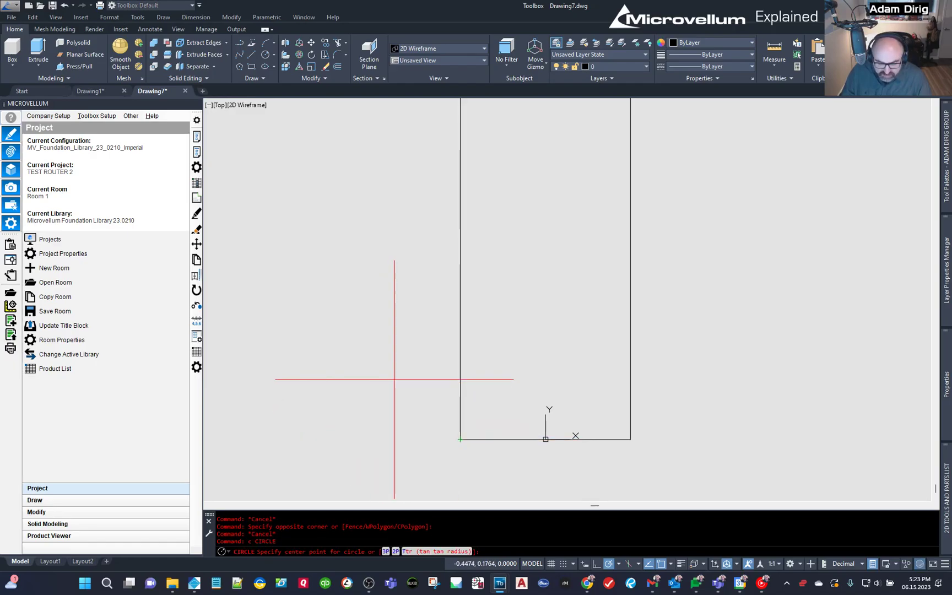
pyautogui.click(382, 389)
pyautogui.press('Escape')
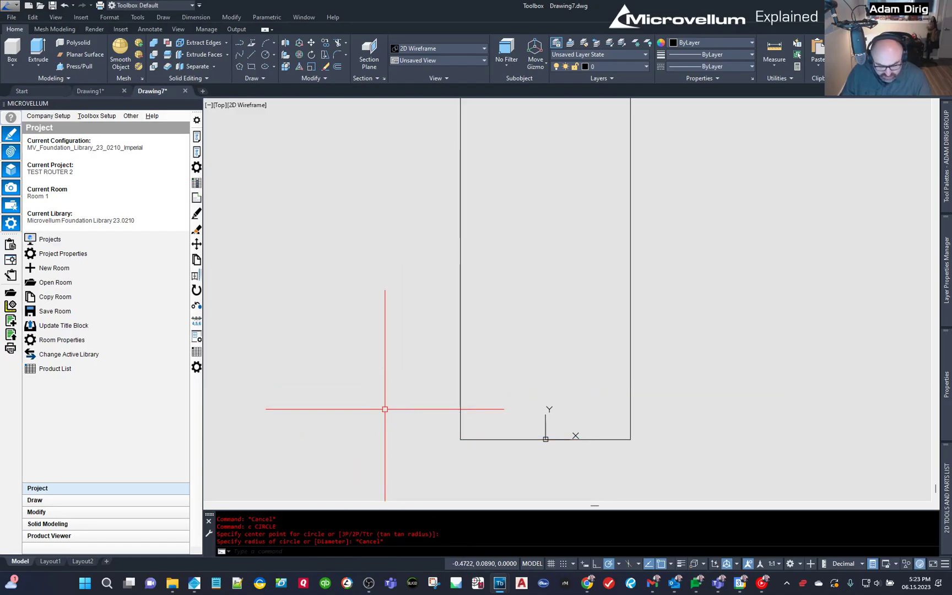
pyautogui.write('l')
pyautogui.press('Return')
pyautogui.scroll(-2, 497, 439)
pyautogui.click(497, 440)
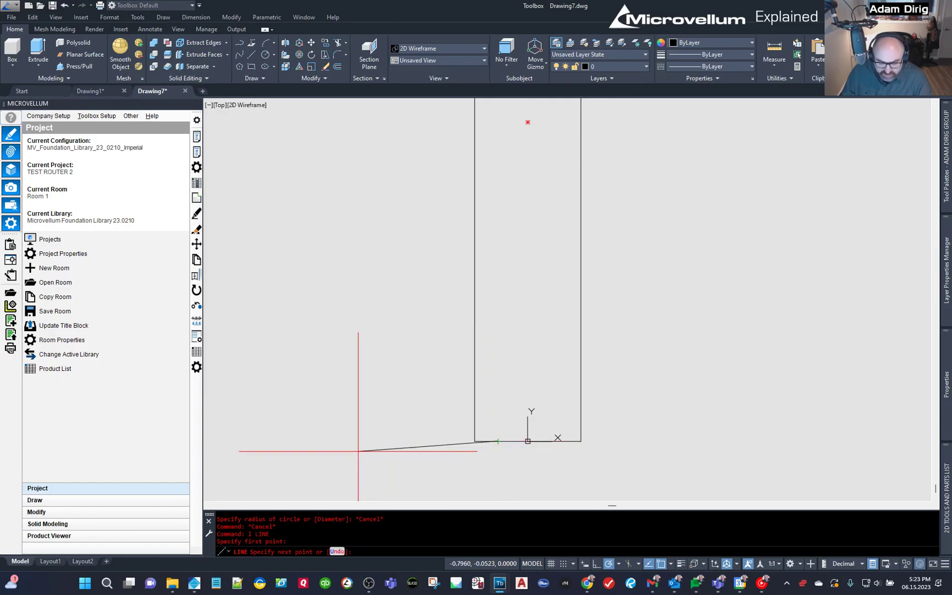
pyautogui.click(347, 441)
pyautogui.press('Return')
# Offset the bottom line 0.75 upward, then erase the original bottom line
pyautogui.write('o')
pyautogui.press('Return')
pyautogui.write('.75')
pyautogui.press('Return')
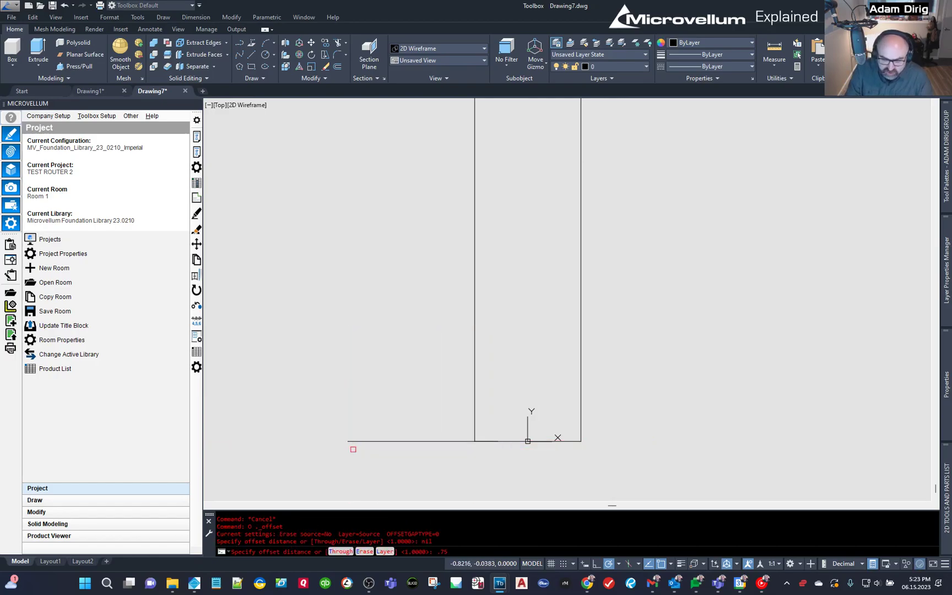
pyautogui.click(355, 441)
pyautogui.click(335, 251)
pyautogui.press('Escape')
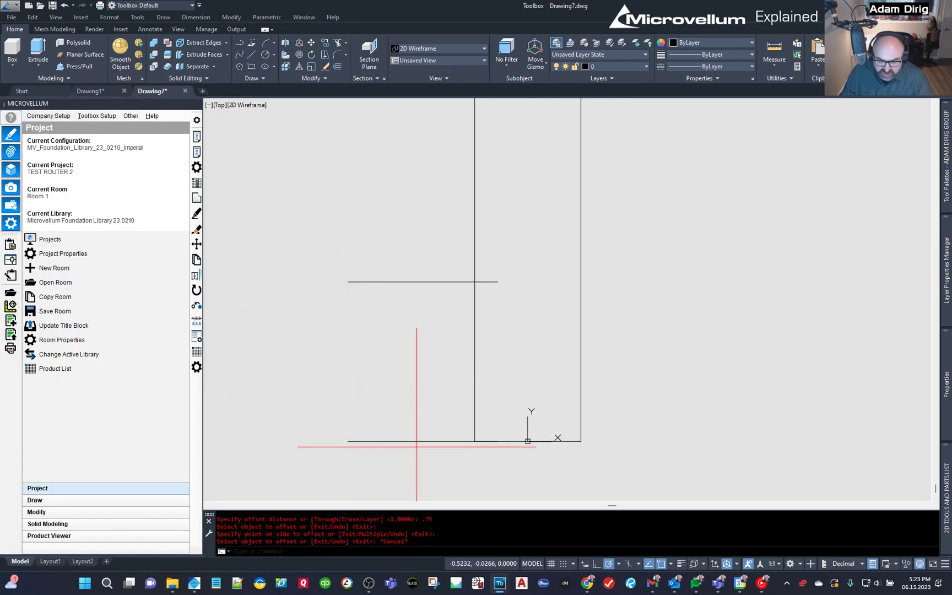
pyautogui.moveTo(416, 447); pyautogui.dragTo(375, 395)
pyautogui.press('Delete')
pyautogui.press('Escape')
pyautogui.press('Escape')
# Draw a circle with a 0.125 diameter
pyautogui.write('c')
pyautogui.press('Return')
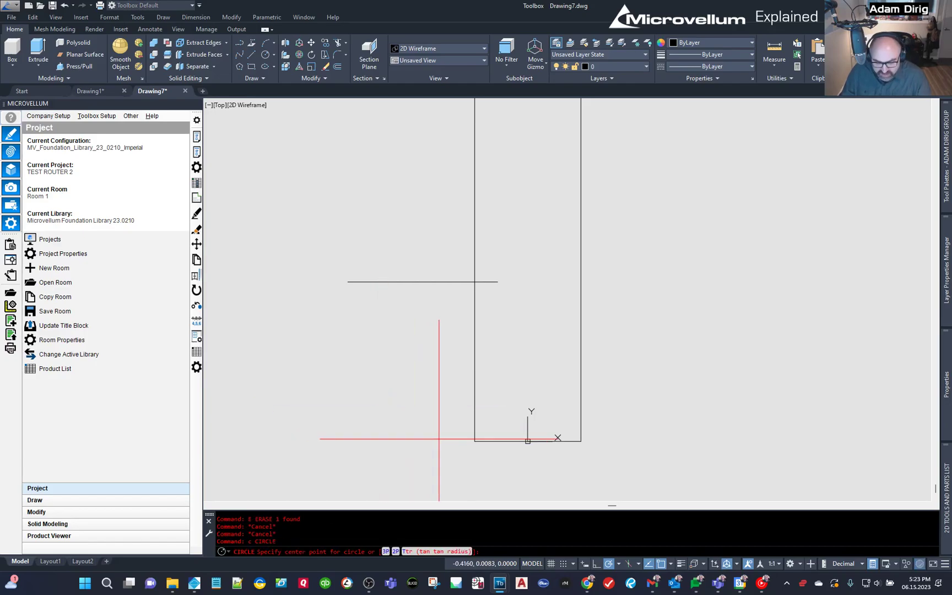
pyautogui.click(425, 415)
pyautogui.write('d')
pyautogui.press('Return')
pyautogui.write('.125')
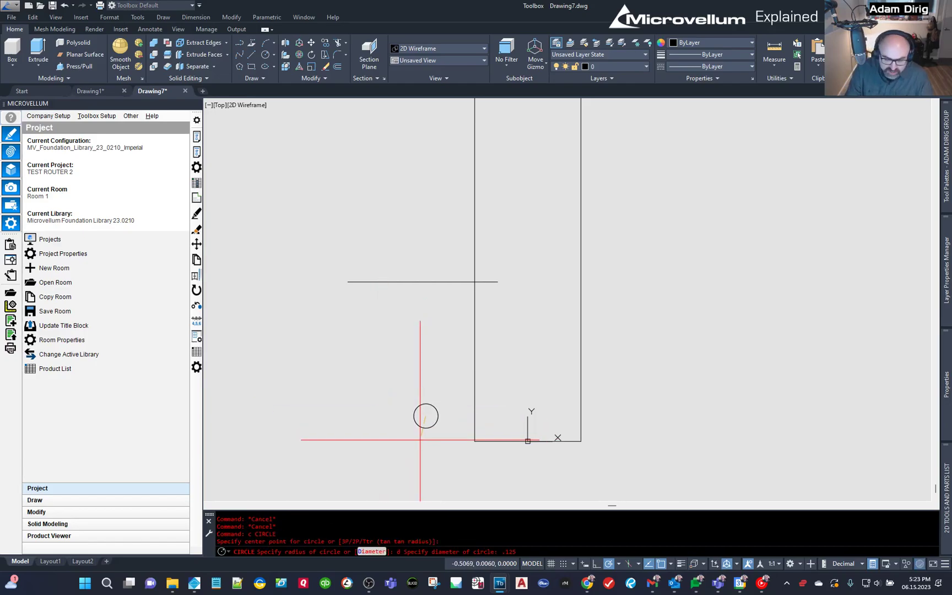
pyautogui.press('Return')
# Move the 0.125 circle near the rectangle's corner using its top quadrant
pyautogui.moveTo(420, 440); pyautogui.dragTo(393, 384)
pyautogui.write('m')
pyautogui.press('Return')
pyautogui.scroll(2, 425, 417)
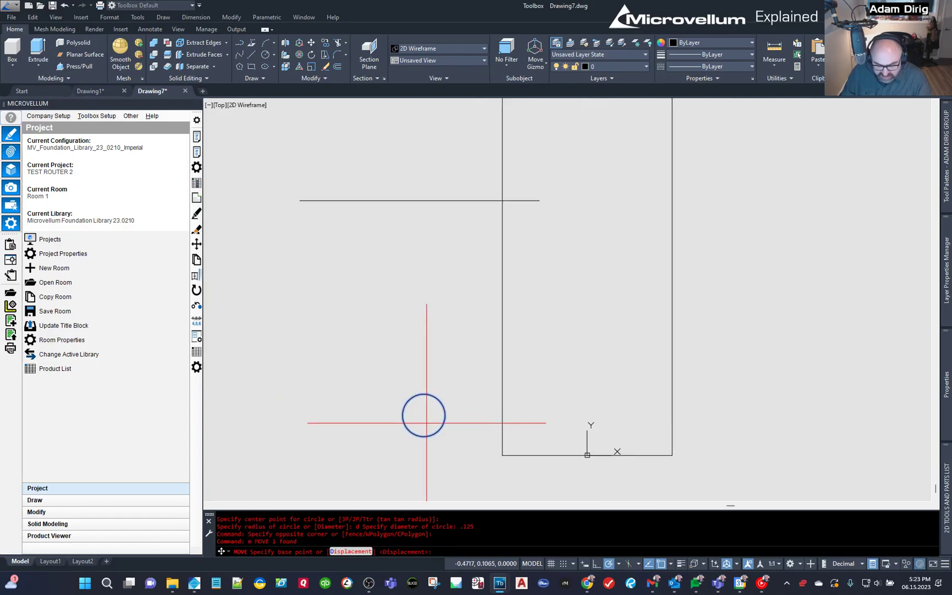
pyautogui.click(424, 393)
pyautogui.click(502, 401)
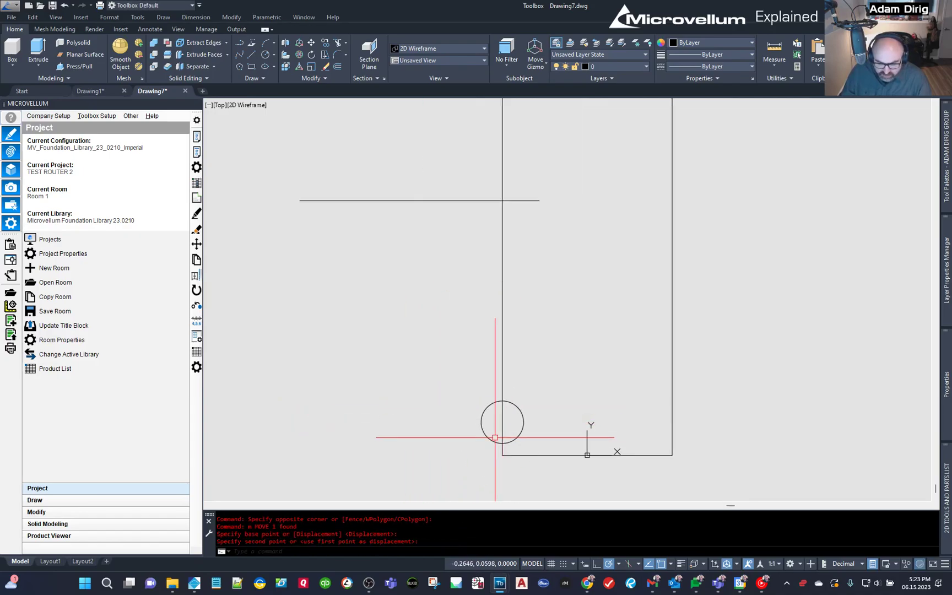
# Reposition the circle so it sits on the rectangle's bottom edge at the corner
pyautogui.click(493, 437)
pyautogui.click(468, 420)
pyautogui.write('m')
pyautogui.press('Return')
pyautogui.click(501, 442)
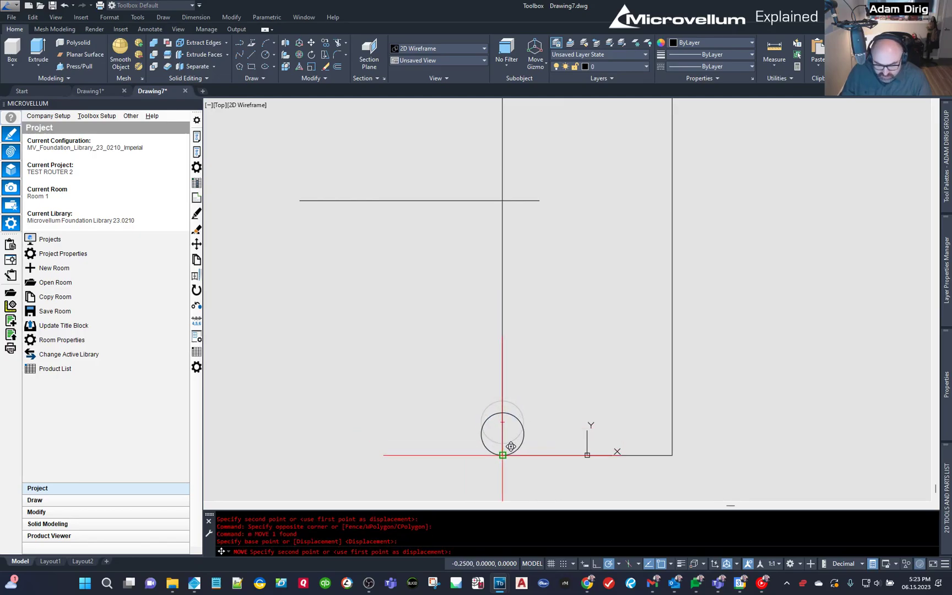
pyautogui.click(488, 451)
pyautogui.click(487, 451)
pyautogui.write('m')
pyautogui.press('Return')
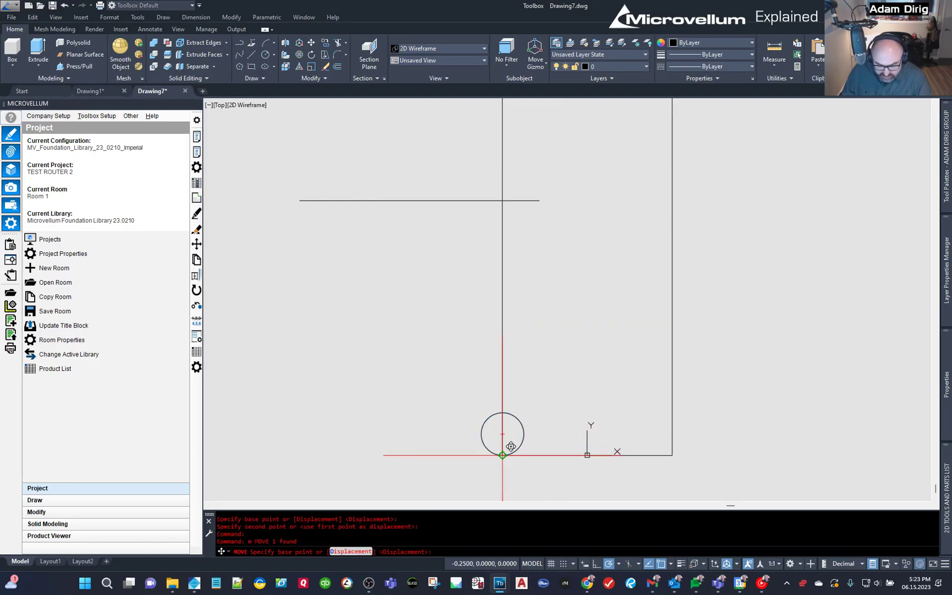
pyautogui.click(502, 454)
pyautogui.press('Escape')
pyautogui.press('Escape')
# Fillet the bottom-left corner with a radius taken from the circle's quadrants
pyautogui.write('f')
pyautogui.press('Return')
pyautogui.write('r')
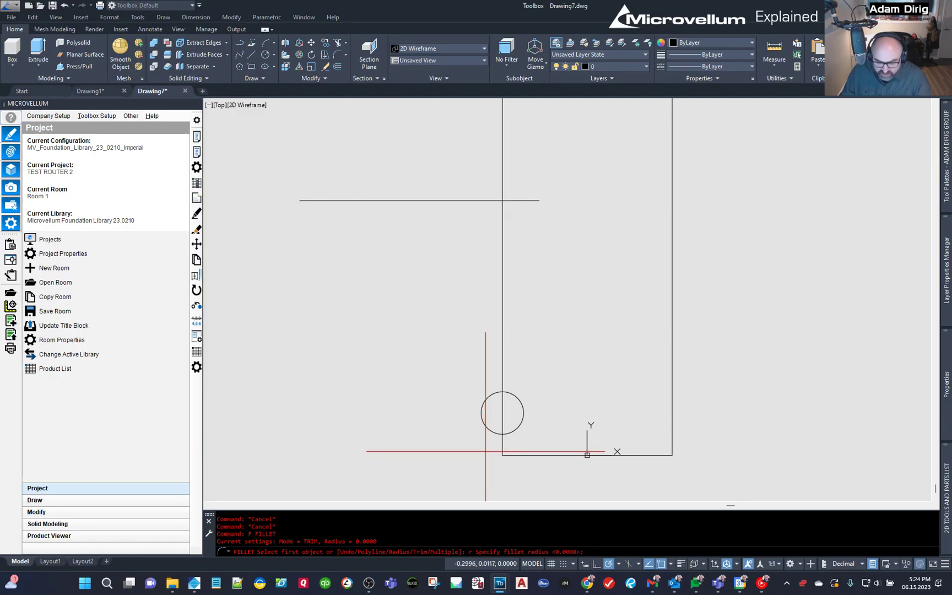
pyautogui.press('Return')
pyautogui.click(501, 433)
pyautogui.click(502, 455)
pyautogui.click(510, 455)
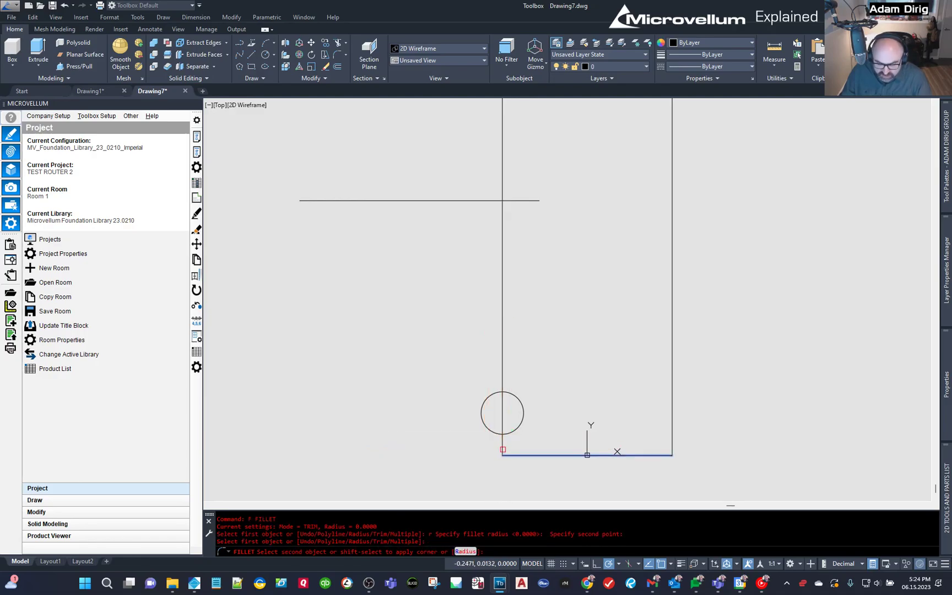
pyautogui.click(502, 444)
pyautogui.press('Escape')
# Copy the circle repeatedly up the left edge, each copy stacked on the one below
pyautogui.click(491, 435)
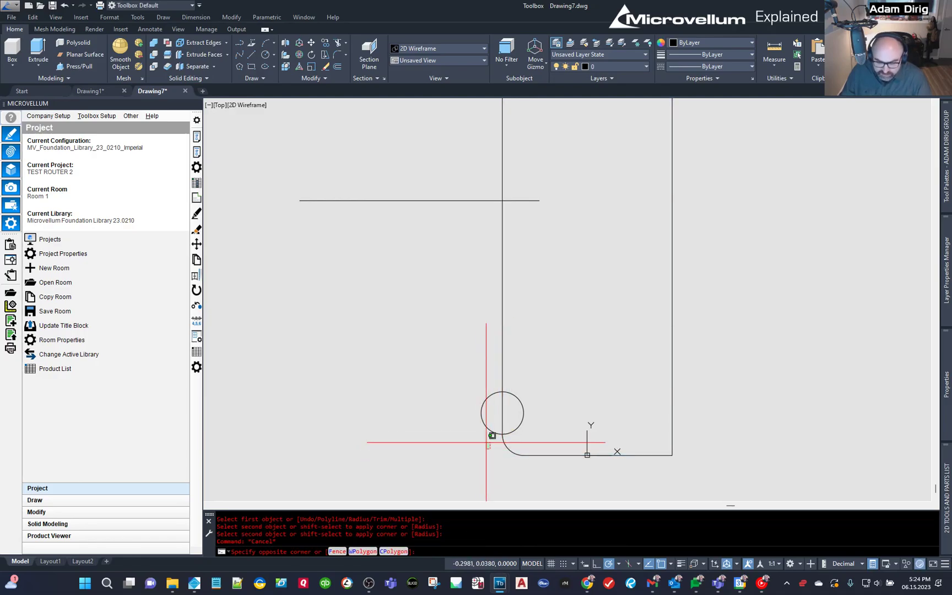
pyautogui.click(466, 406)
pyautogui.write('co')
pyautogui.press('Return')
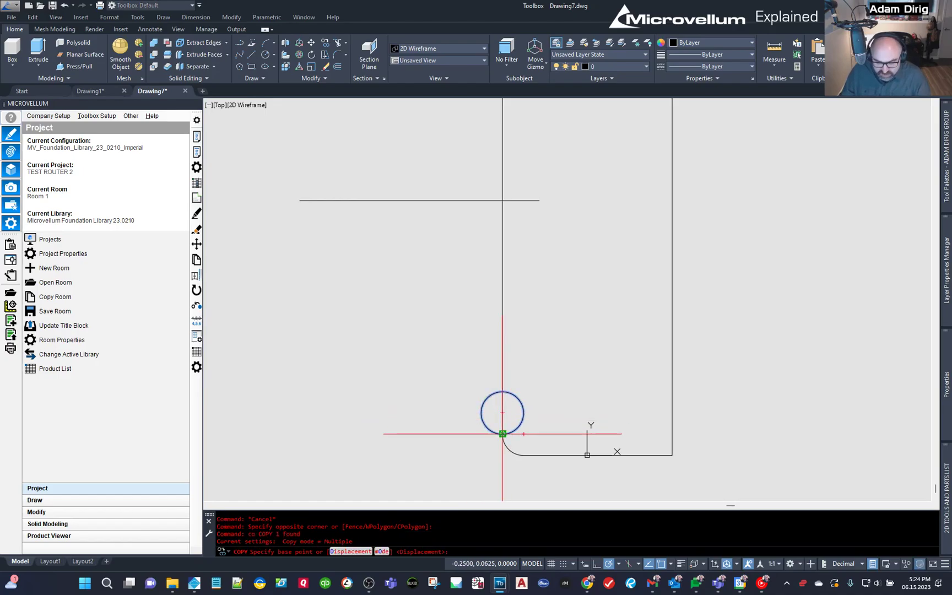
pyautogui.click(502, 434)
pyautogui.click(502, 392)
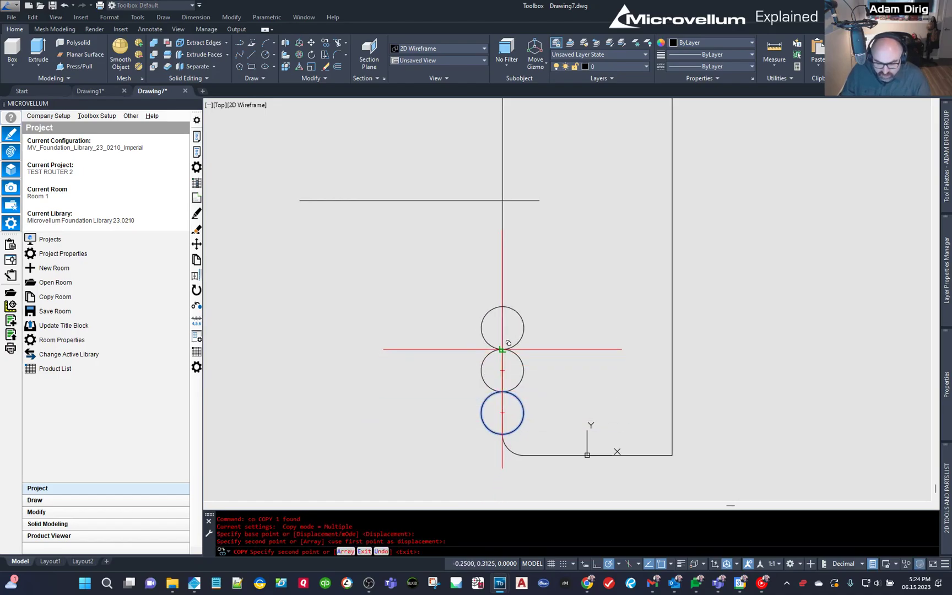
pyautogui.click(501, 349)
pyautogui.click(501, 307)
pyautogui.click(502, 264)
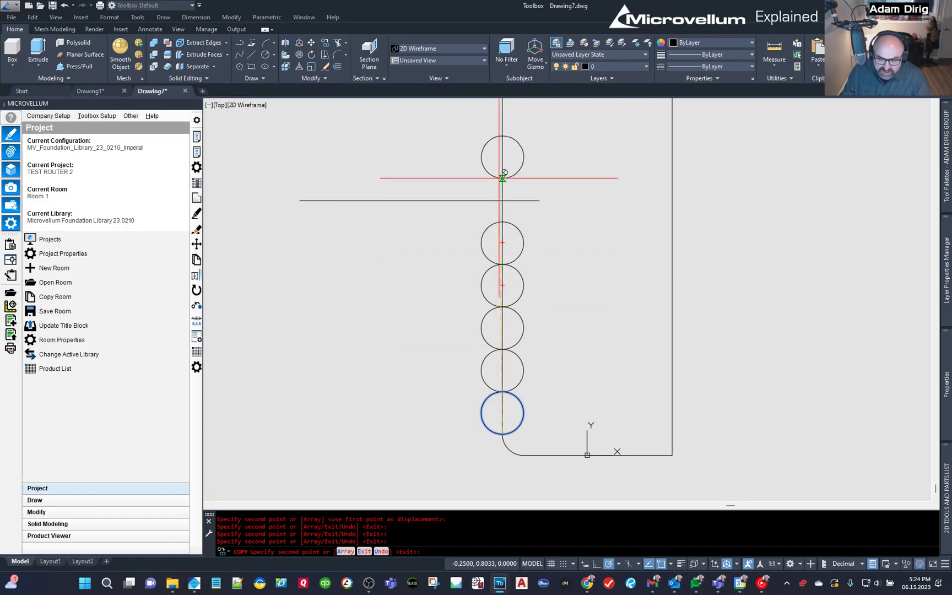
pyautogui.press('Escape')
# Erase the horizontal line crossing the top circle
pyautogui.click(376, 317)
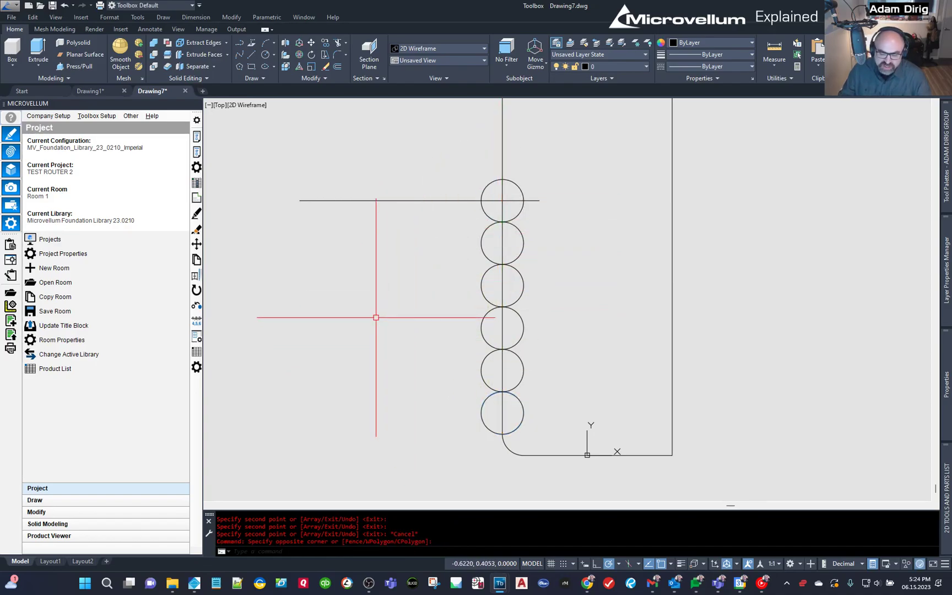
pyautogui.press('Escape')
pyautogui.press('Escape')
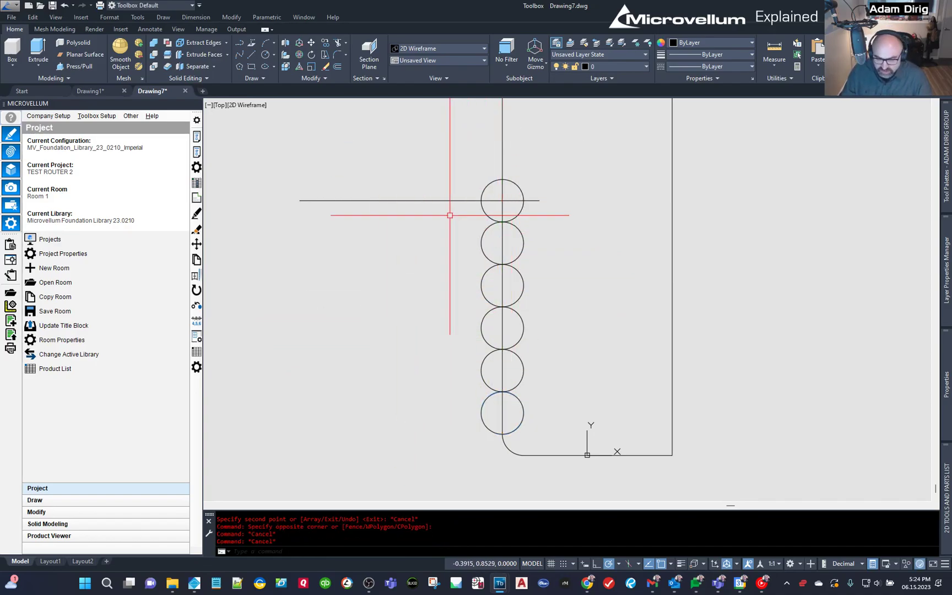
pyautogui.click(421, 271)
pyautogui.click(366, 183)
pyautogui.press('Delete')
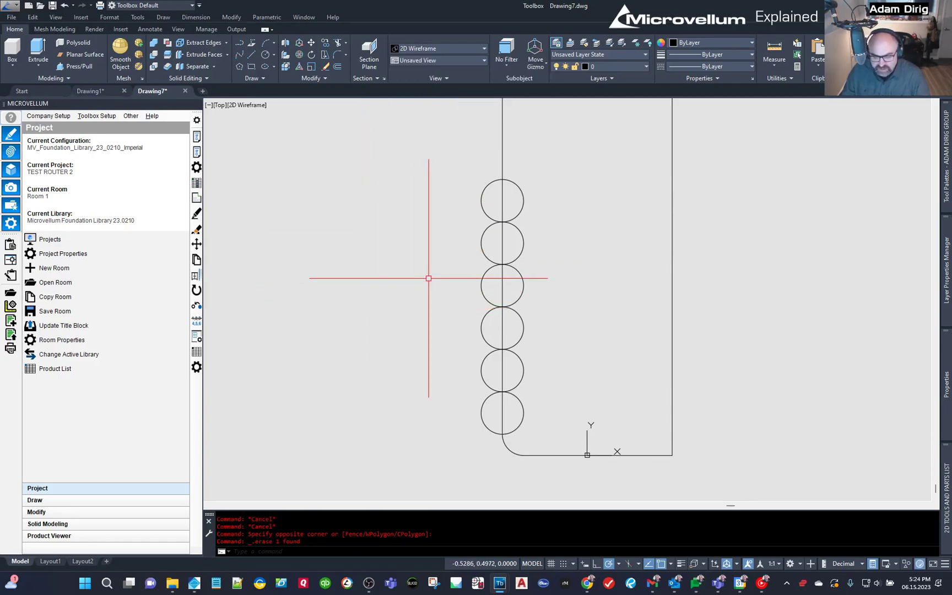
# Select the column of six circles for mirroring
pyautogui.click(454, 156)
pyautogui.click(561, 440)
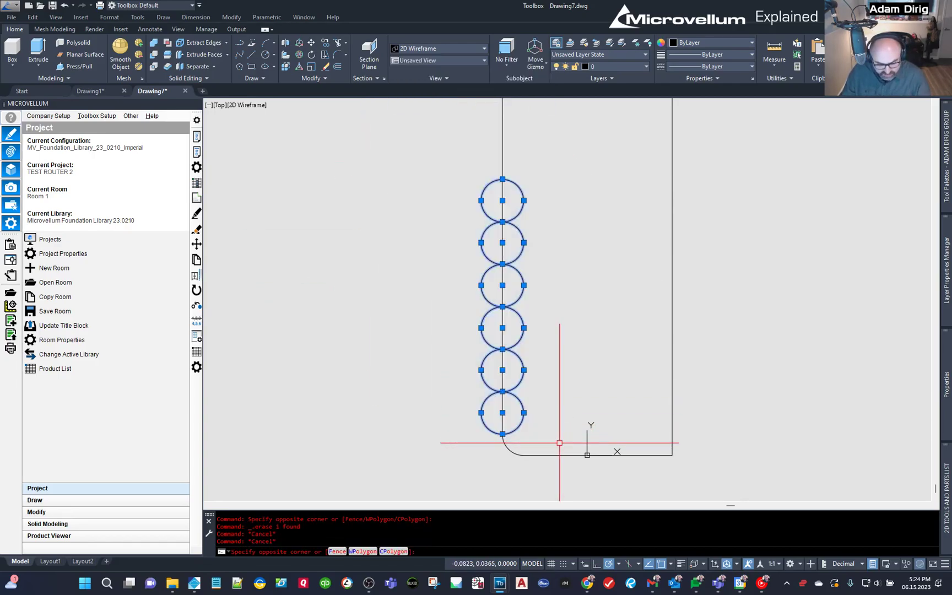
pyautogui.write('mi')
pyautogui.press('Return')
# Mirror the six circles across to the right edge, keeping the originals
pyautogui.click(588, 455)
pyautogui.press('Escape')
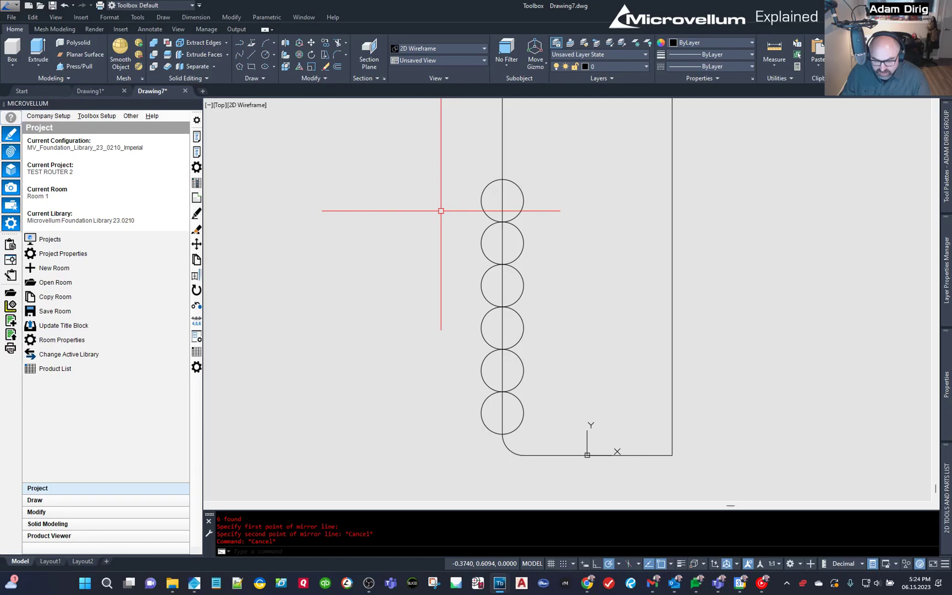
pyautogui.click(414, 155)
pyautogui.click(568, 445)
pyautogui.write('mi')
pyautogui.press('Return')
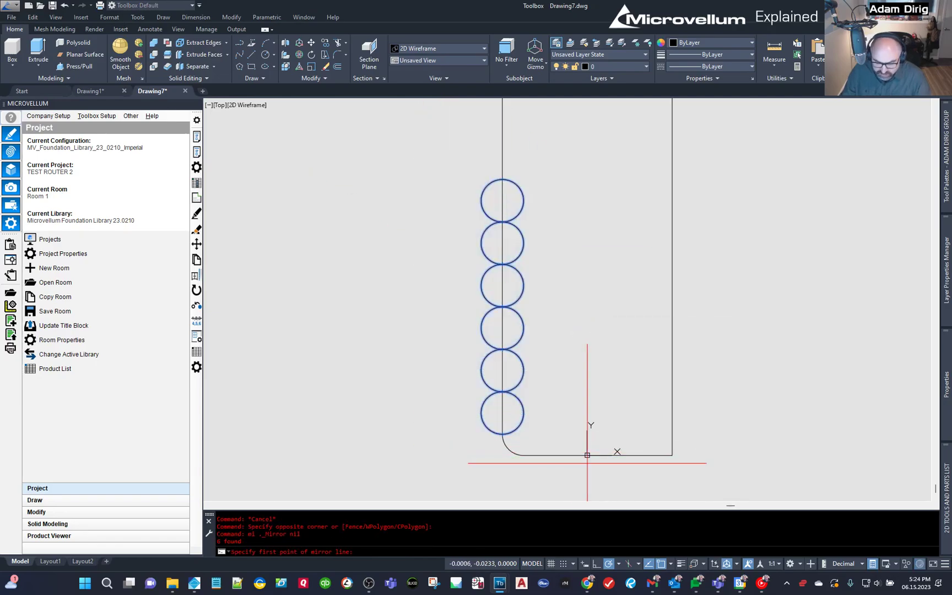
pyautogui.click(587, 455)
pyautogui.press('Escape')
pyautogui.press('Escape')
pyautogui.click(542, 436)
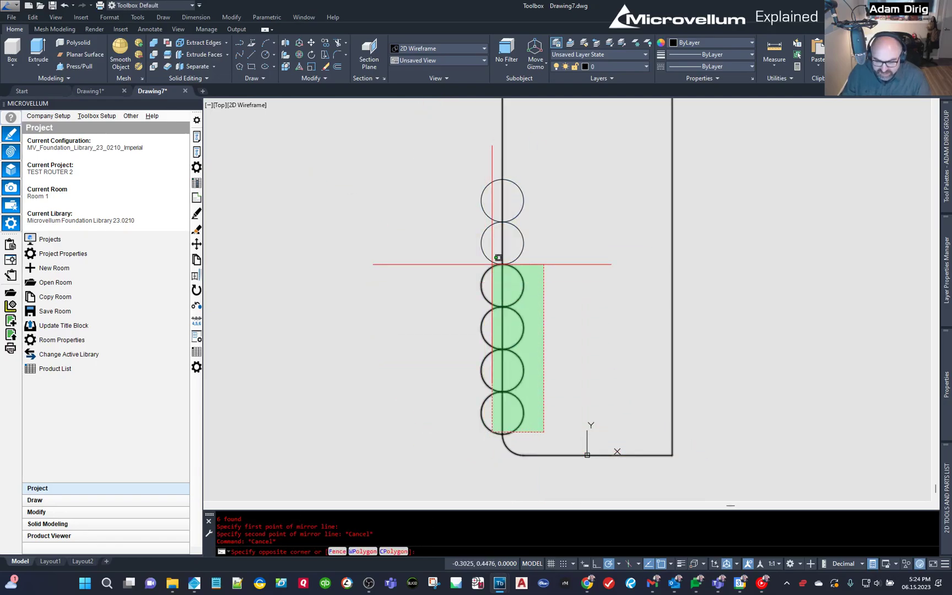
pyautogui.click(510, 186)
pyautogui.write('mi')
pyautogui.press('Return')
pyautogui.scroll(-8, 531, 202)
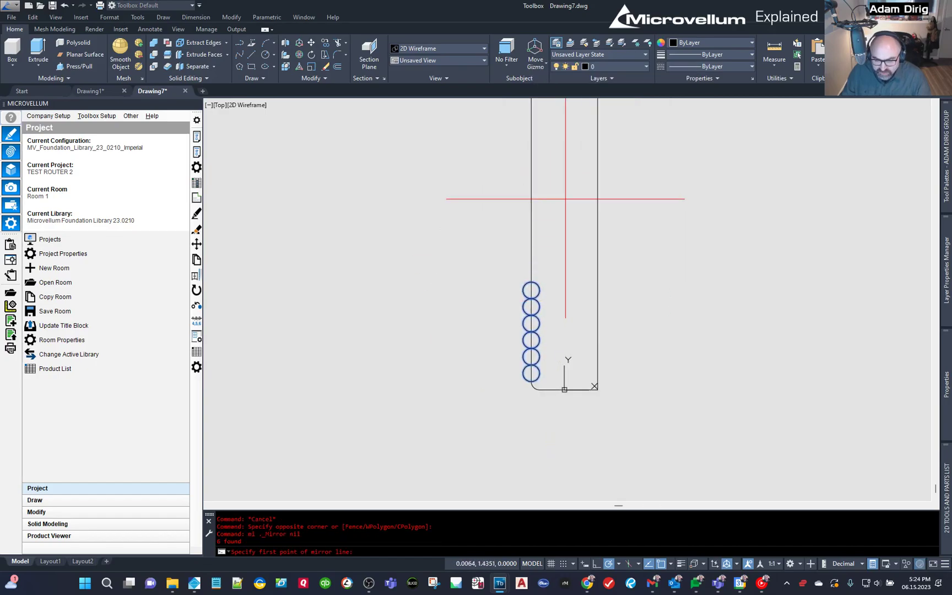
pyautogui.click(558, 141)
pyautogui.click(557, 170)
pyautogui.press('Return')
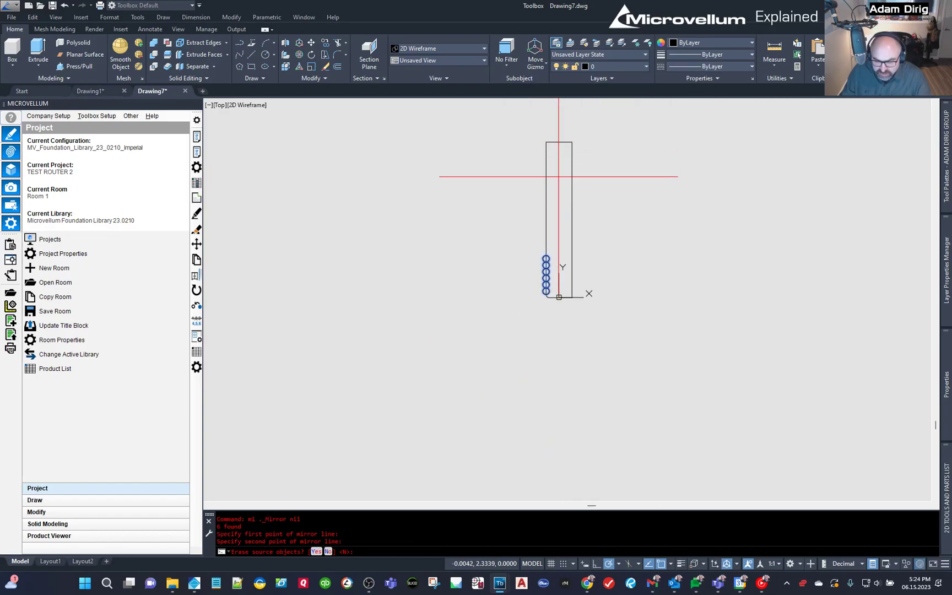
pyautogui.scroll(8, 560, 278)
pyautogui.moveTo(589, 358); pyautogui.dragTo(582, 373, button='middle')
# Fillet the bottom-right corner with the same radius as the left corner
pyautogui.press('Escape')
pyautogui.press('Escape')
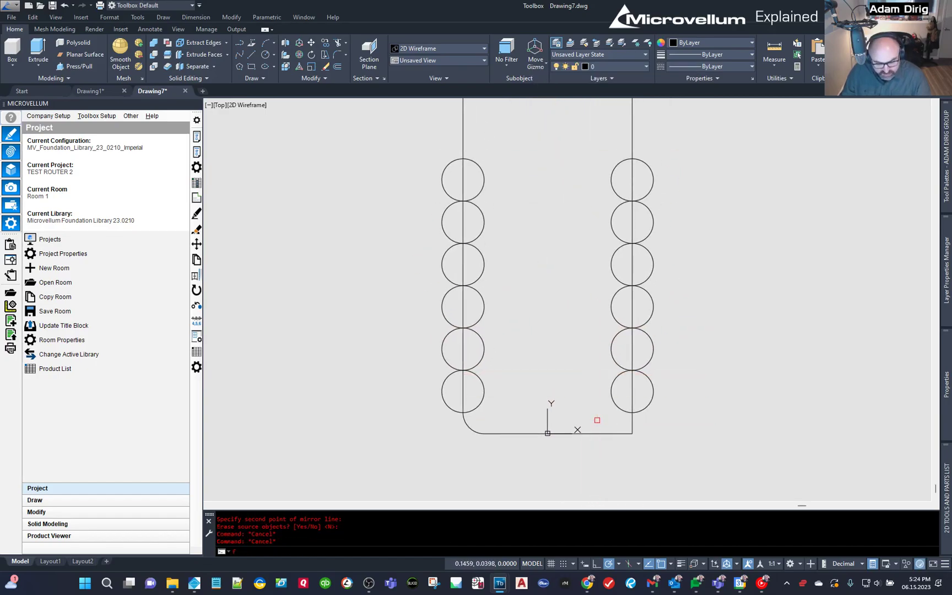
pyautogui.write('f')
pyautogui.press('Return')
pyautogui.write('r')
pyautogui.press('Return')
pyautogui.click(632, 412)
pyautogui.click(632, 433)
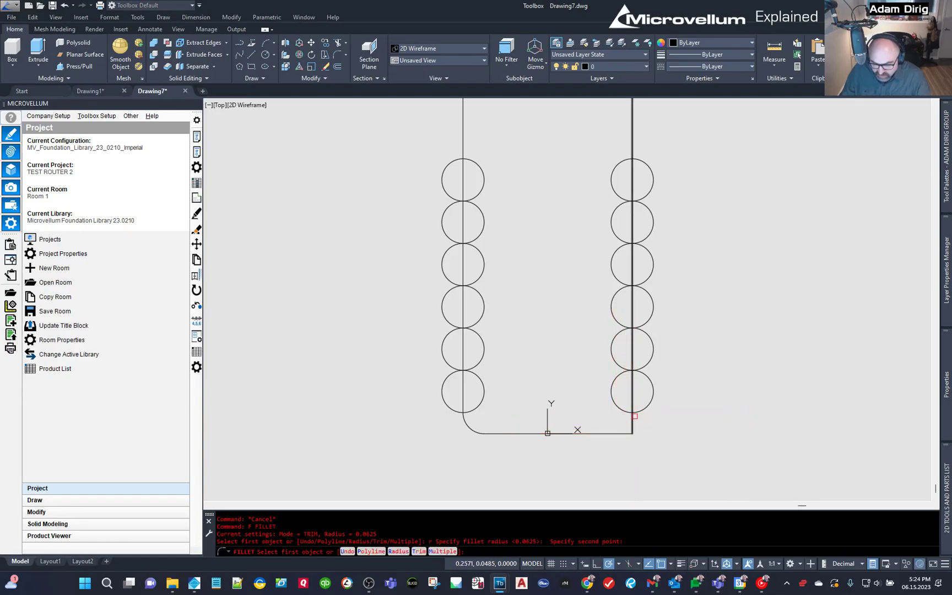
pyautogui.click(631, 419)
pyautogui.click(612, 433)
# Trim the right circles' outer halves and the right edge segments between the arcs
pyautogui.write('tr')
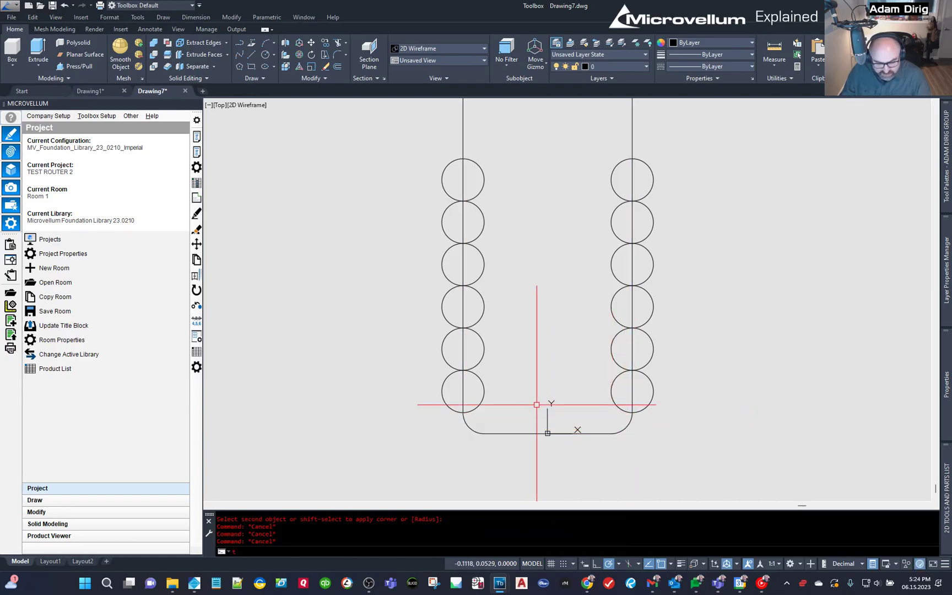
pyautogui.press('Return')
pyautogui.click(655, 395)
pyautogui.click(640, 165)
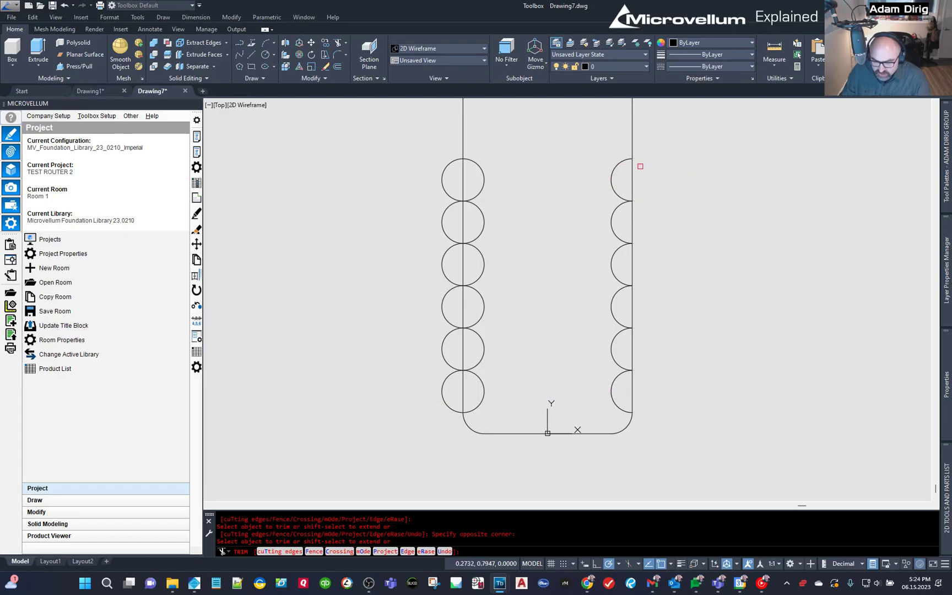
pyautogui.click(618, 378)
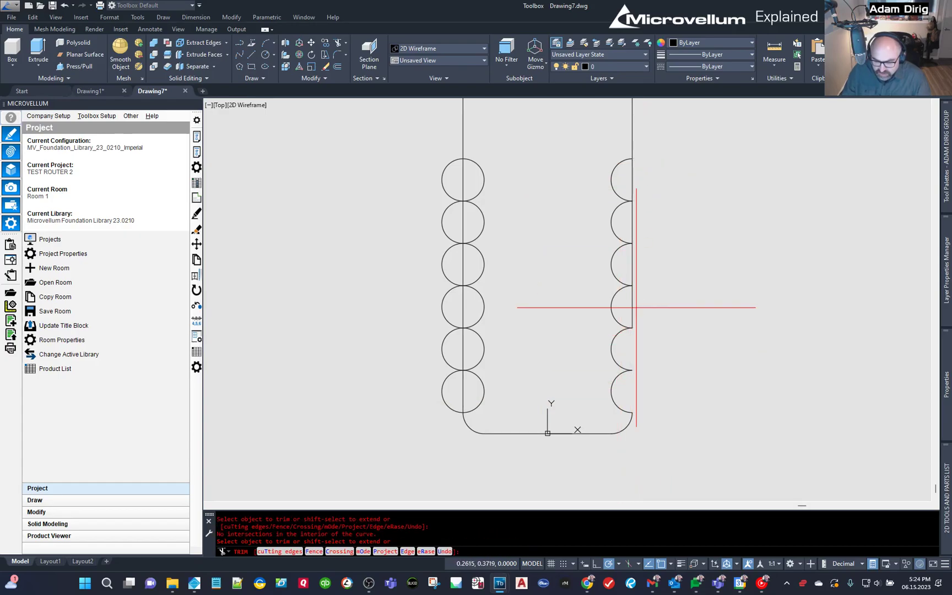
pyautogui.click(635, 306)
pyautogui.click(643, 256)
pyautogui.click(621, 255)
pyautogui.click(644, 221)
pyautogui.click(625, 215)
pyautogui.click(643, 177)
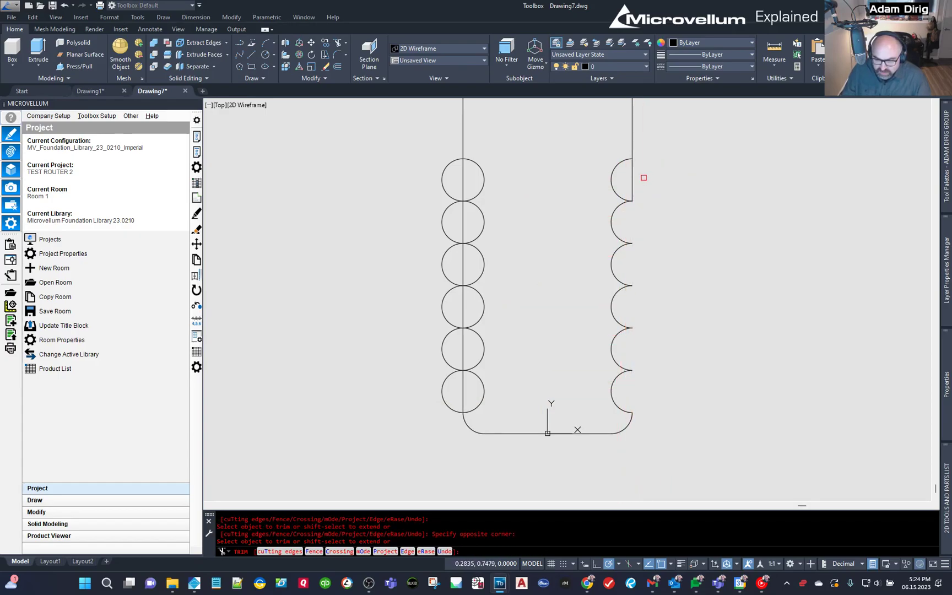
pyautogui.click(627, 176)
# Trim the left circles' outer halves and the line inside them into half-round scallops
pyautogui.click(472, 182)
pyautogui.click(438, 184)
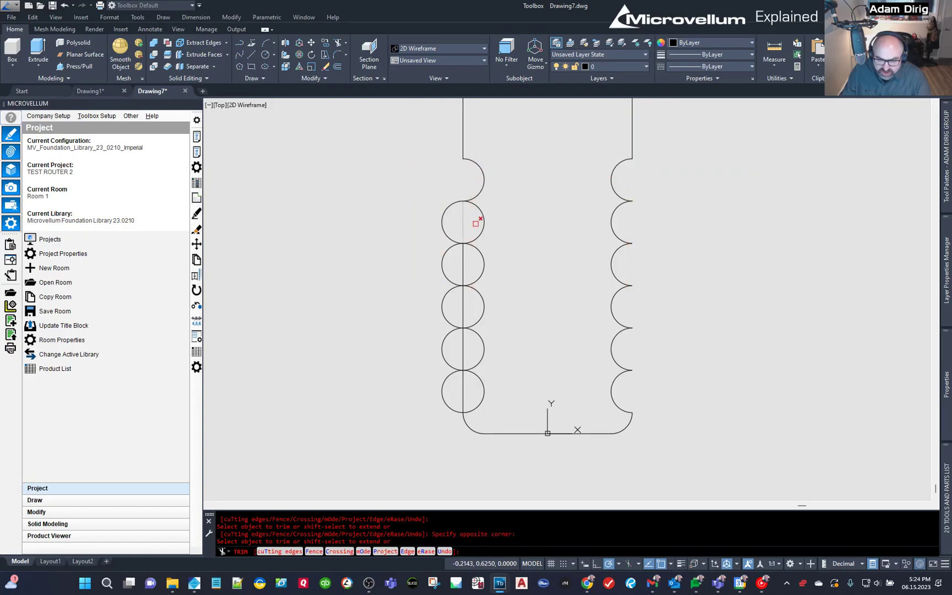
pyautogui.click(456, 225)
pyautogui.click(469, 262)
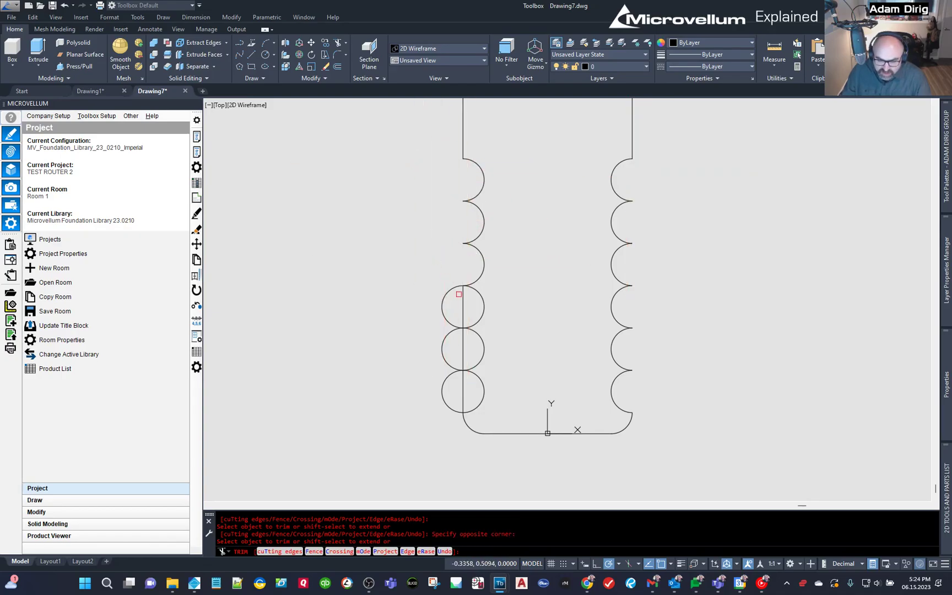
pyautogui.click(468, 307)
pyautogui.click(431, 299)
pyautogui.click(474, 354)
pyautogui.click(433, 351)
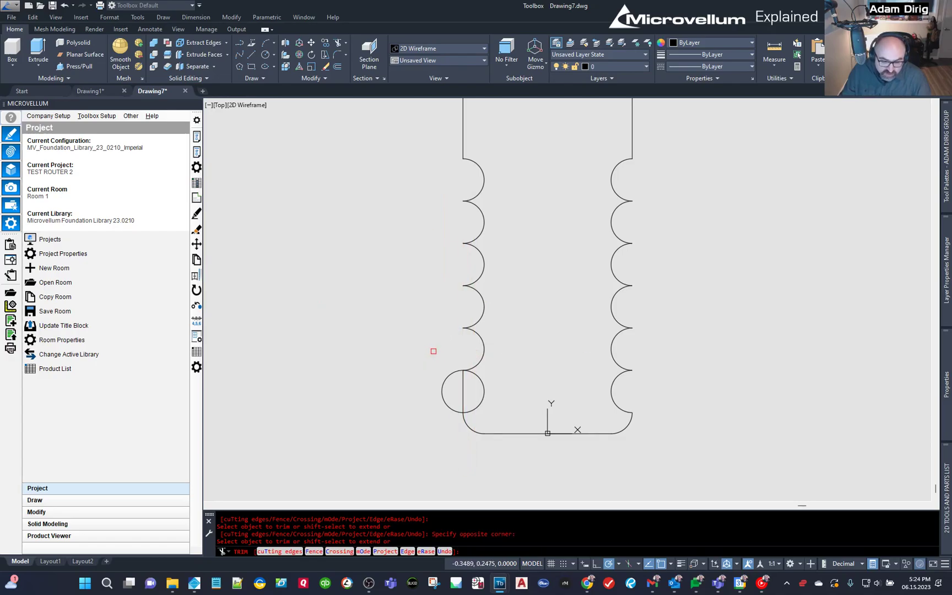
pyautogui.press('Escape')
pyautogui.scroll(-4, 431, 384)
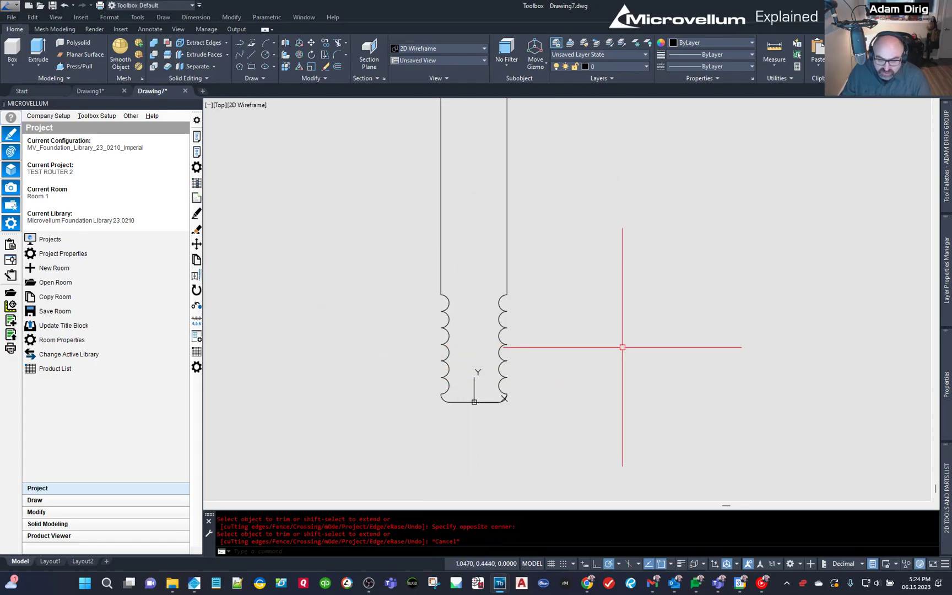
pyautogui.scroll(-2, 592, 349)
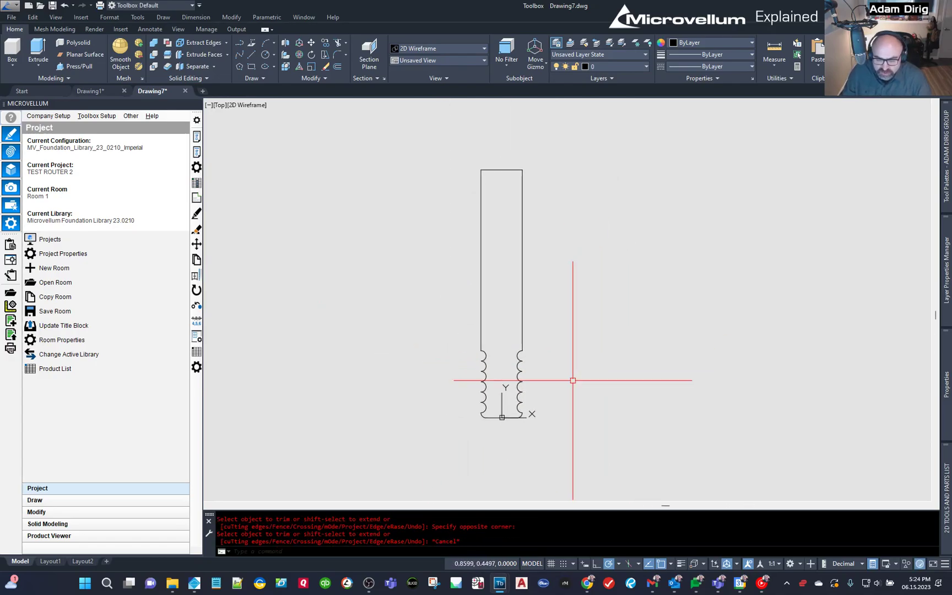
pyautogui.click(607, 352)
pyautogui.press('Escape')
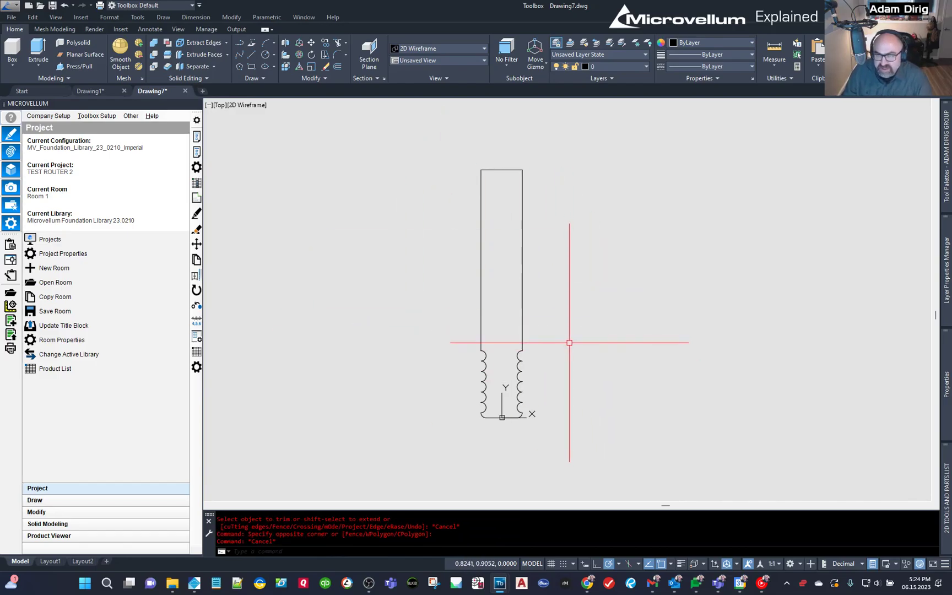
pyautogui.scroll(-2, 572, 361)
pyautogui.scroll(2, 527, 386)
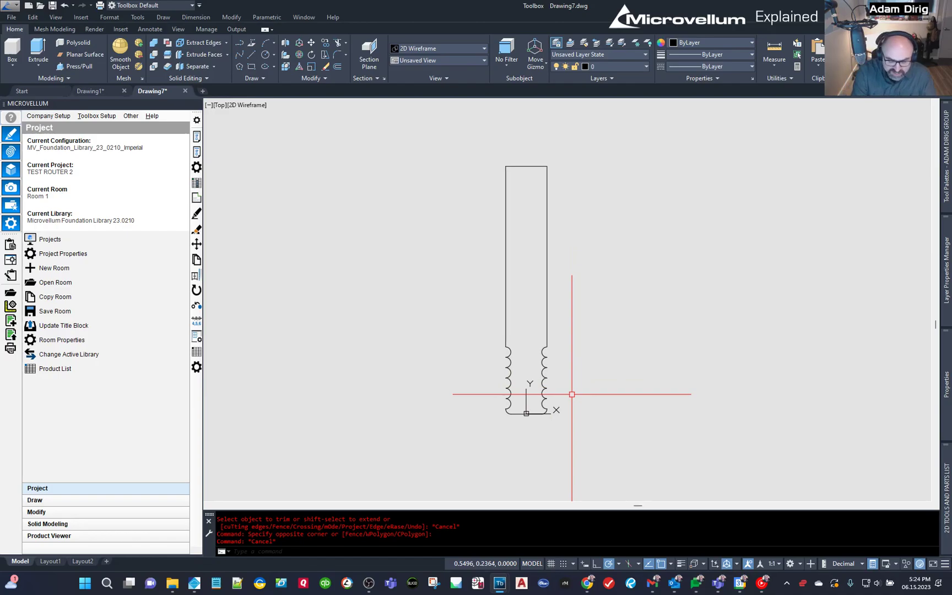
# JOIN the 15 scalloped outline segments into one closed polyline and confirm it
pyautogui.write('join')
pyautogui.press('Return')
pyautogui.moveTo(445, 133); pyautogui.dragTo(644, 472)
pyautogui.press('Return')
pyautogui.click(548, 312)
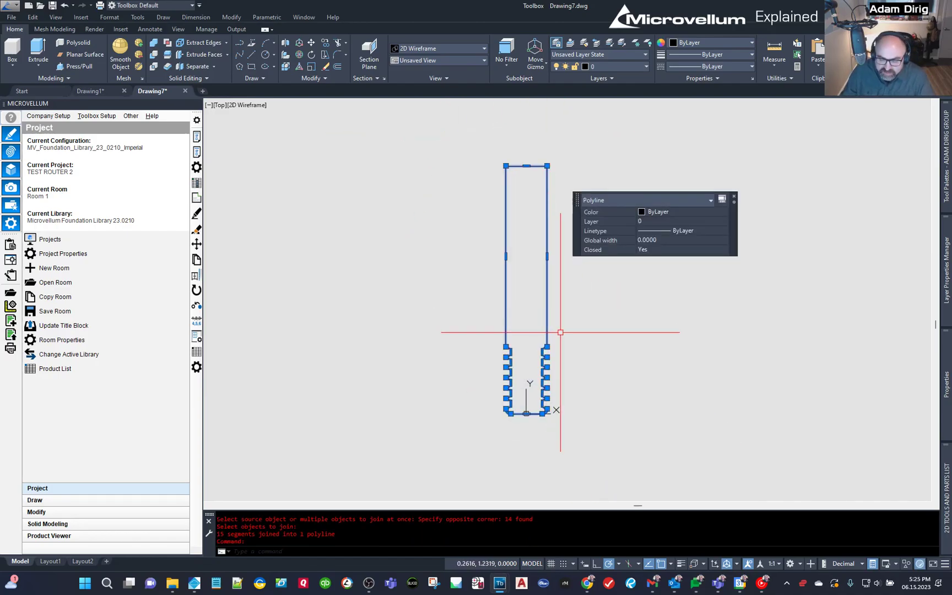
pyautogui.press('Escape')
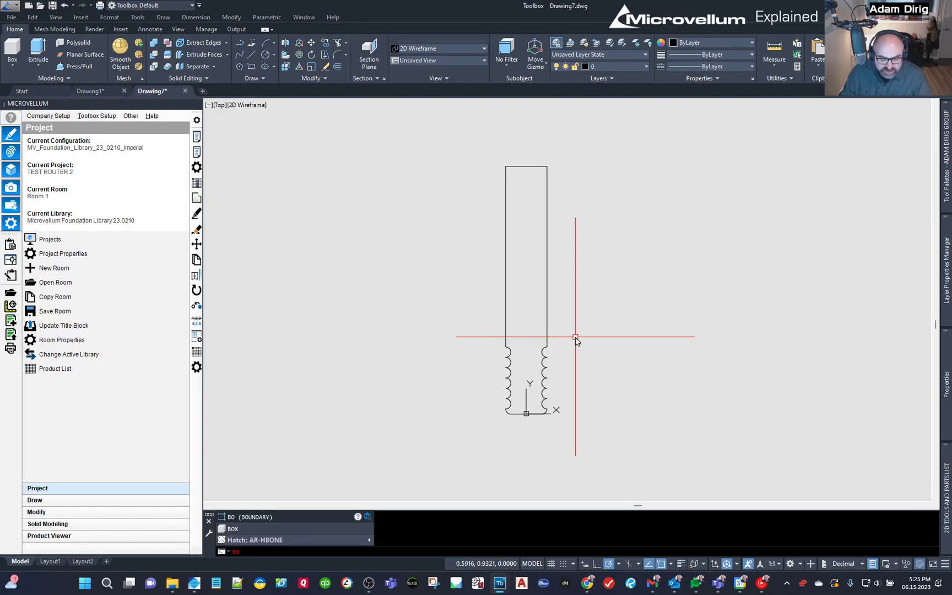
# Create a boundary polyline from inside the tool outline and send it behind other objects
pyautogui.press('Return')
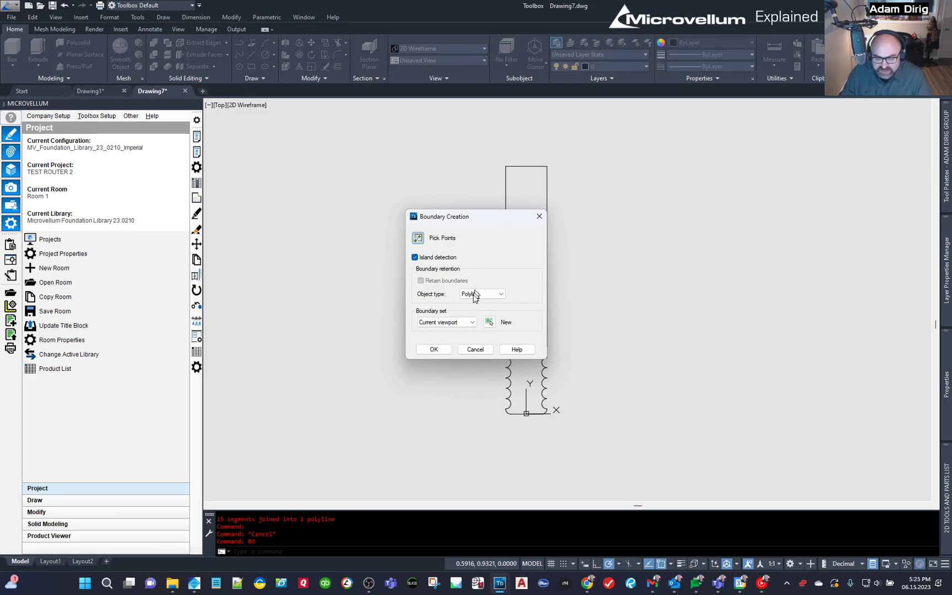
pyautogui.click(418, 239)
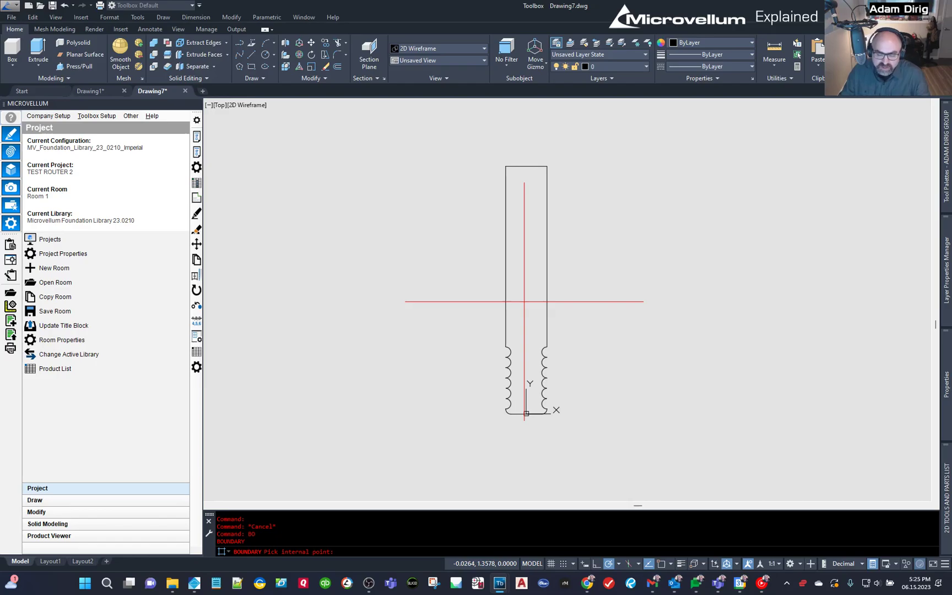
pyautogui.click(524, 302)
pyautogui.press('Return')
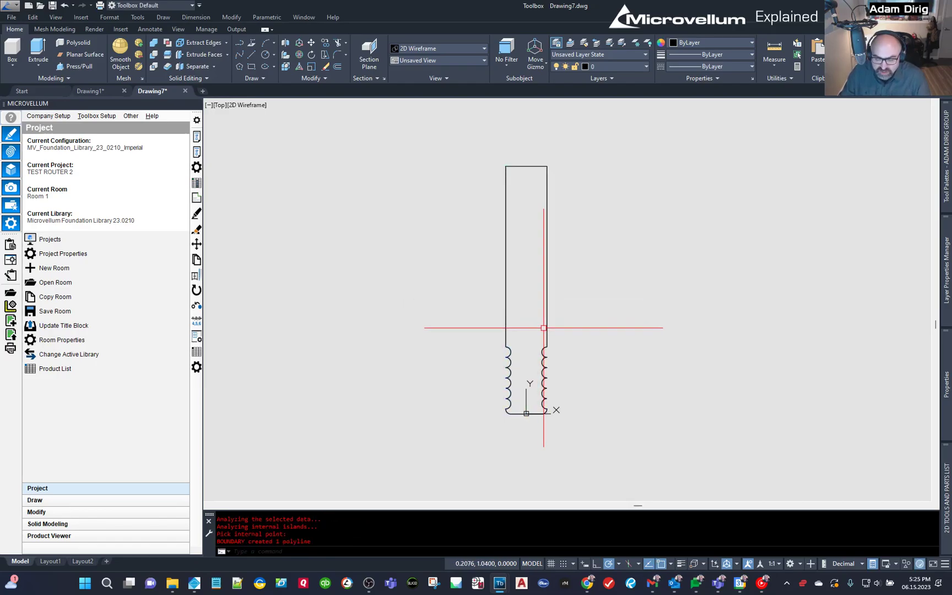
pyautogui.click(546, 328)
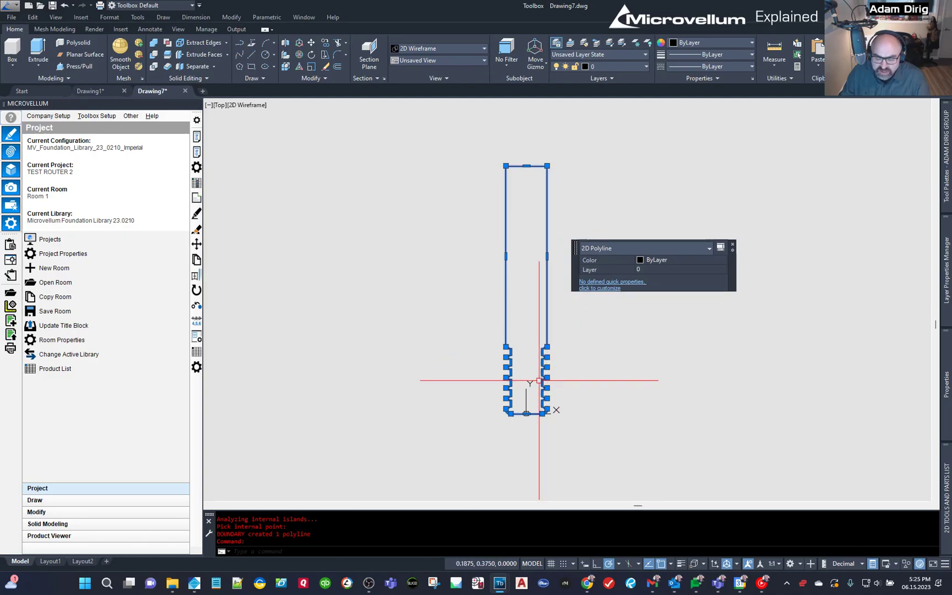
pyautogui.rightClick(545, 335)
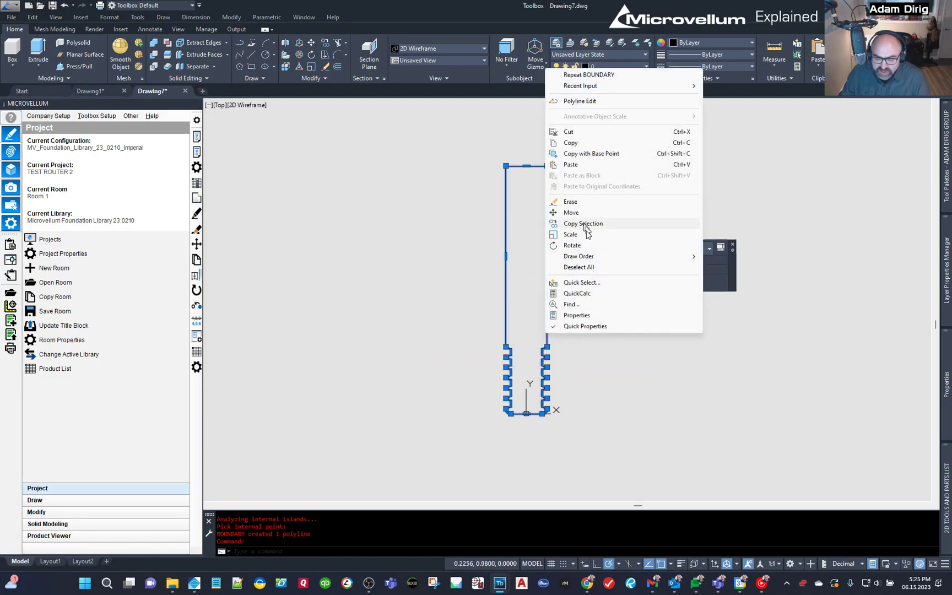
pyautogui.moveTo(575, 257)
pyautogui.click(725, 268)
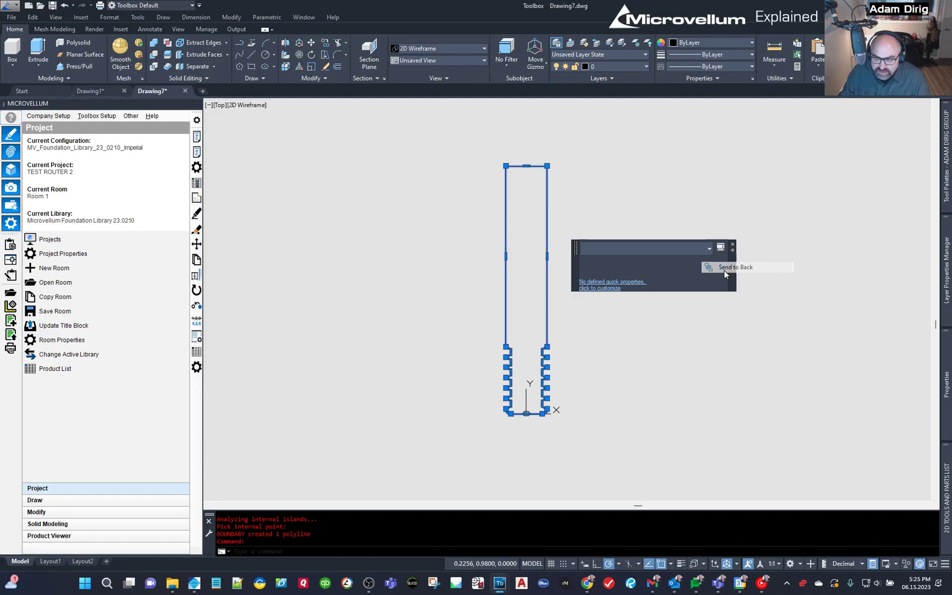
# Delete the square-notched outline so only the beaded profile remains, fitted in view
pyautogui.click(547, 318)
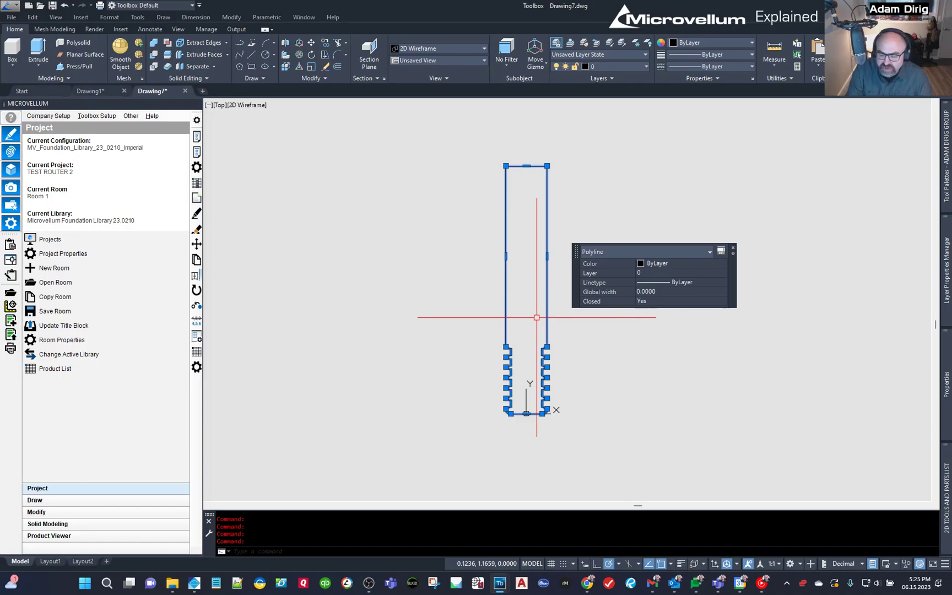
pyautogui.press('Delete')
pyautogui.click(547, 304)
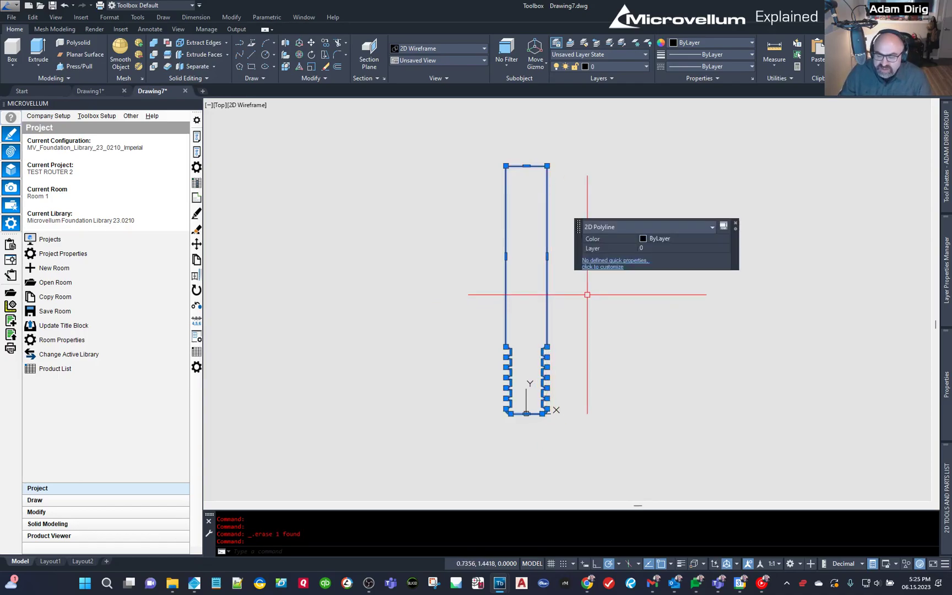
pyautogui.press('Escape')
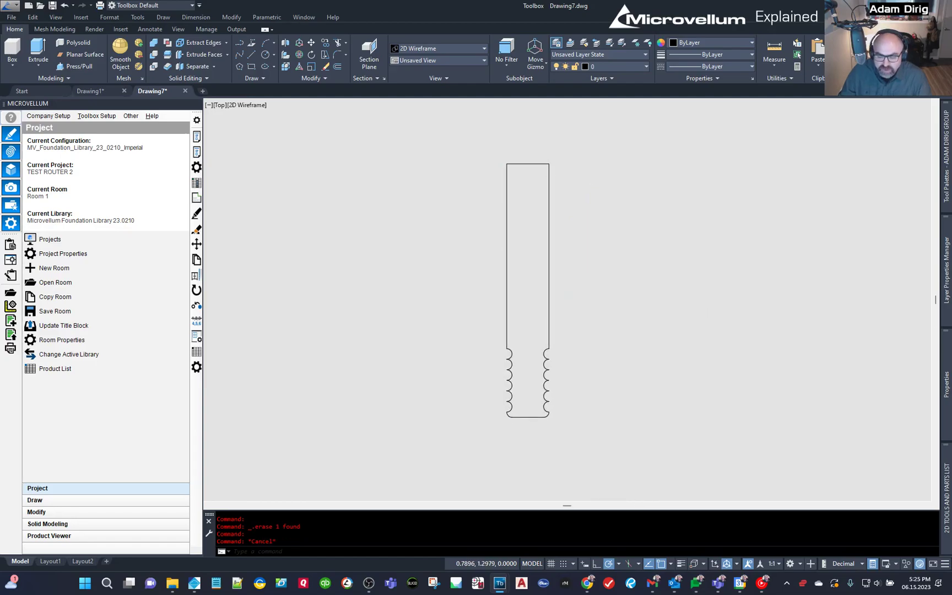
pyautogui.middleClick(587, 308)
pyautogui.middleClick(587, 308)
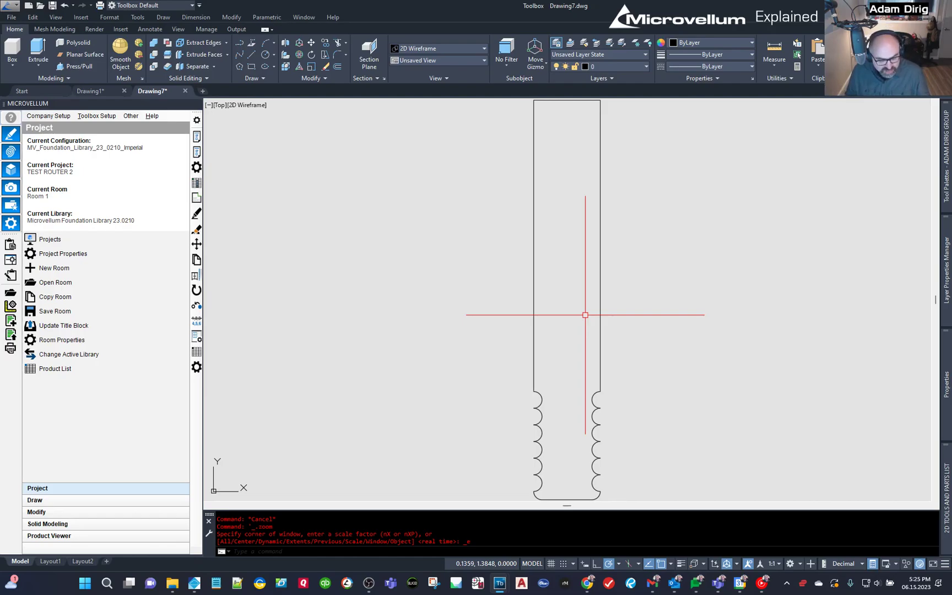
# Save the profile as Tool 136.dwg in the Router Bits folder and close its tab
pyautogui.hotkey('ctrl', 's')
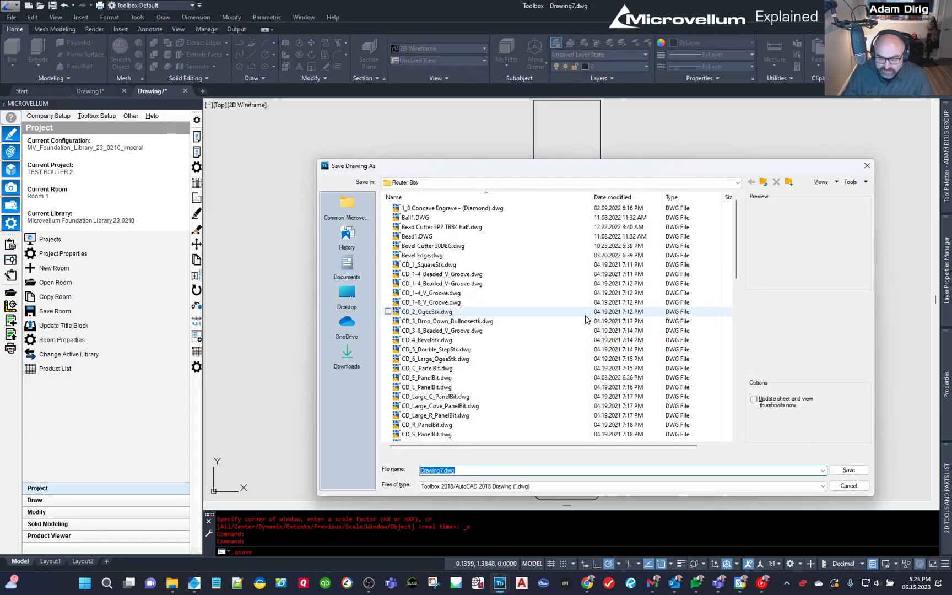
pyautogui.click(549, 181)
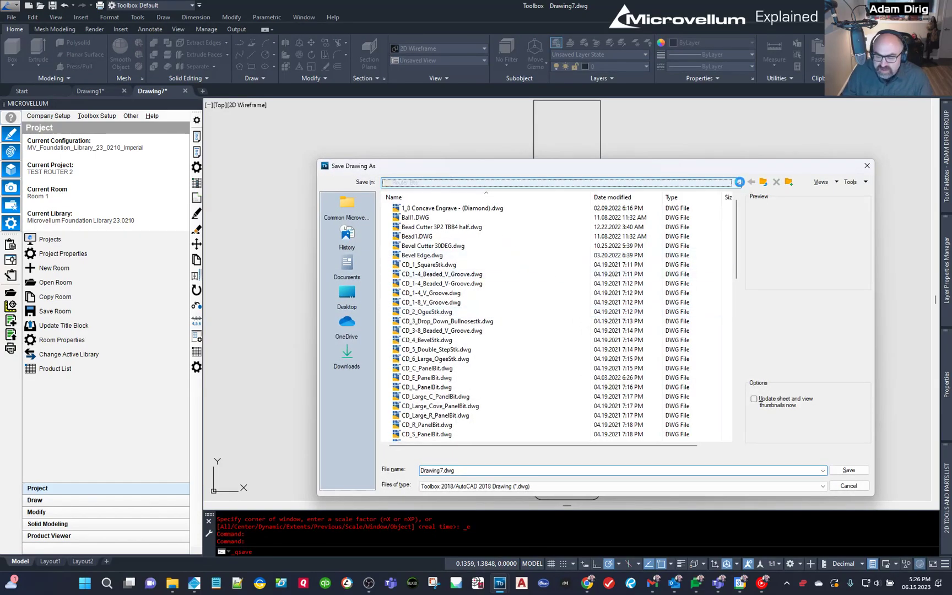
pyautogui.scroll(4, 495, 220)
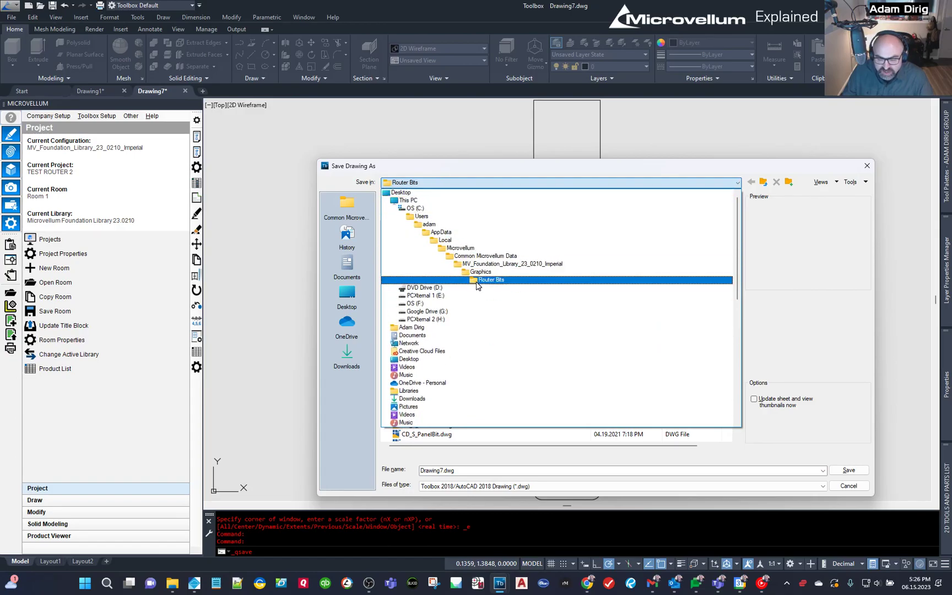
pyautogui.click(739, 183)
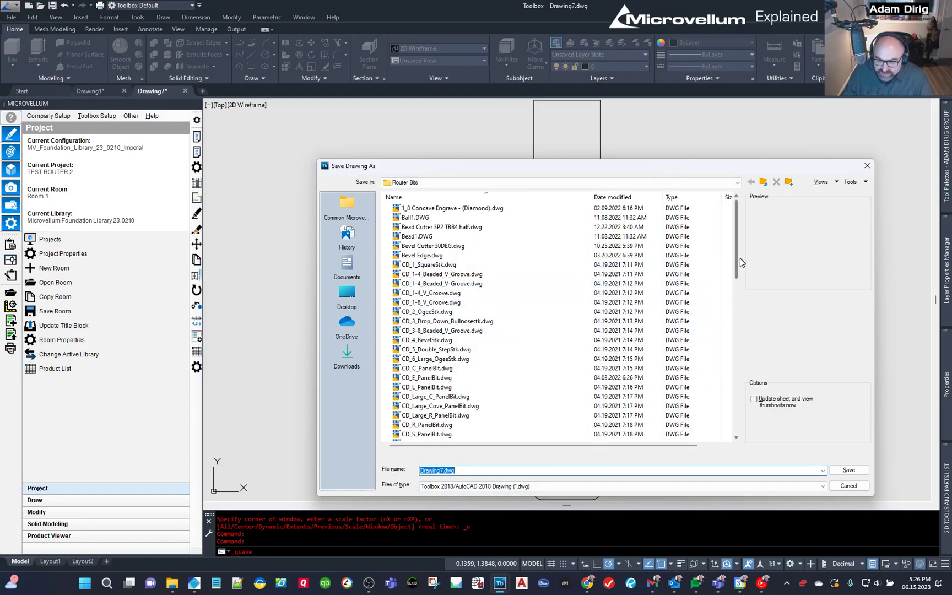
pyautogui.moveTo(740, 263); pyautogui.dragTo(740, 422)
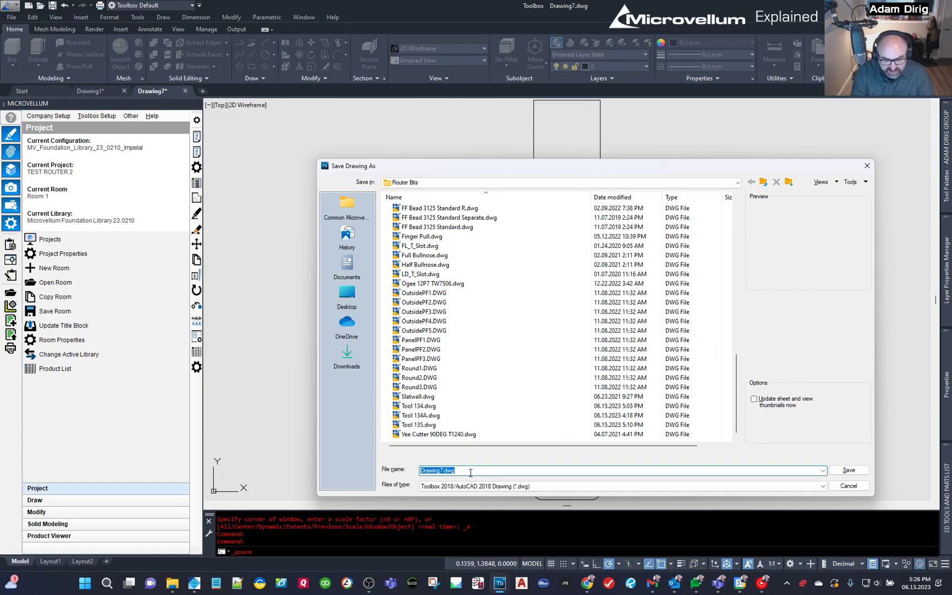
pyautogui.write('Tool 136')
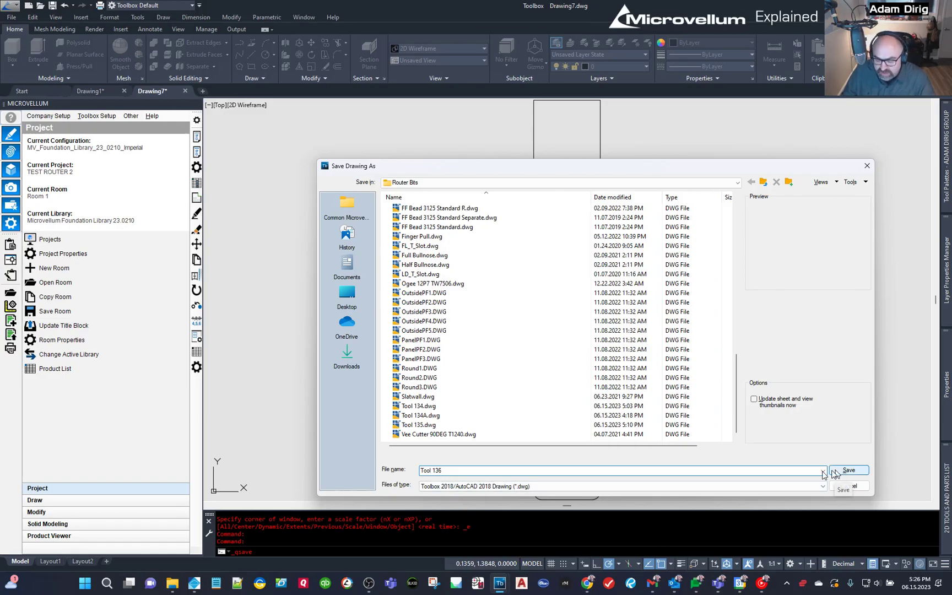
pyautogui.click(849, 470)
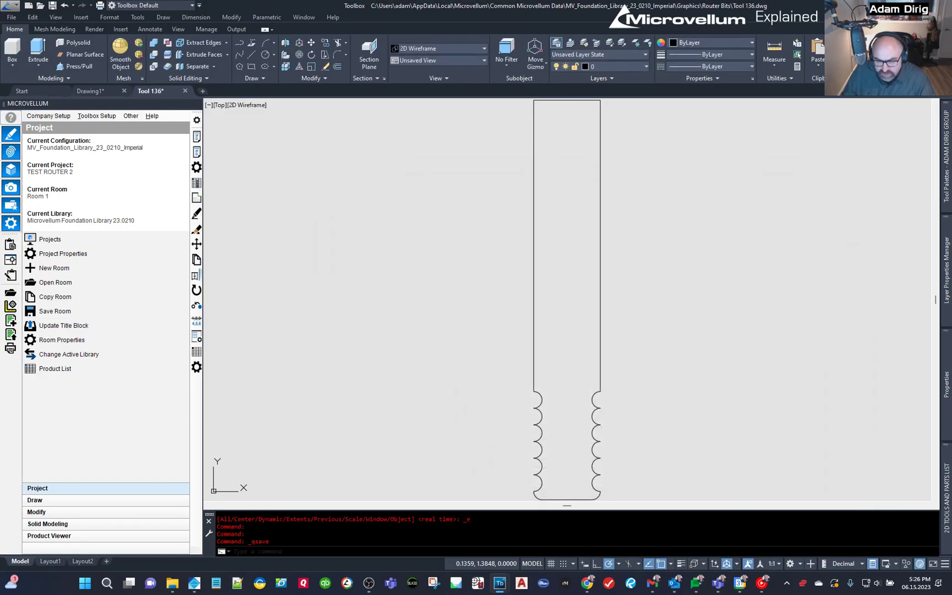
pyautogui.click(186, 92)
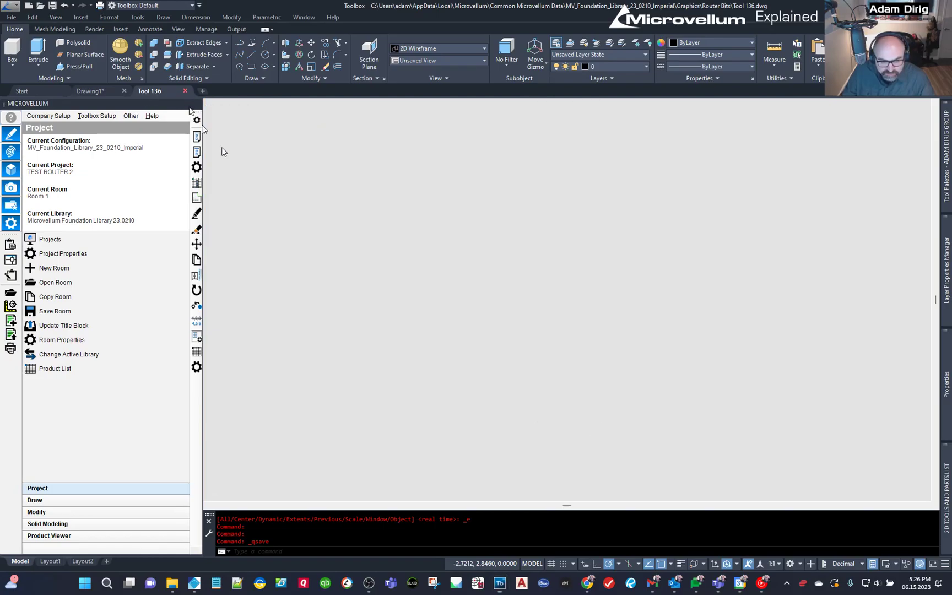
pyautogui.click(458, 267)
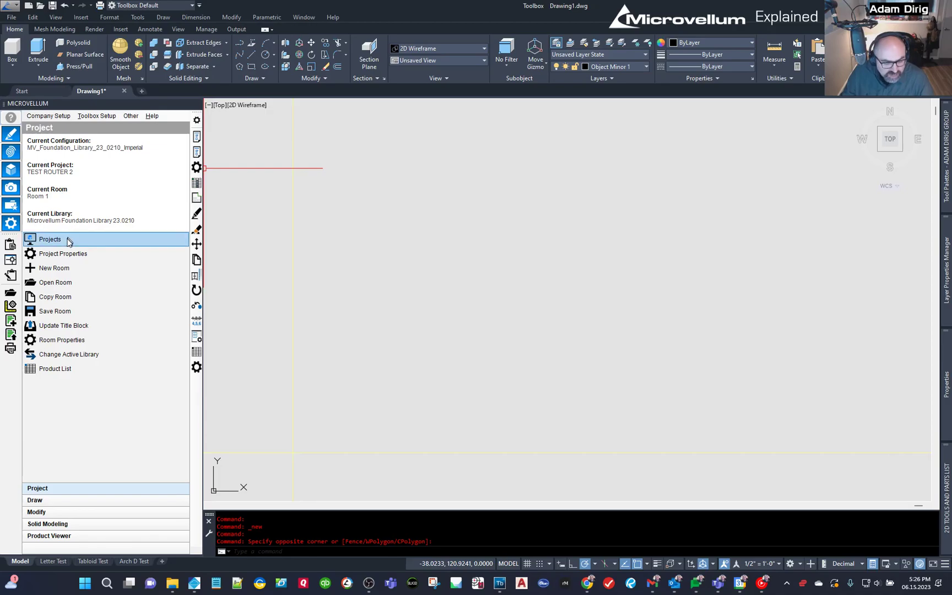
# Open Sample IPP Toolfile Imperial from the Toolfiles list in Toolbox Setup Options
pyautogui.click(102, 116)
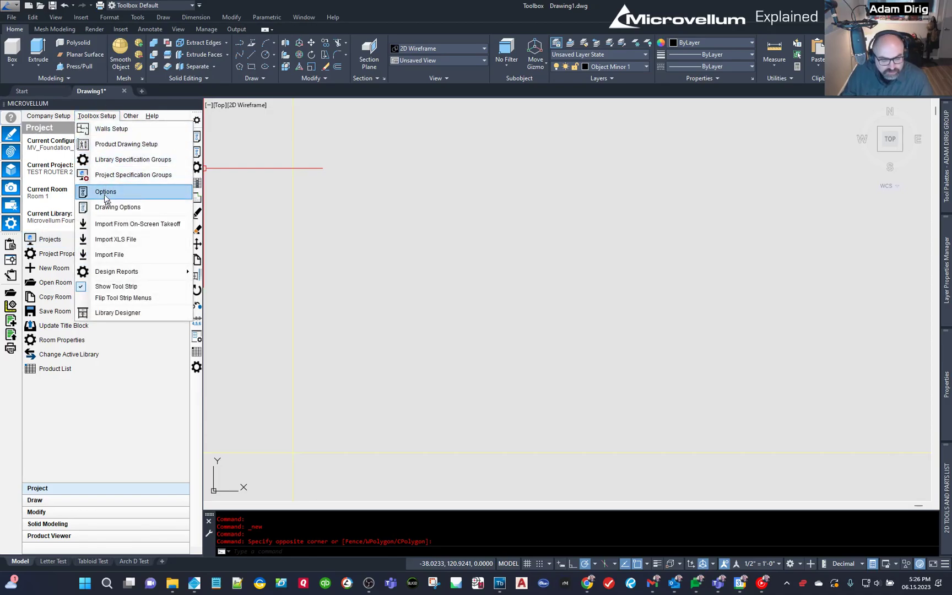
pyautogui.click(105, 193)
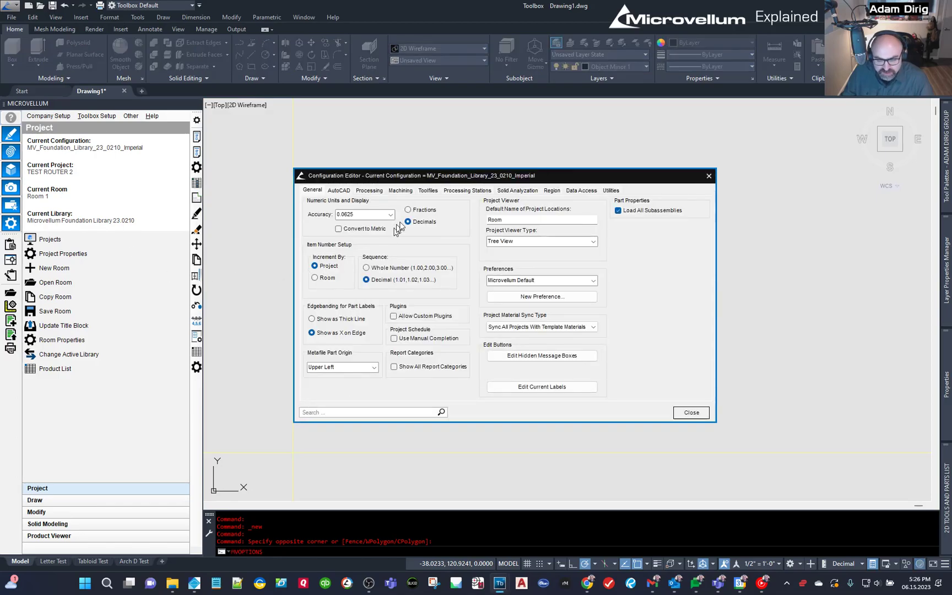
pyautogui.click(429, 191)
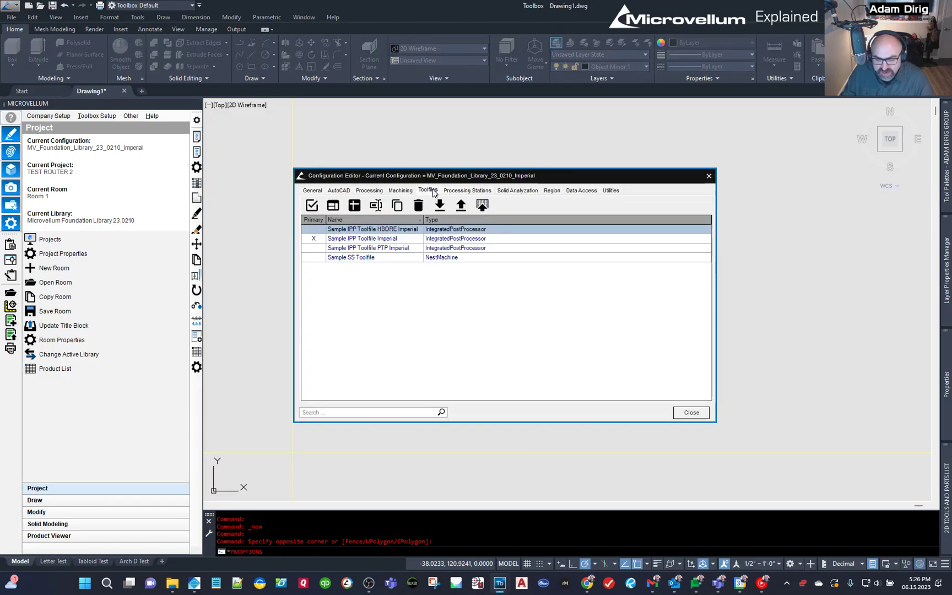
pyautogui.click(349, 238)
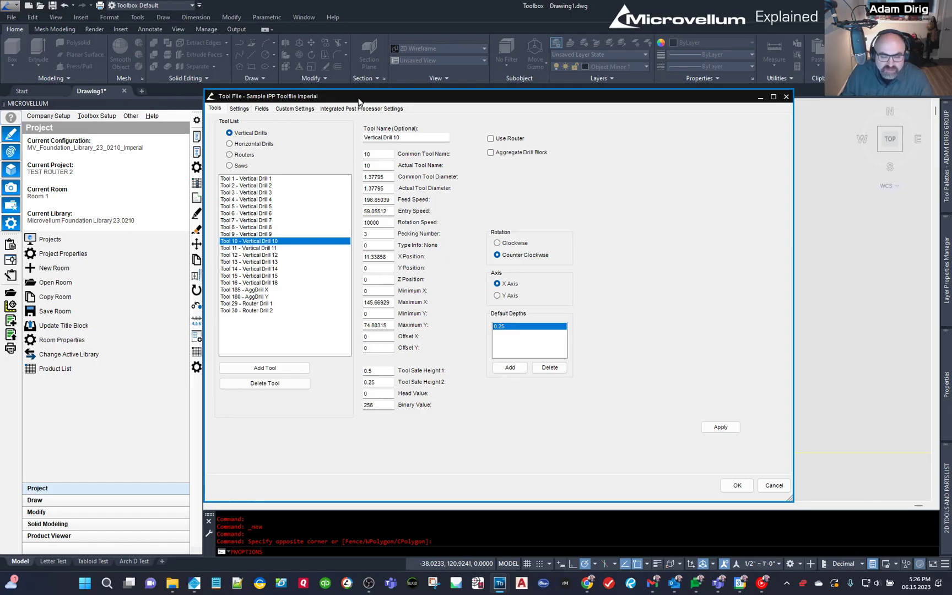
# Switch the tool file to its Routers list and scroll to the new Tool (0) - New Router entry
pyautogui.moveTo(360, 101); pyautogui.dragTo(369, 99)
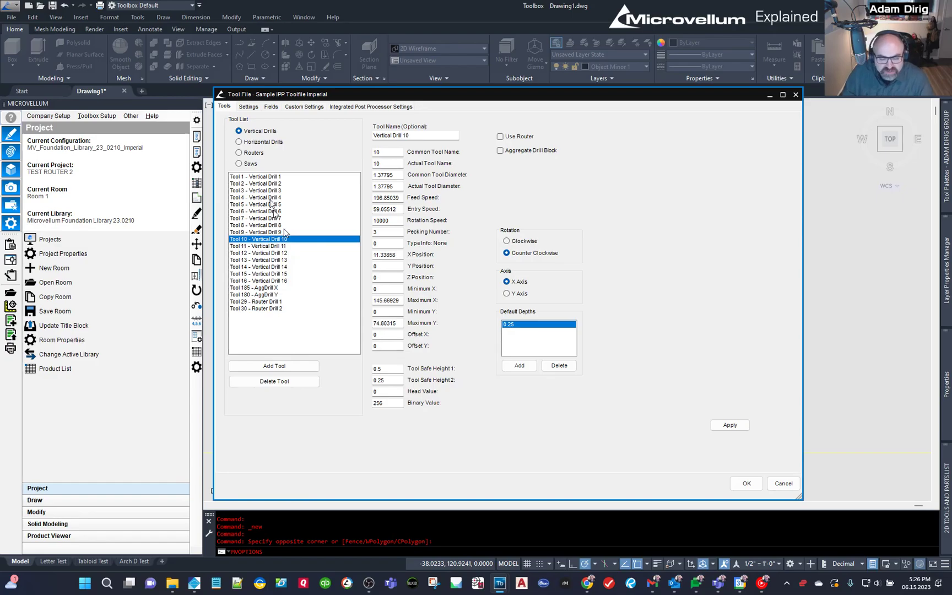
pyautogui.click(250, 154)
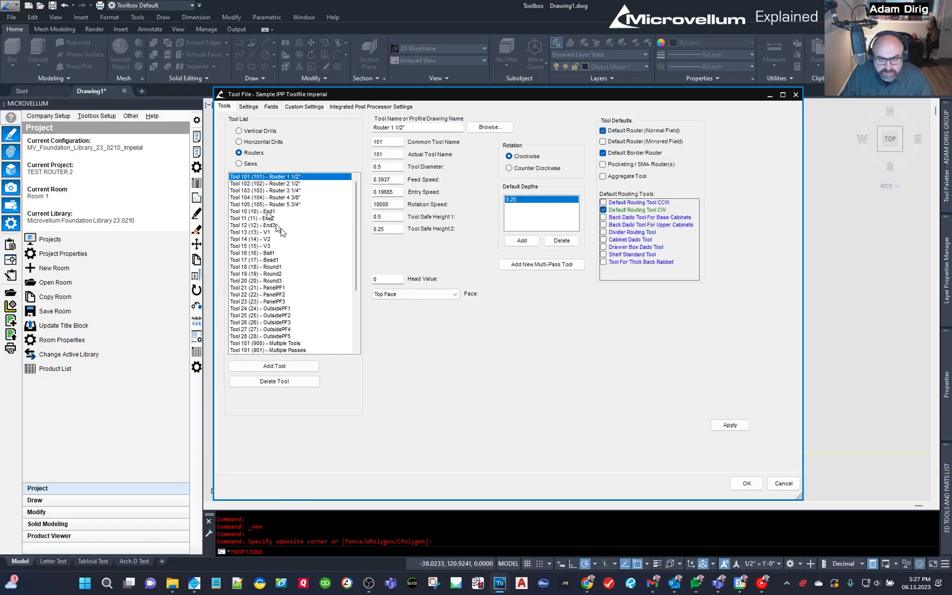
pyautogui.moveTo(356, 229); pyautogui.dragTo(355, 185)
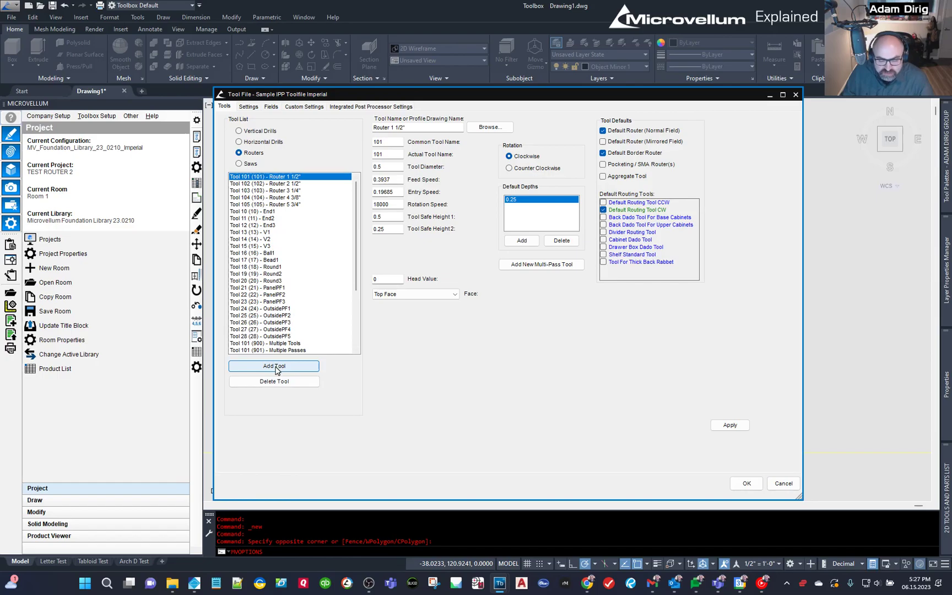
pyautogui.scroll(-5, 357, 243)
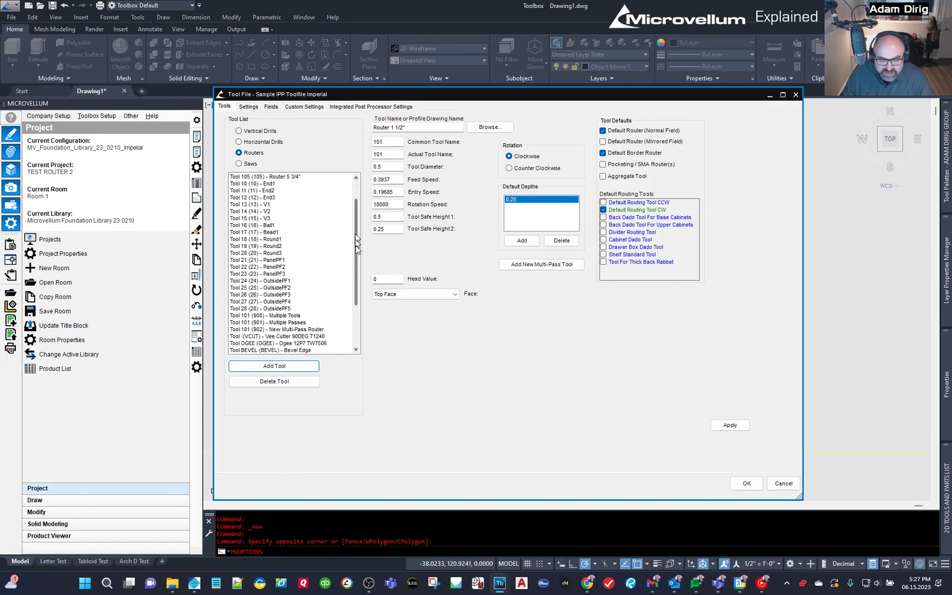
pyautogui.scroll(-5, 356, 243)
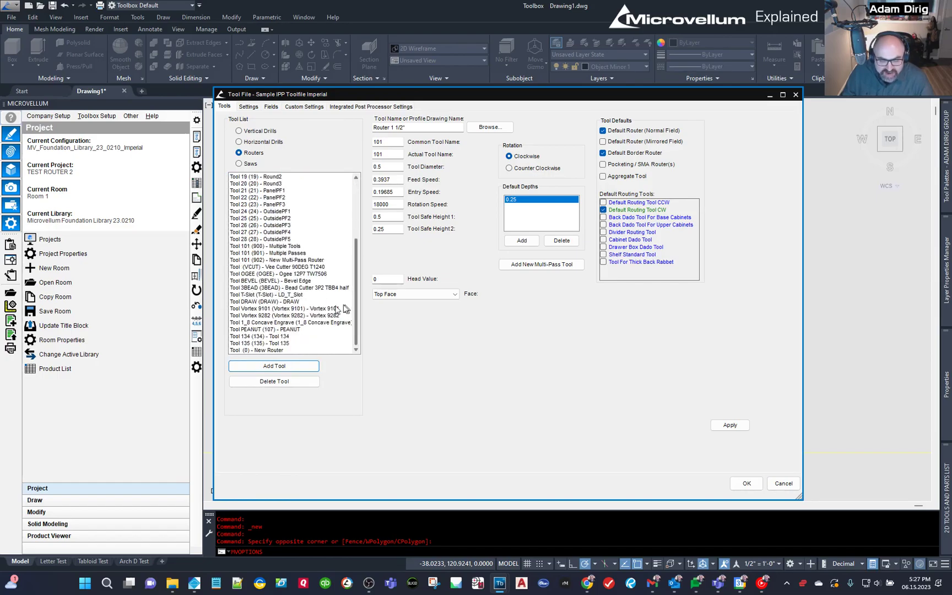
# Rename the new router to Tool 136 and assign the saved Tool 136 profile drawing
pyautogui.click(277, 350)
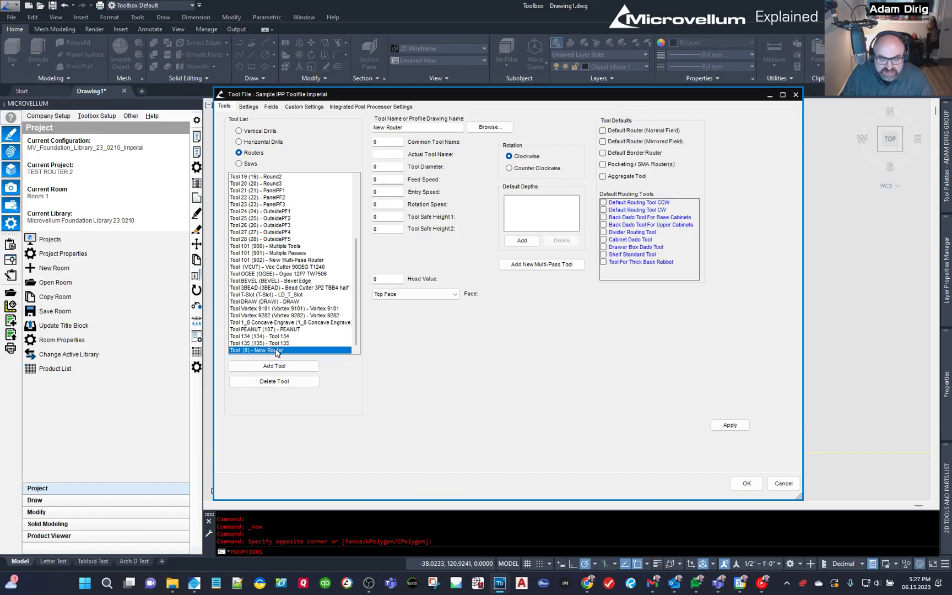
pyautogui.tripleClick(406, 127)
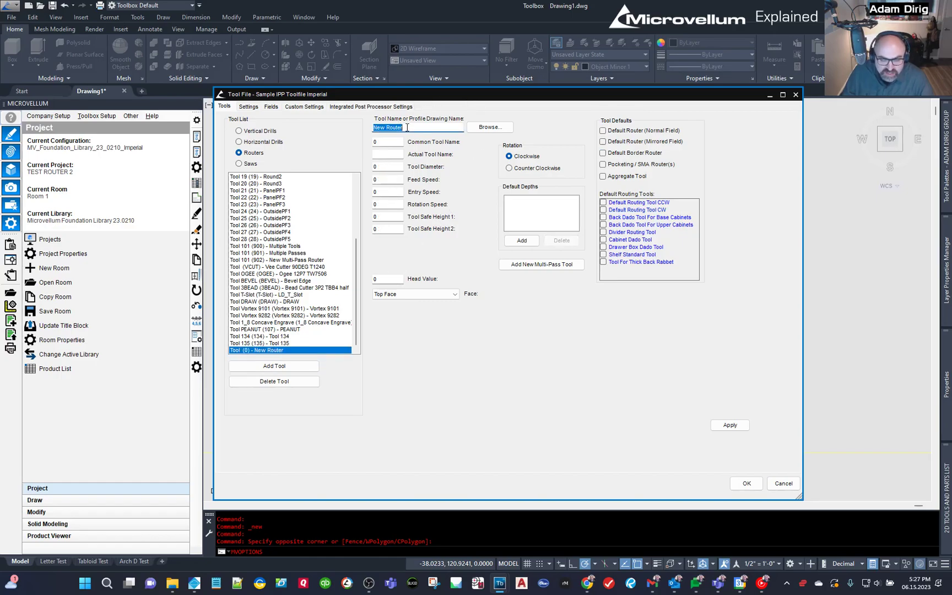
pyautogui.write('Tool')
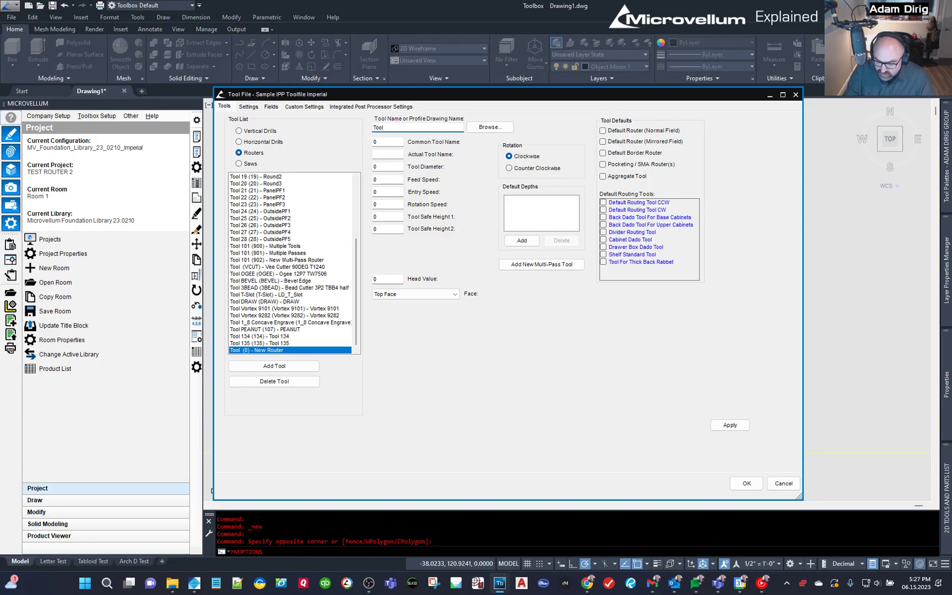
pyautogui.write(' 136')
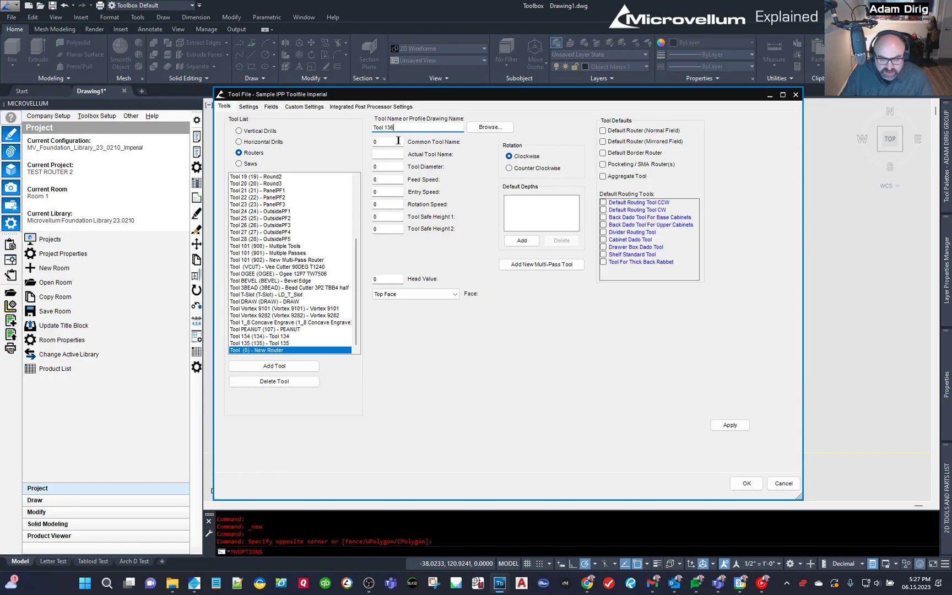
pyautogui.click(482, 132)
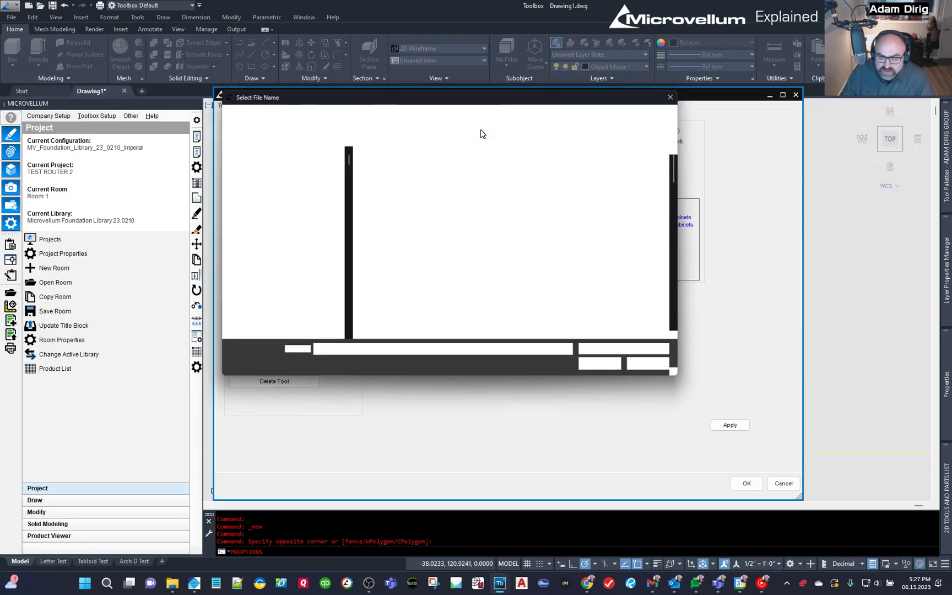
pyautogui.moveTo(679, 165); pyautogui.dragTo(682, 318)
pyautogui.click(381, 321)
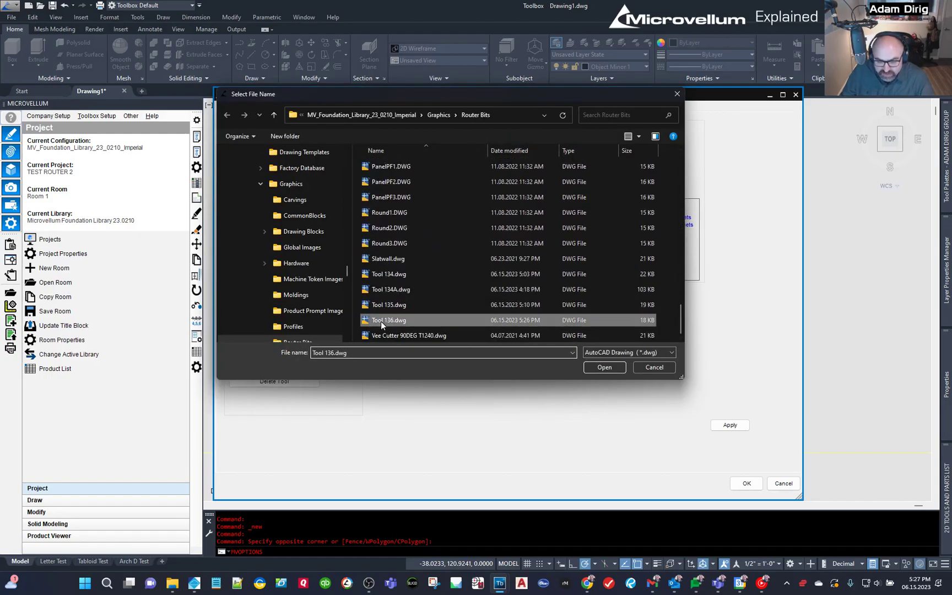
pyautogui.click(613, 367)
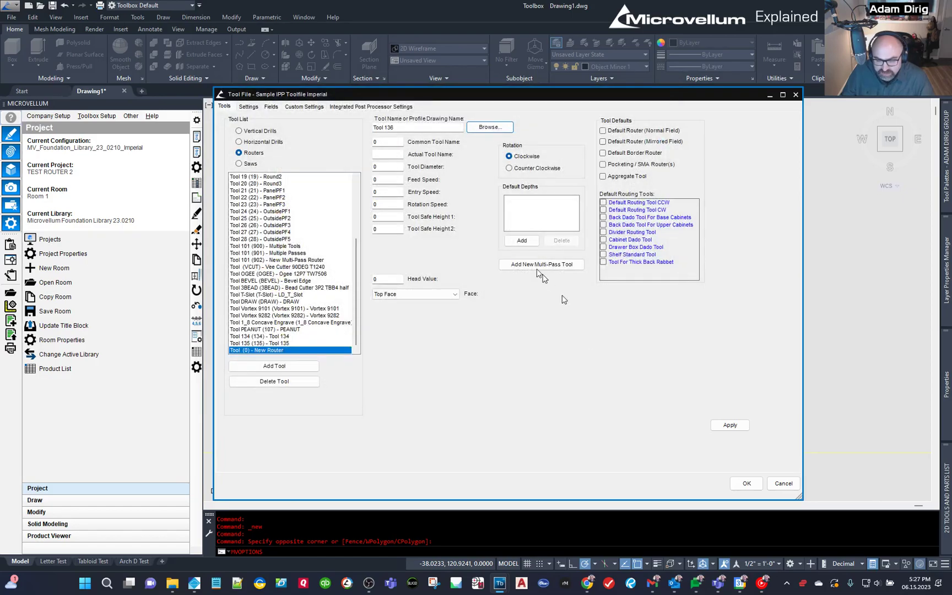
# Set the common and actual tool names to 136, diameter 0.5, and apply the router settings
pyautogui.click(389, 141)
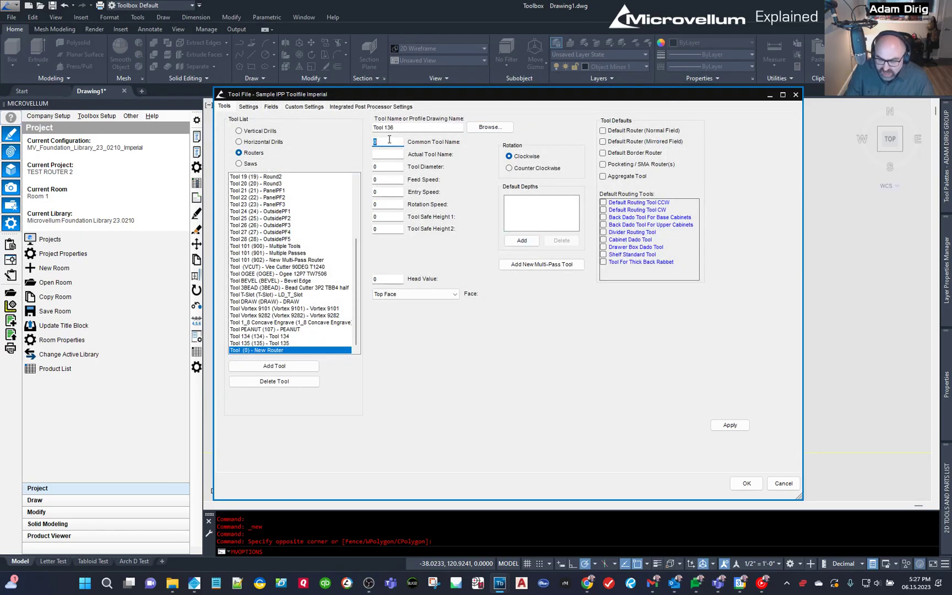
pyautogui.write('136')
pyautogui.click(393, 154)
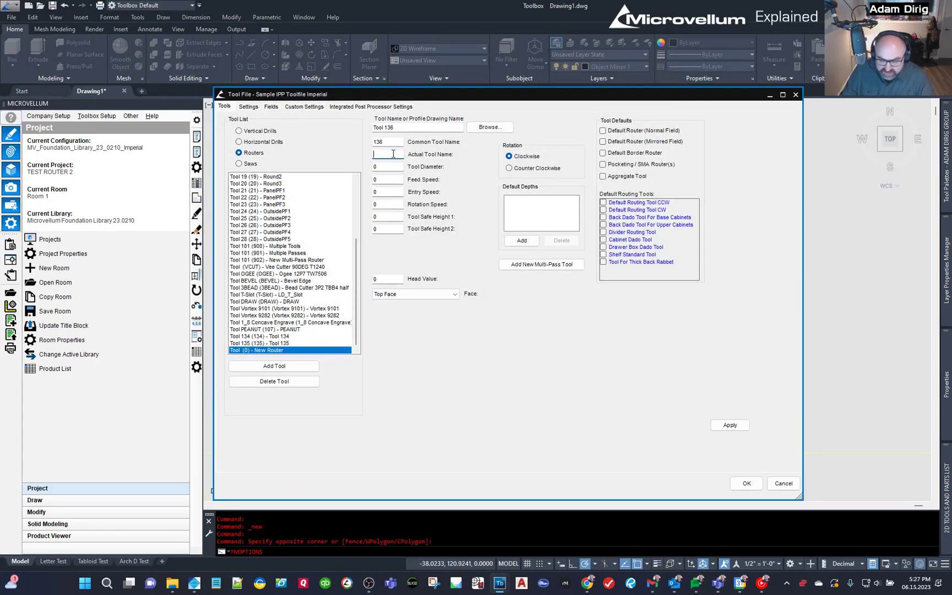
pyautogui.write('136')
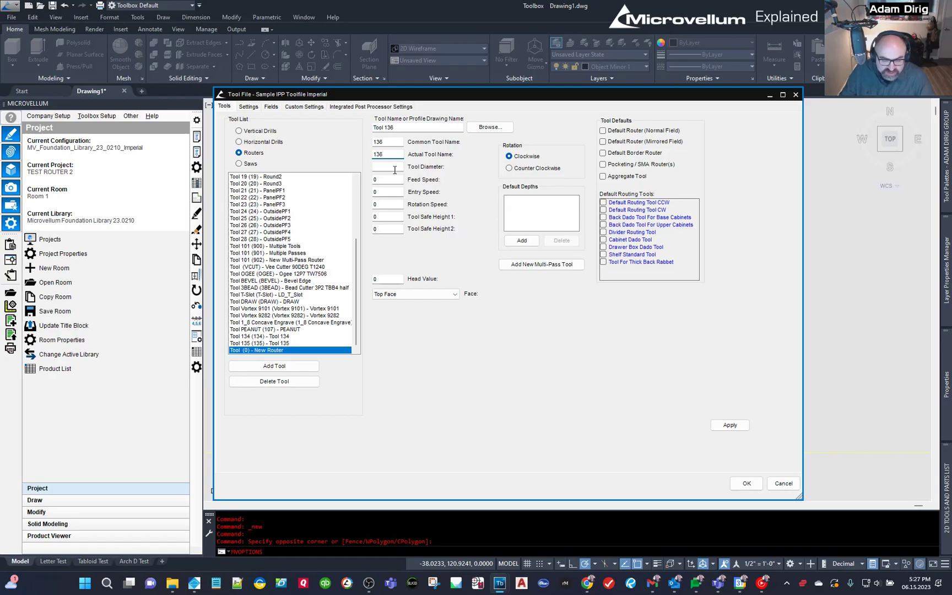
pyautogui.click(394, 169)
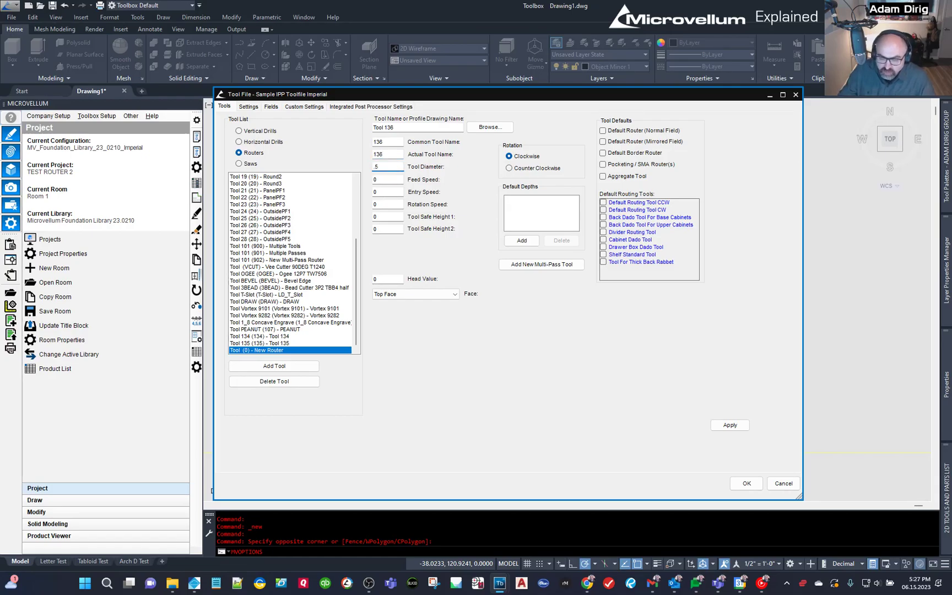
pyautogui.click(394, 180)
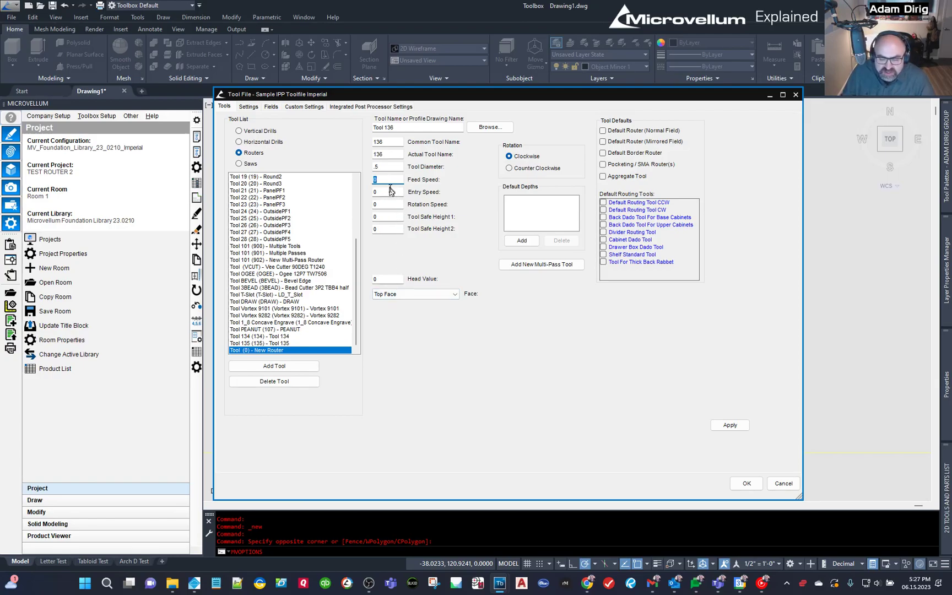
pyautogui.click(389, 193)
pyautogui.press('Tab')
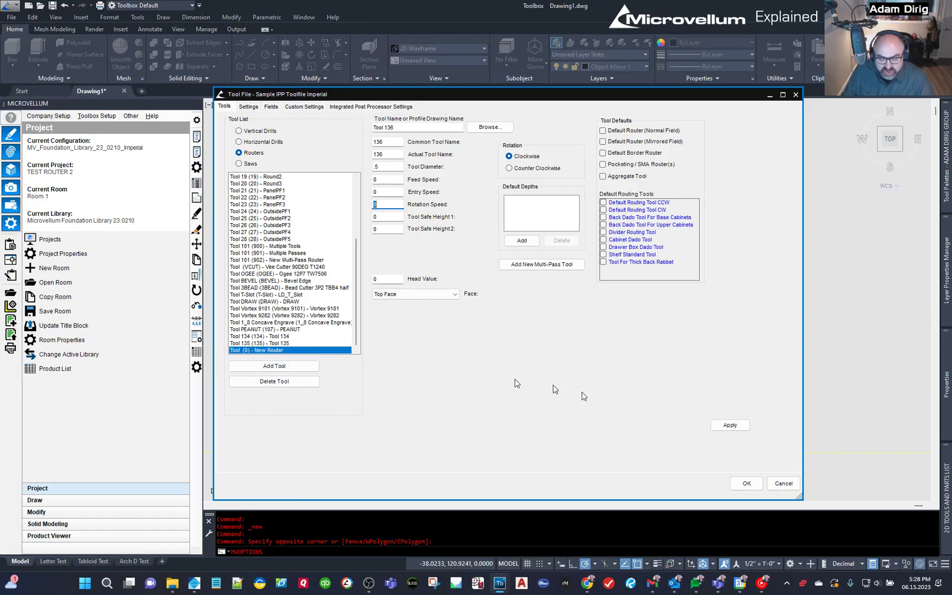
pyautogui.click(726, 426)
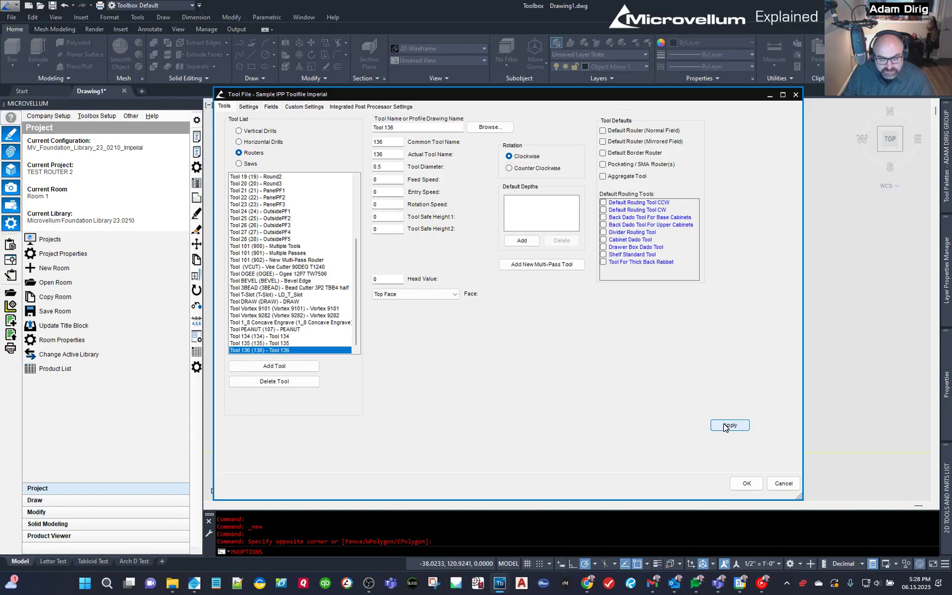
# Close the tool file and configuration editors, cancelling stray selection windows on Drawing1
pyautogui.click(738, 485)
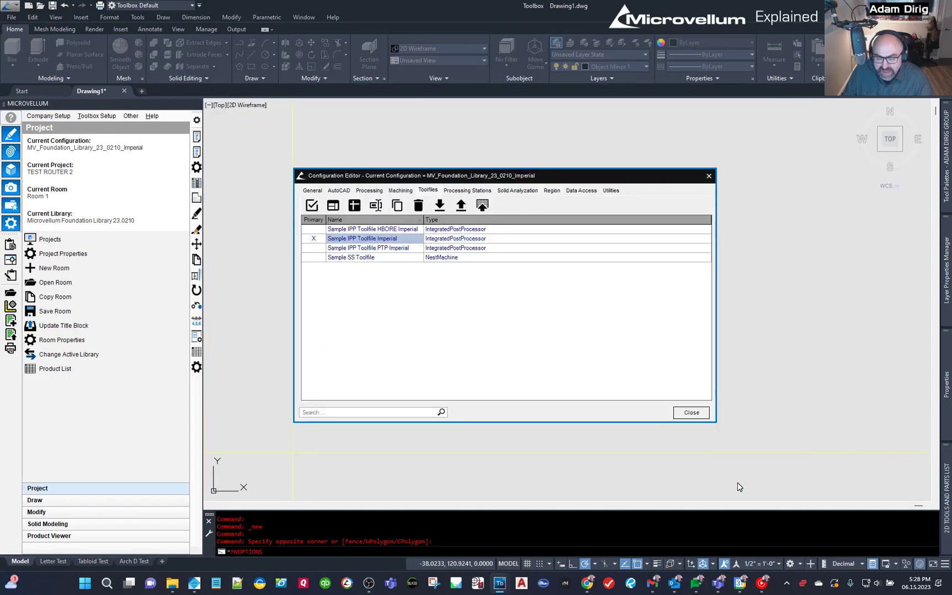
pyautogui.click(690, 414)
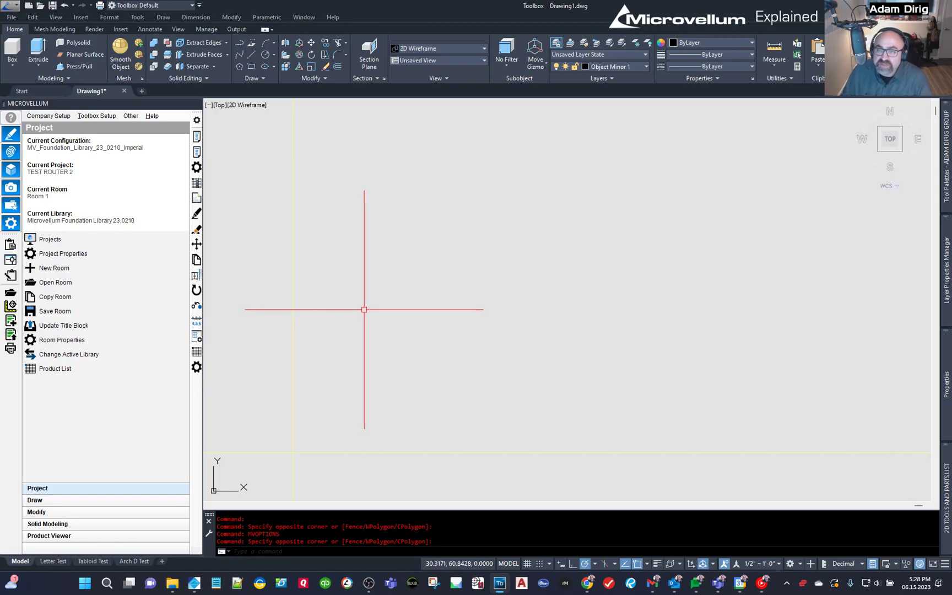
pyautogui.click(552, 350)
pyautogui.press('Escape')
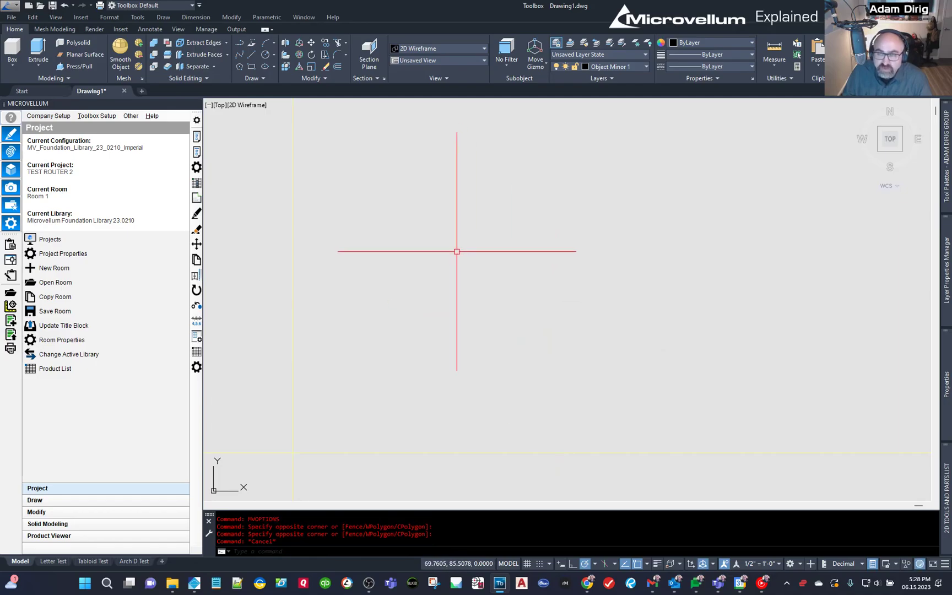
pyautogui.scroll(-4, 463, 282)
pyautogui.click(493, 227)
pyautogui.press('Escape')
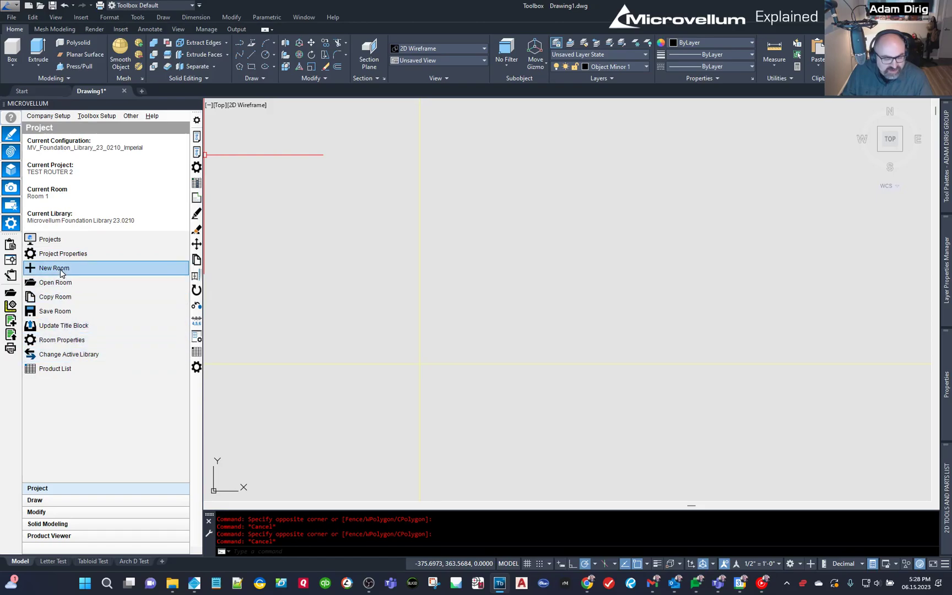
# Add Room 2 to project TEST ROUTER 2 and open Room 2.dwg
pyautogui.click(63, 269)
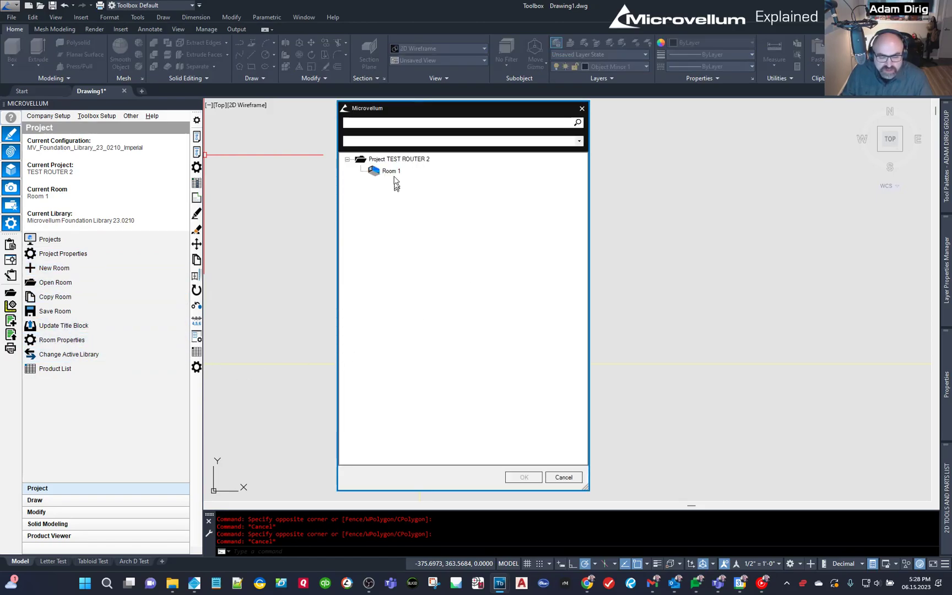
pyautogui.click(391, 161)
pyautogui.rightClick(392, 161)
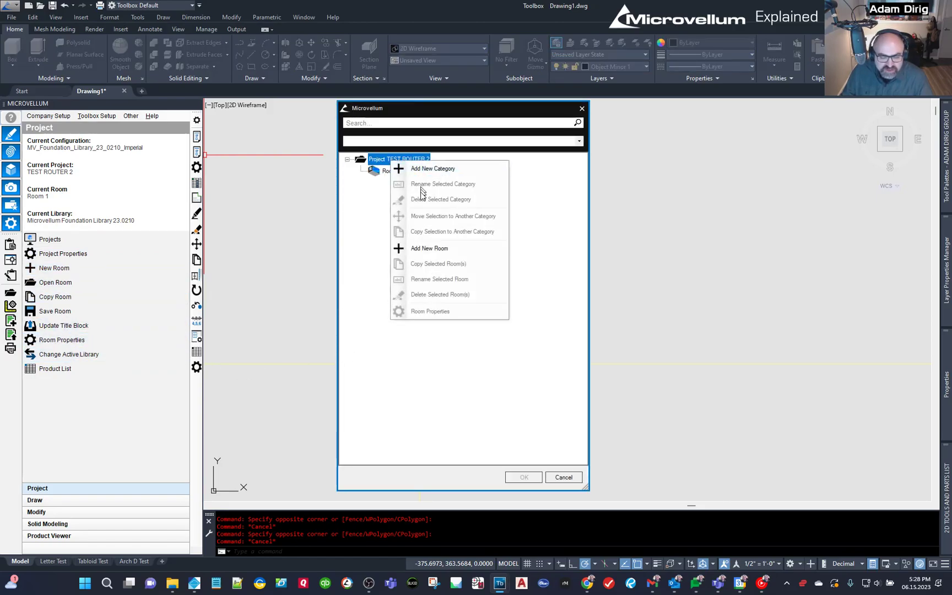
pyautogui.click(420, 247)
pyautogui.click(495, 331)
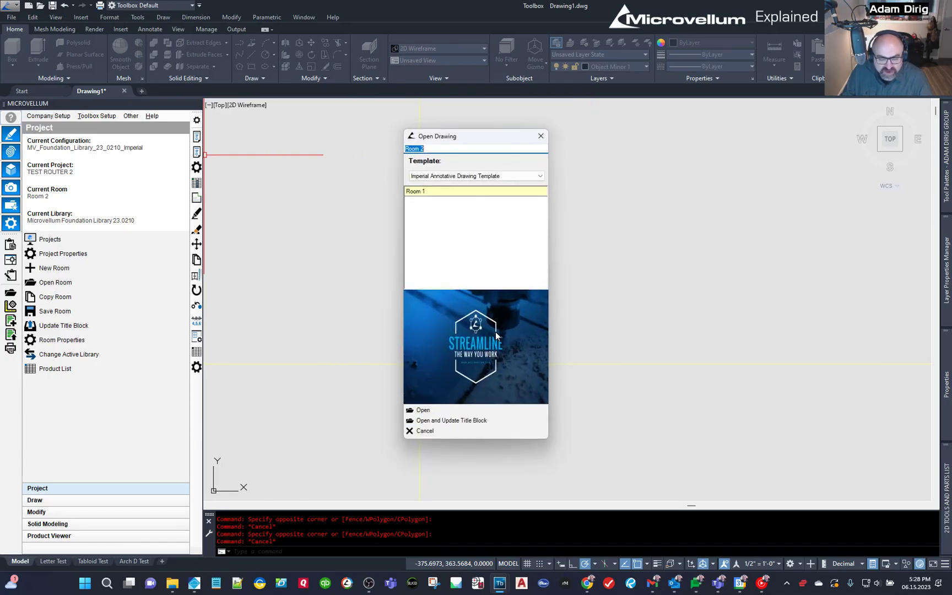
pyautogui.click(436, 409)
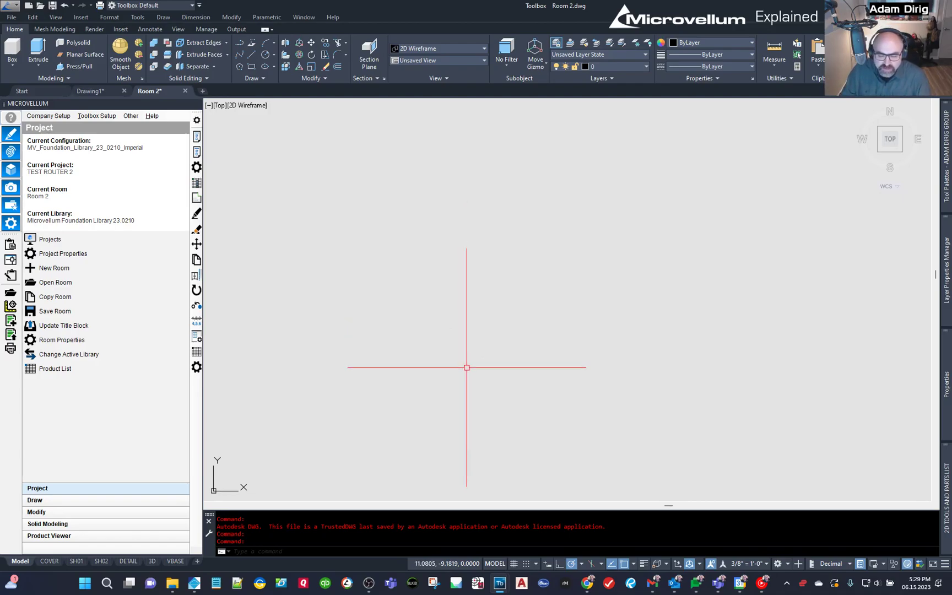
# Draw a 12 by 12 square with the RECTANG Dimensions option
pyautogui.click(454, 316)
pyautogui.press('Escape')
pyautogui.press('Escape')
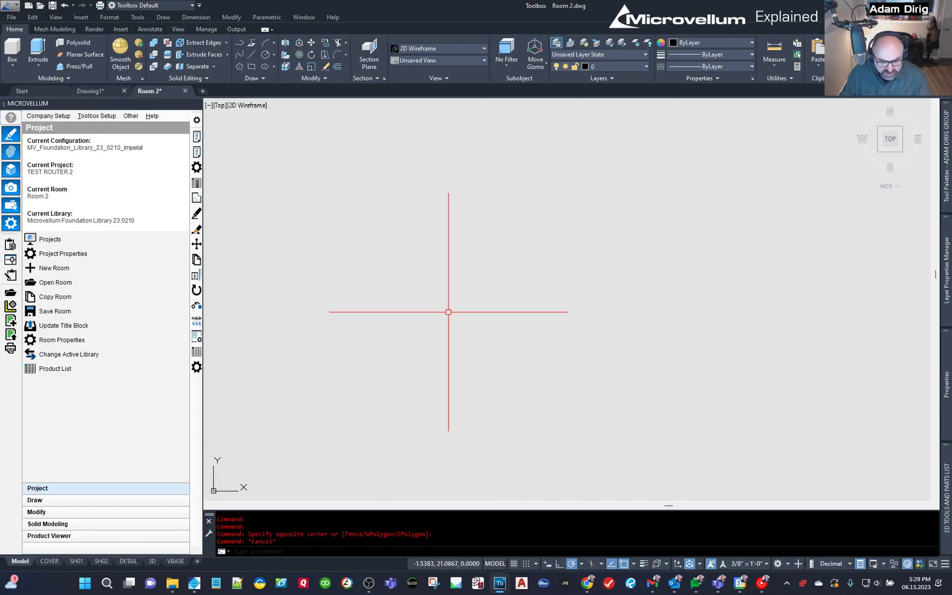
pyautogui.write('rec')
pyautogui.press('Return')
pyautogui.click(461, 319)
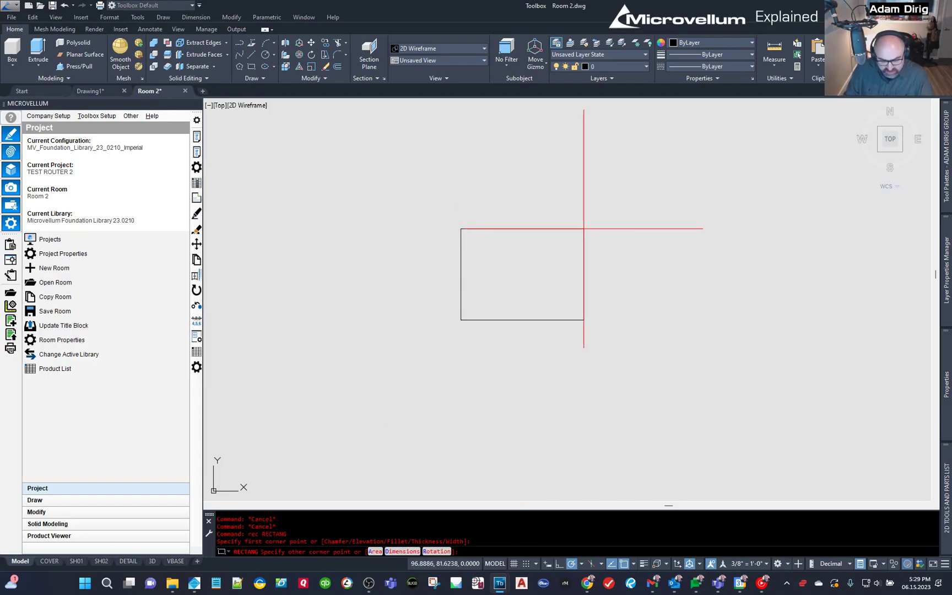
pyautogui.write('d')
pyautogui.press('Return')
pyautogui.write('12')
pyautogui.press('Return')
pyautogui.write('12')
pyautogui.press('Return')
pyautogui.click(584, 228)
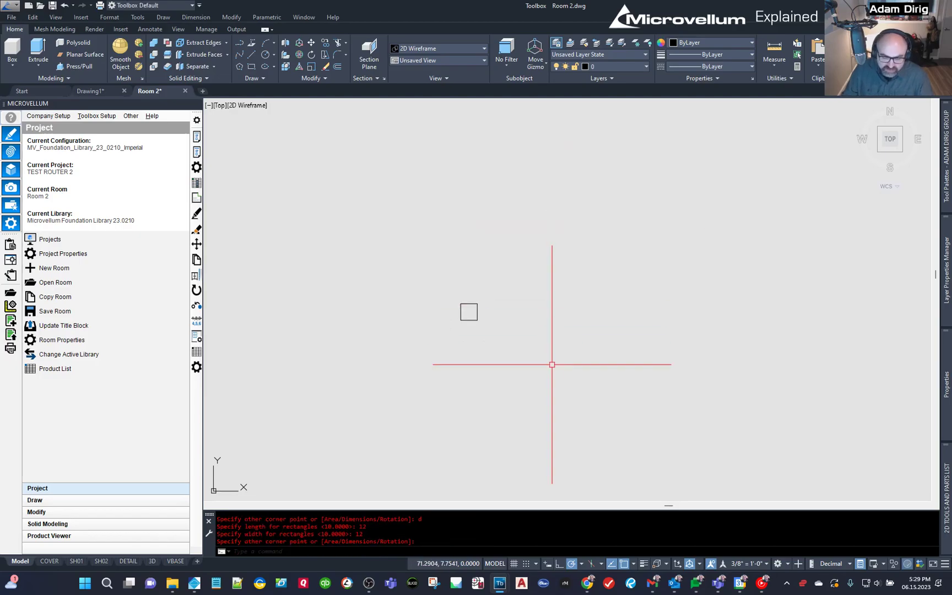
# Orbit the view to see the square in 3D
pyautogui.click(540, 330)
pyautogui.press('Escape')
pyautogui.write('orbit')
pyautogui.press('Return')
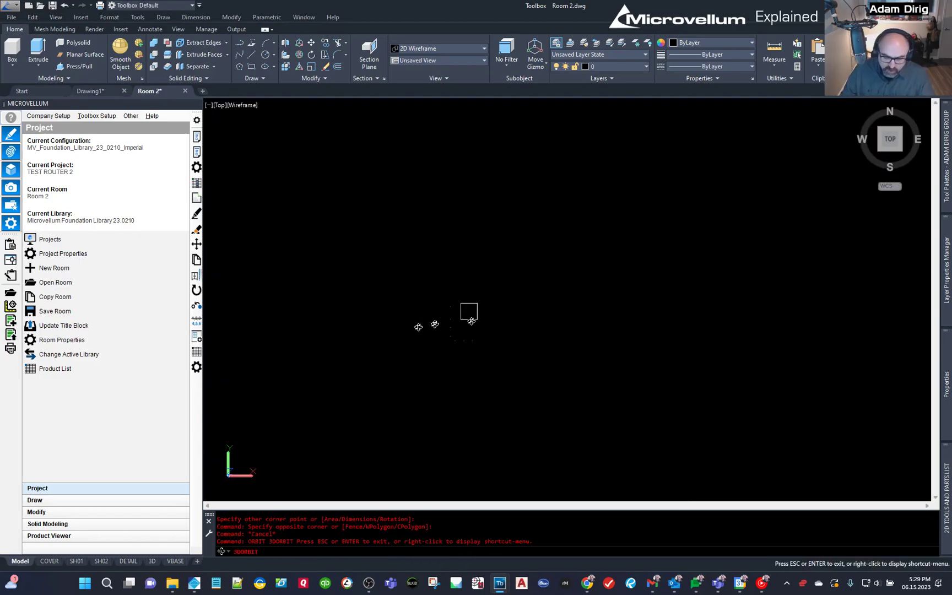
pyautogui.moveTo(471, 321); pyautogui.dragTo(587, 208)
pyautogui.press('Escape')
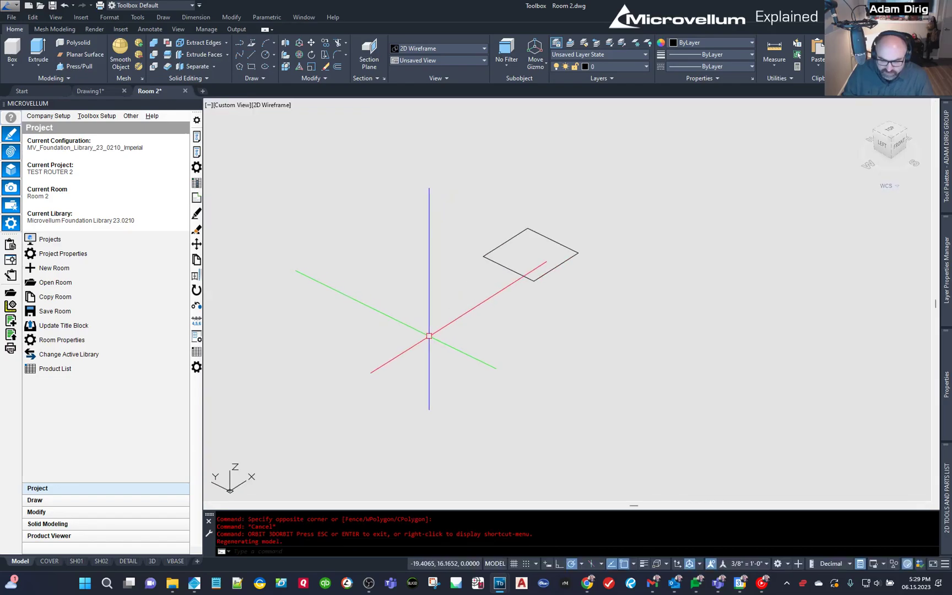
pyautogui.scroll(6, 529, 259)
pyautogui.click(521, 297)
pyautogui.press('Escape')
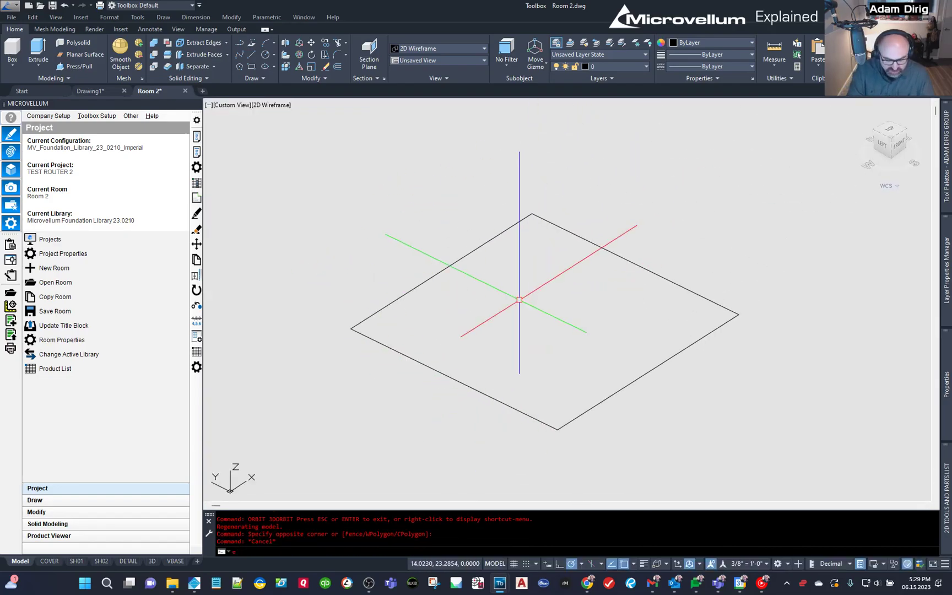
# Extrude the square to a height of .75
pyautogui.write('extrude')
pyautogui.press('Return')
pyautogui.click(519, 299)
pyautogui.click(446, 219)
pyautogui.press('Return')
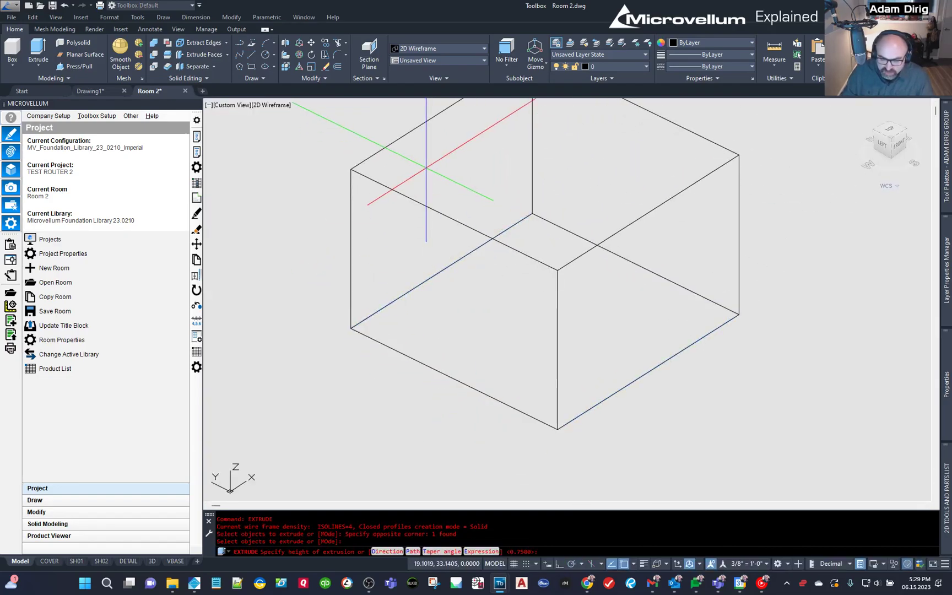
pyautogui.write('.75')
pyautogui.press('Return')
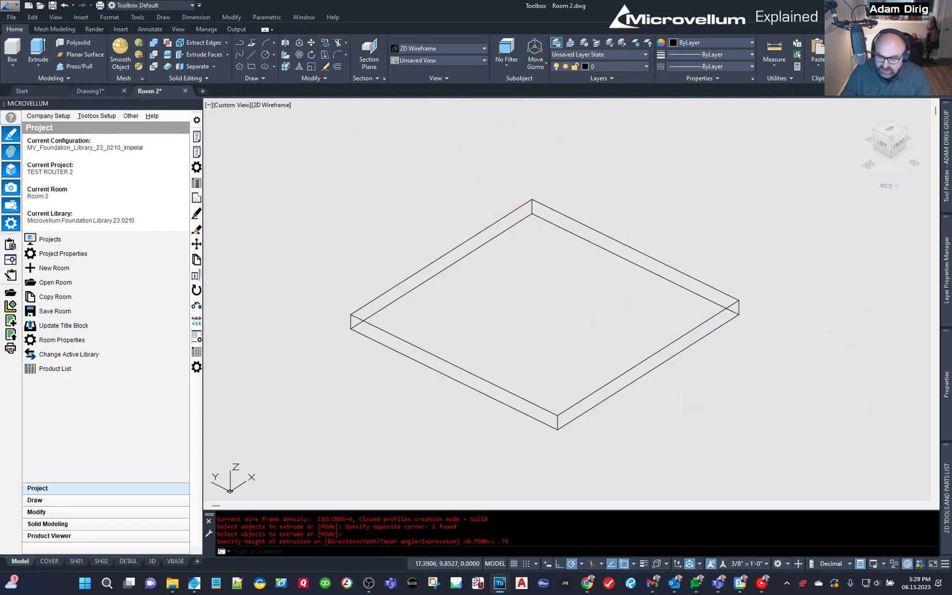
pyautogui.click(815, 292)
pyautogui.press('Escape')
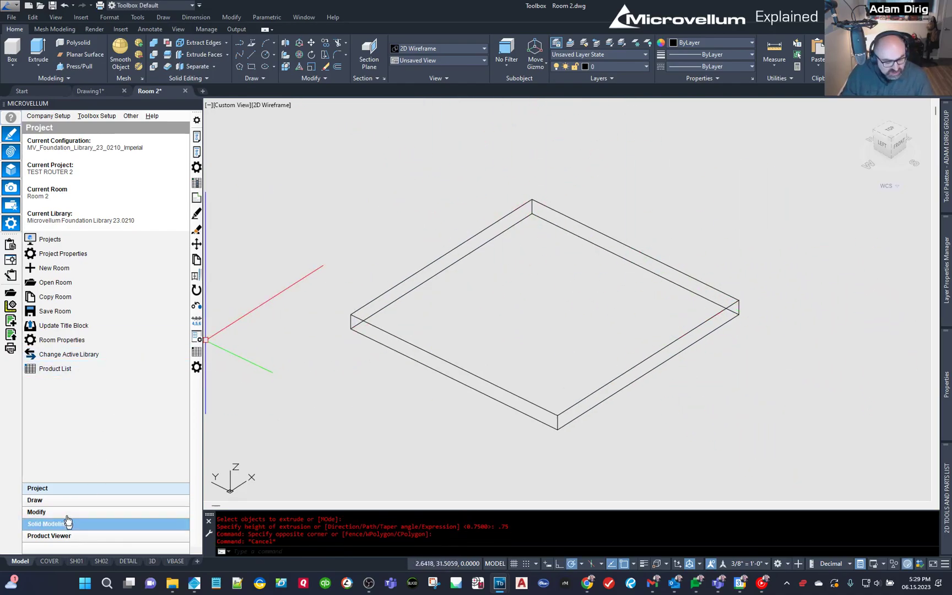
# Analyse the slab as a solid with MDF 0.75in material and place the resulting product
pyautogui.click(67, 523)
pyautogui.click(65, 185)
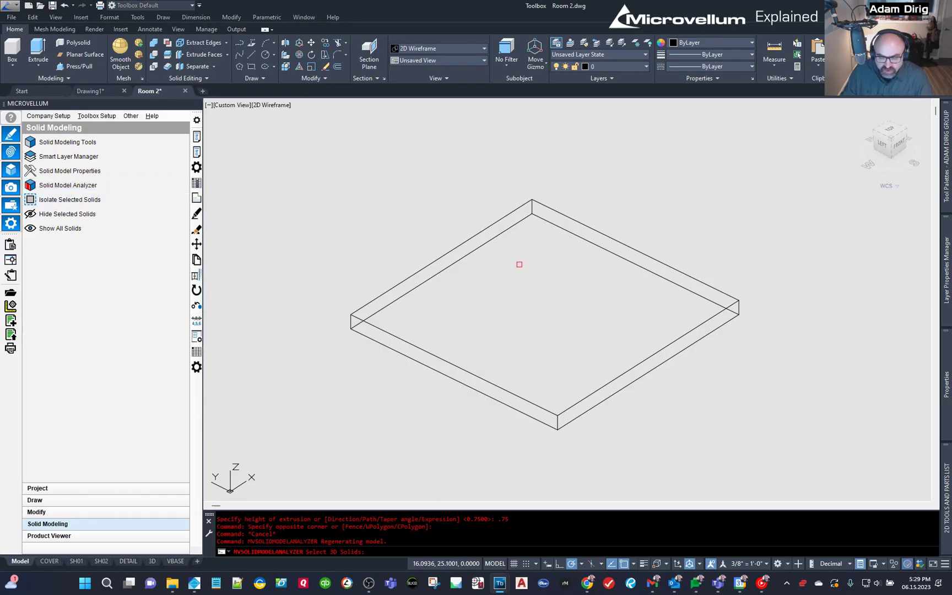
pyautogui.click(519, 265)
pyautogui.click(457, 207)
pyautogui.press('Return')
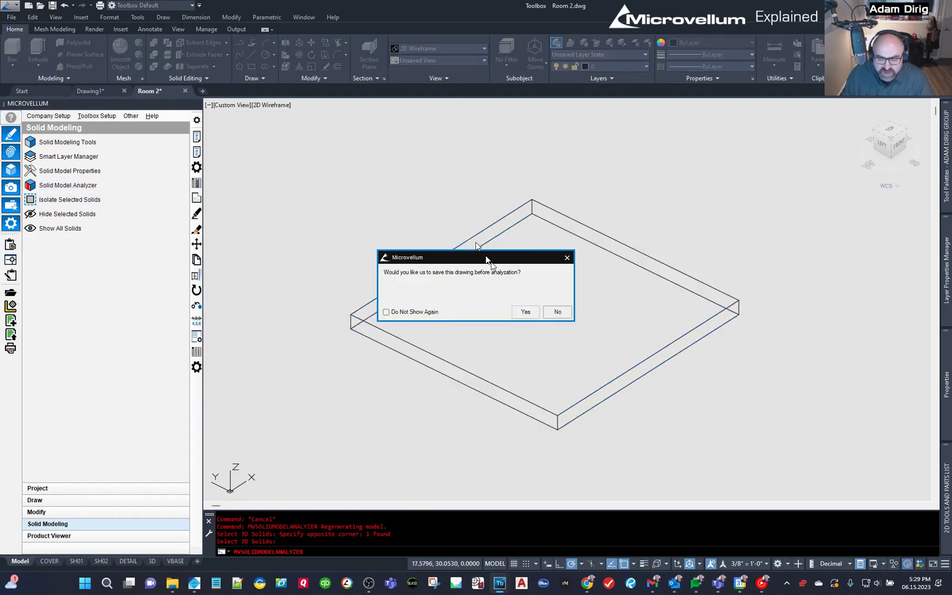
pyautogui.click(526, 312)
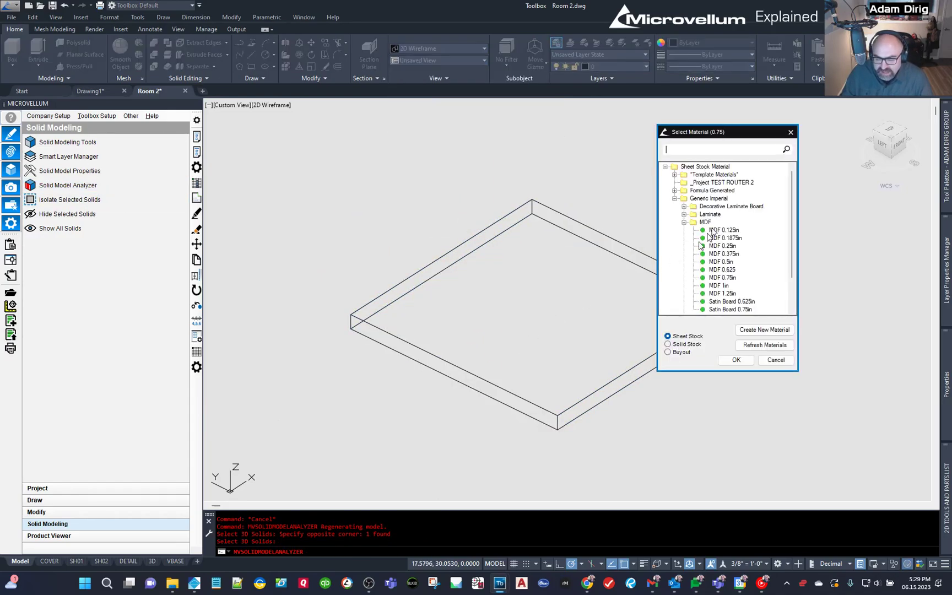
pyautogui.doubleClick(723, 277)
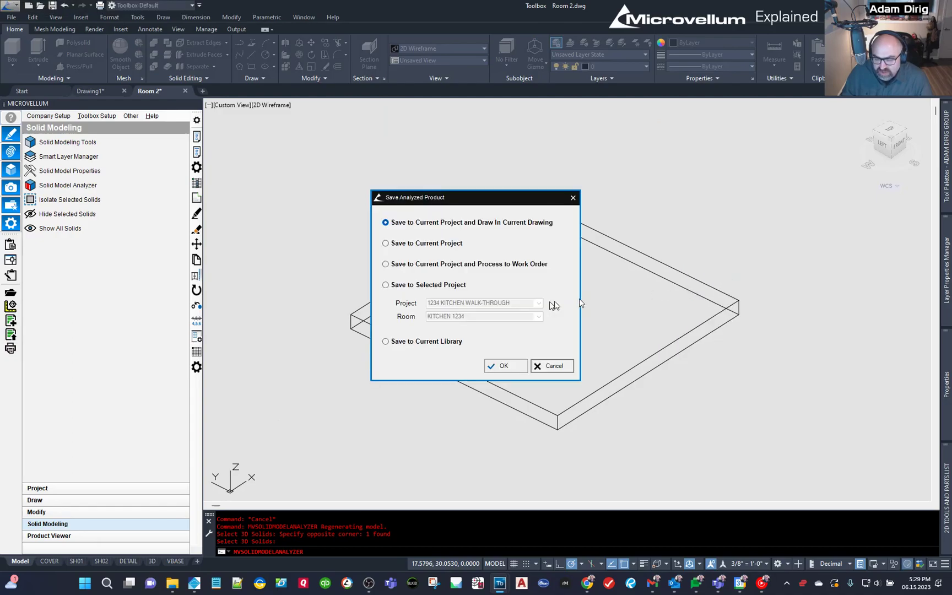
pyautogui.click(502, 366)
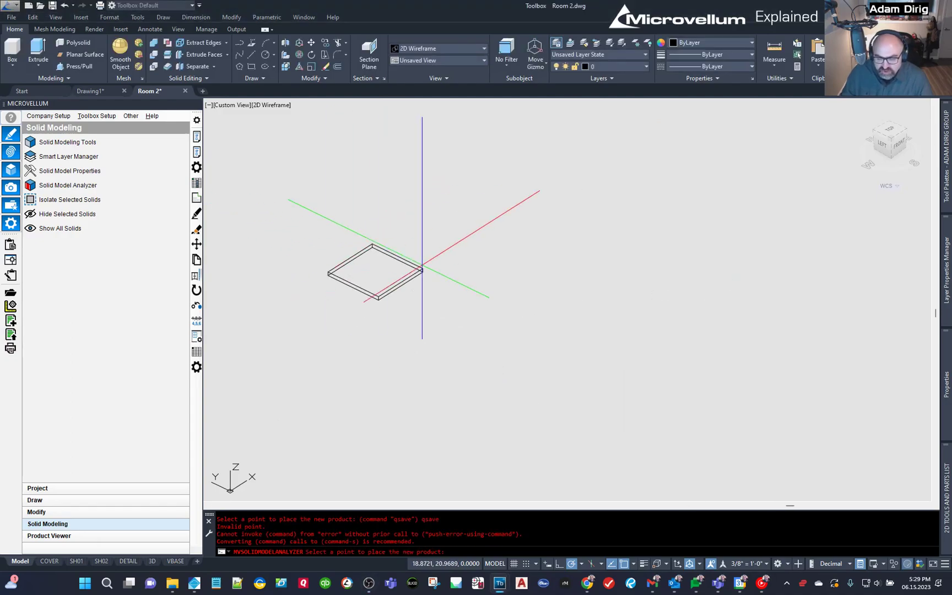
pyautogui.click(653, 255)
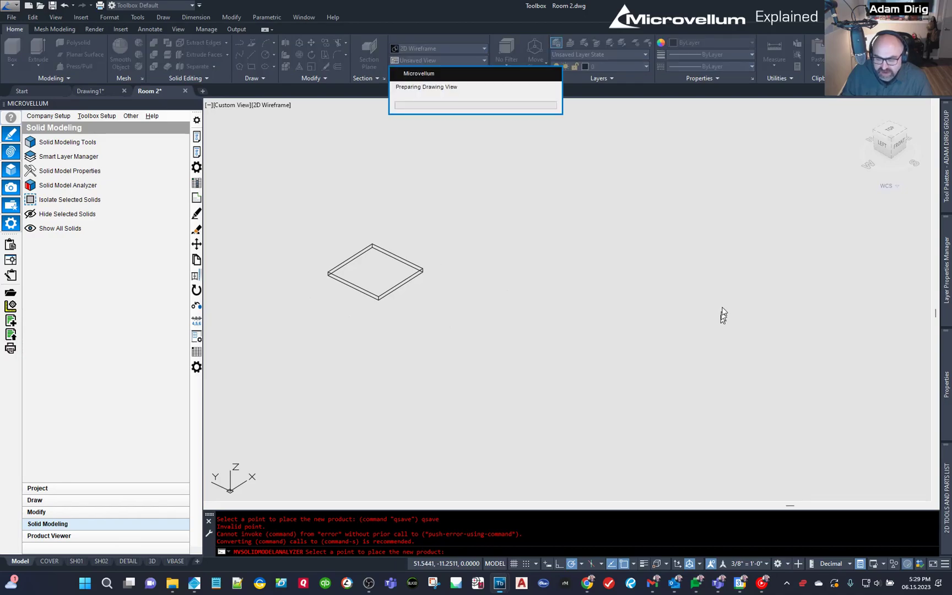
# Centre the slab in view and open the test part in a 2D edit drawing
pyautogui.scroll(5, 737, 248)
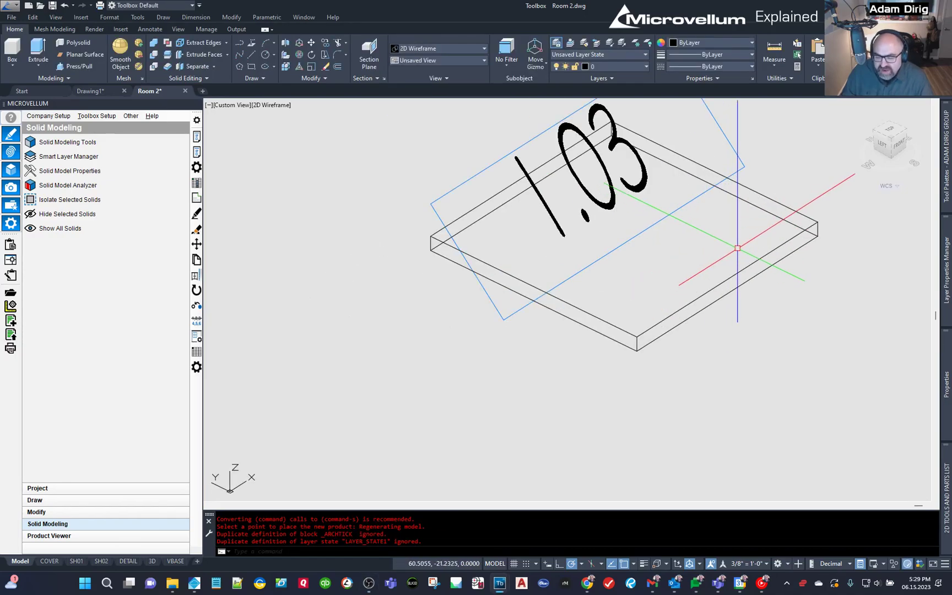
pyautogui.moveTo(737, 248); pyautogui.dragTo(572, 322, button='middle')
pyautogui.scroll(-3, 572, 321)
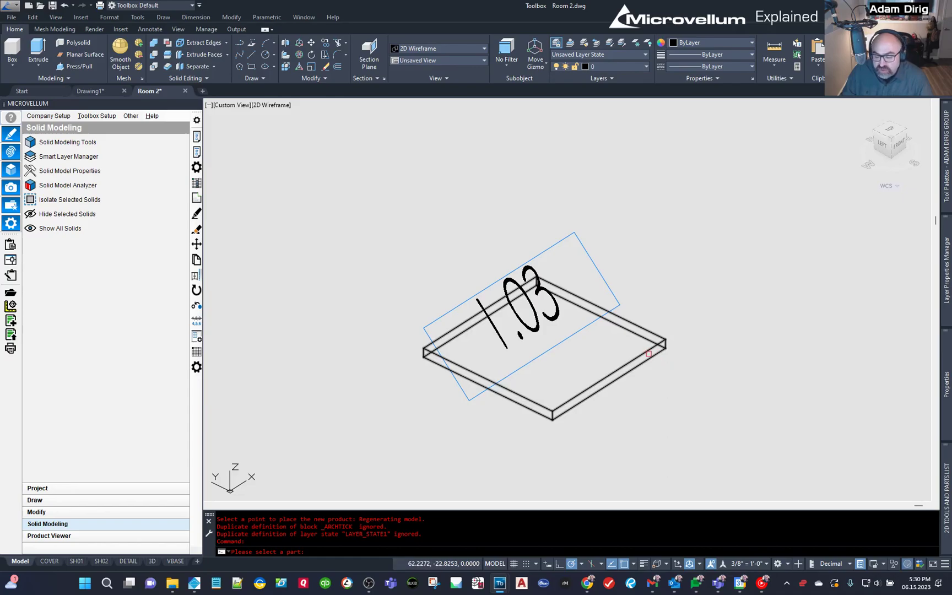
pyautogui.click(645, 351)
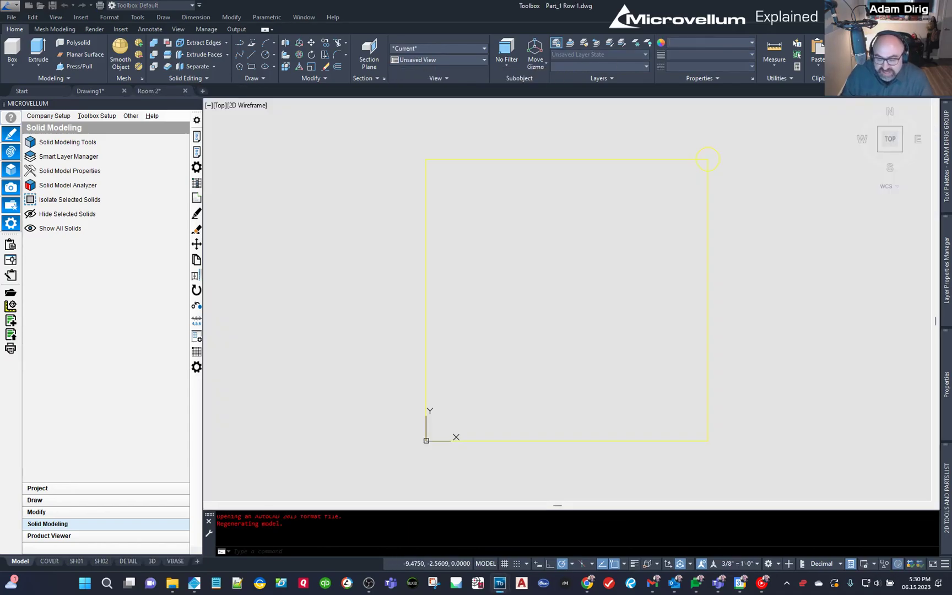
# Draw a horizontal line across the part between its left and right edge midpoints
pyautogui.press('Escape')
pyautogui.press('Escape')
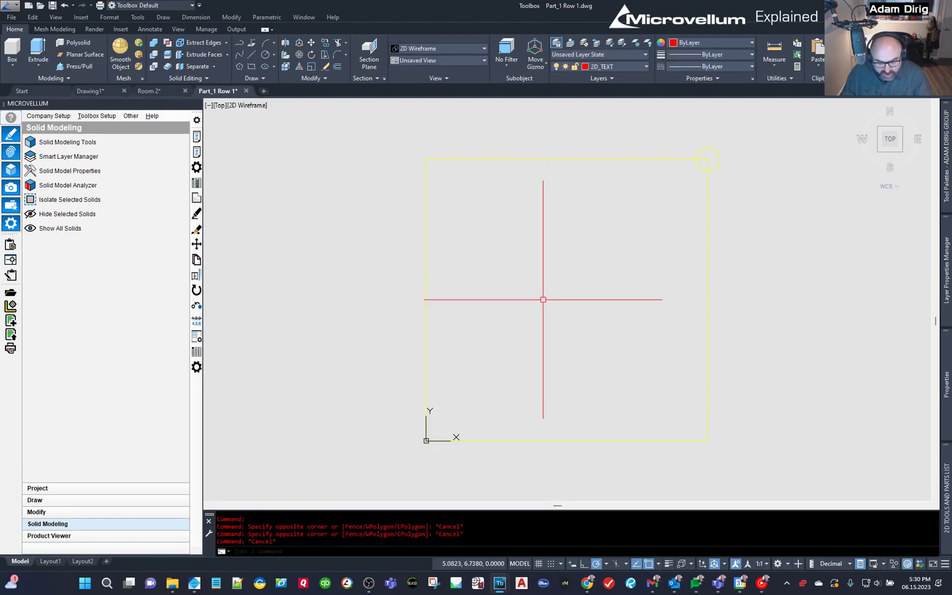
pyautogui.write('l')
pyautogui.press('Return')
pyautogui.click(425, 289)
pyautogui.press('Escape')
pyautogui.press('Return')
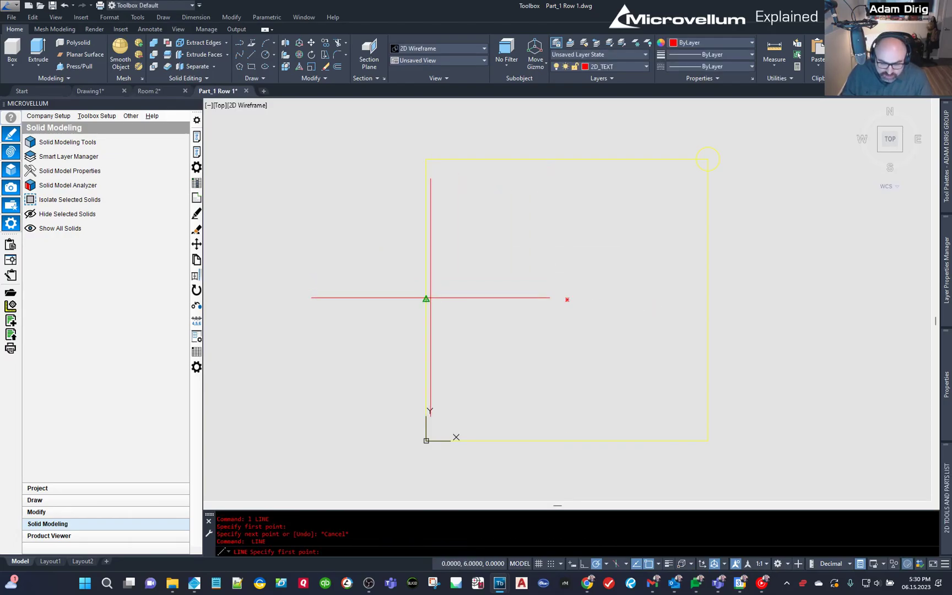
pyautogui.click(426, 299)
pyautogui.click(708, 299)
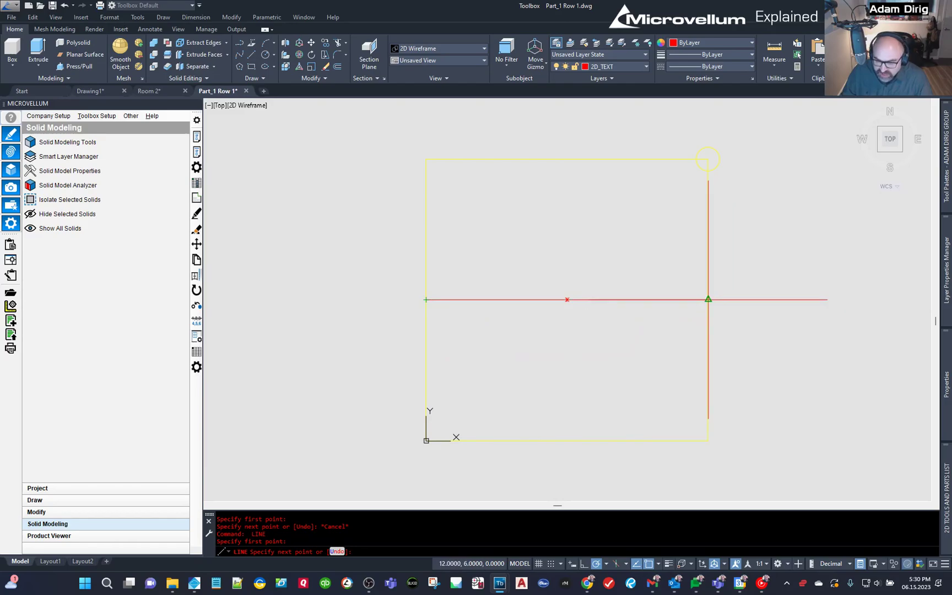
pyautogui.press('Escape')
# Add a vertical line between top and bottom midpoints and a top-left to bottom-right diagonal
pyautogui.press('Return')
pyautogui.click(567, 440)
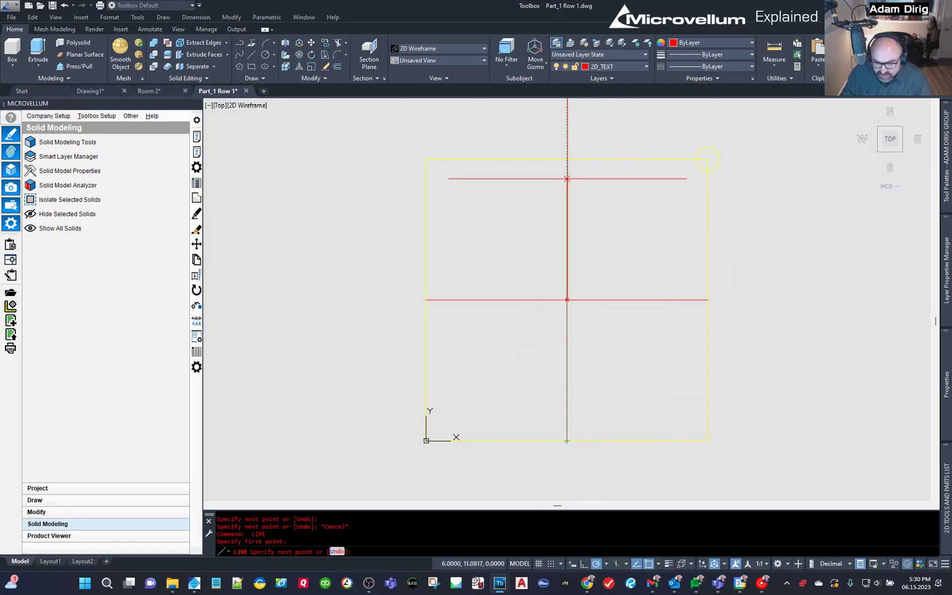
pyautogui.click(567, 159)
pyautogui.press('Escape')
pyautogui.press('Return')
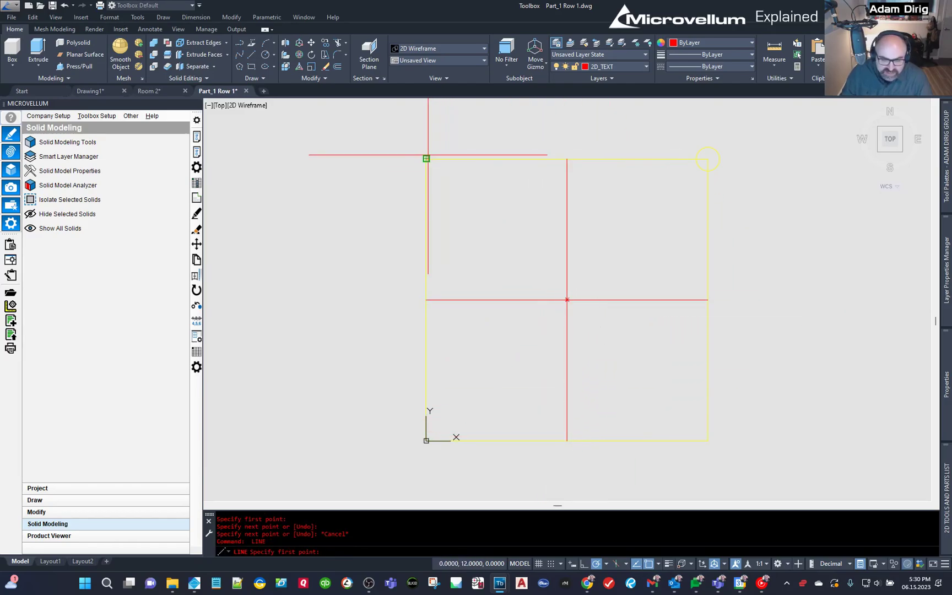
pyautogui.click(426, 159)
pyautogui.click(708, 441)
pyautogui.press('Escape')
pyautogui.click(753, 333)
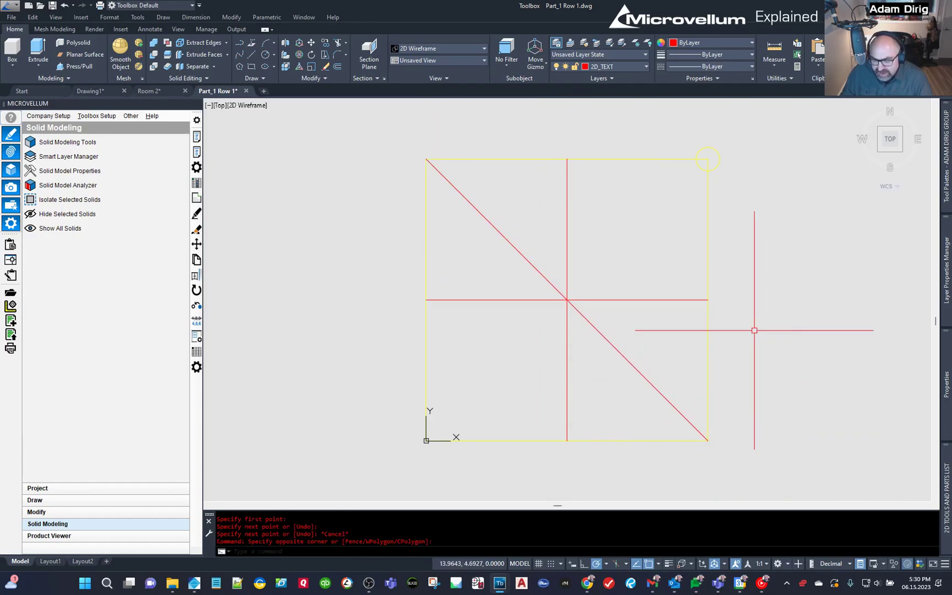
pyautogui.press('Escape')
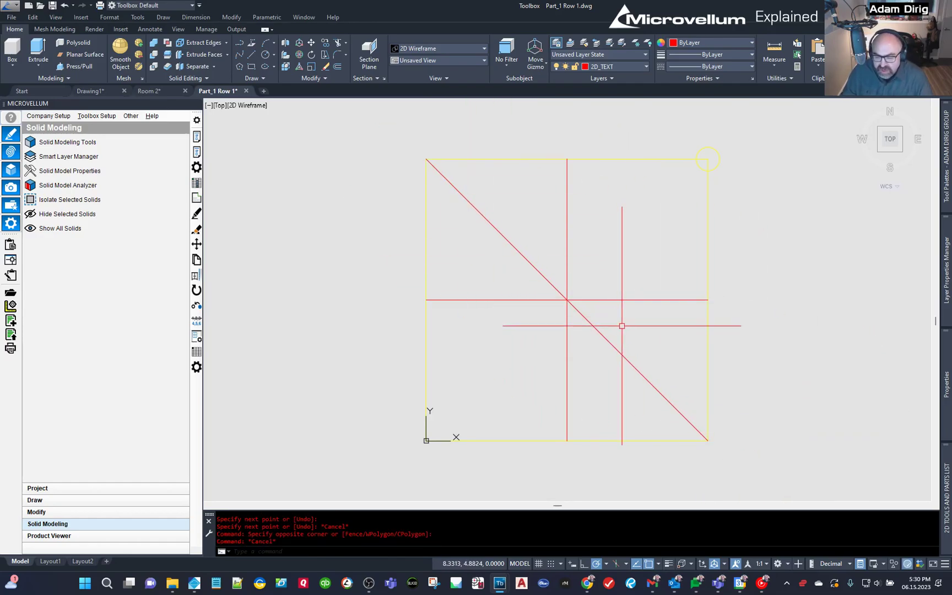
pyautogui.moveTo(949, 511)
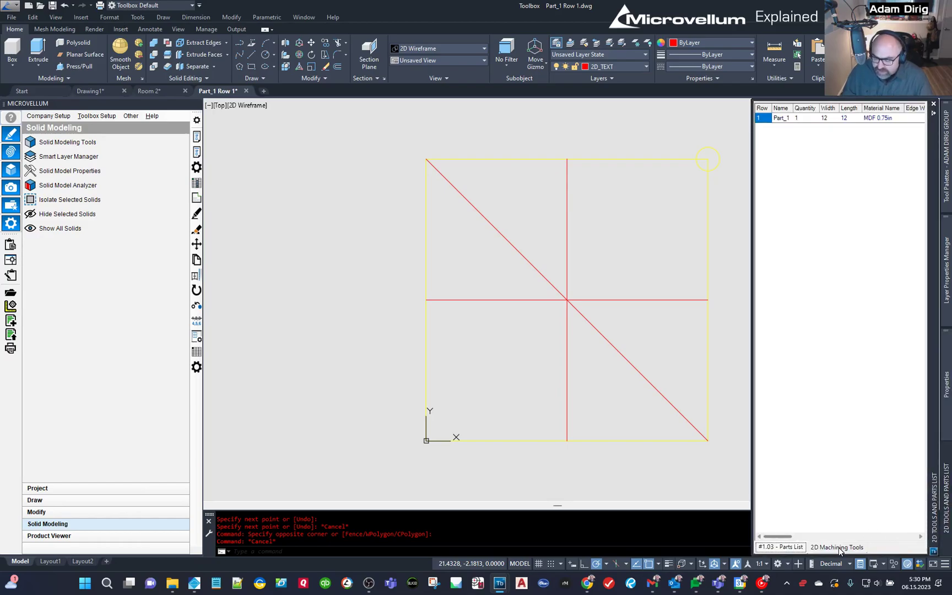
# Apply Tool 136 at .625 depth to the three drawn lines via Pick Existing Entities
pyautogui.click(837, 547)
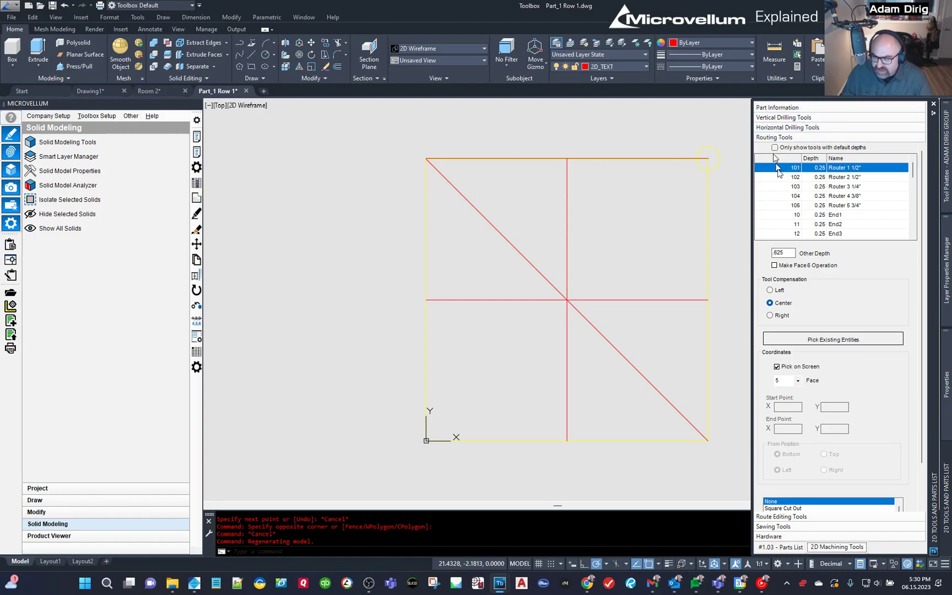
pyautogui.moveTo(912, 171); pyautogui.dragTo(912, 236)
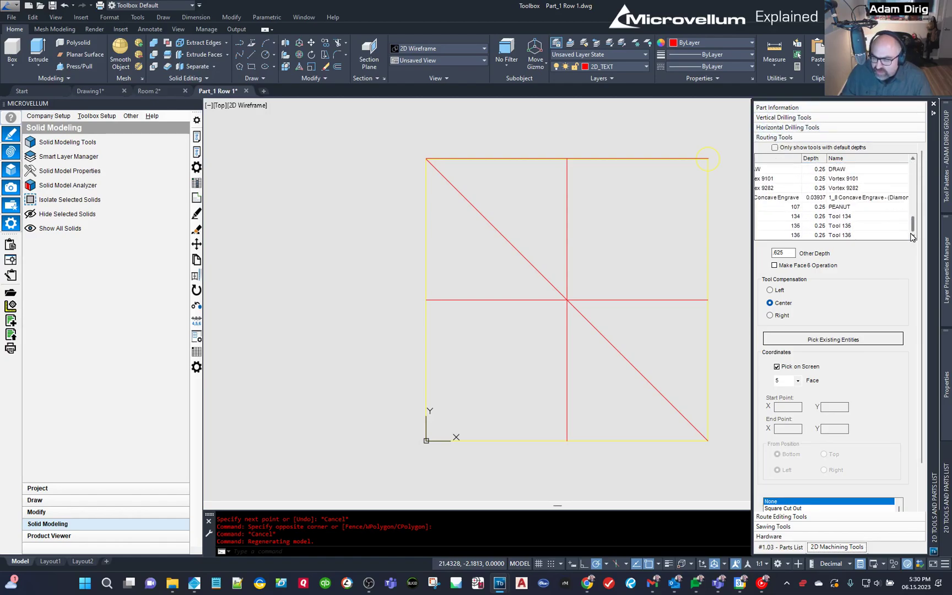
pyautogui.click(834, 236)
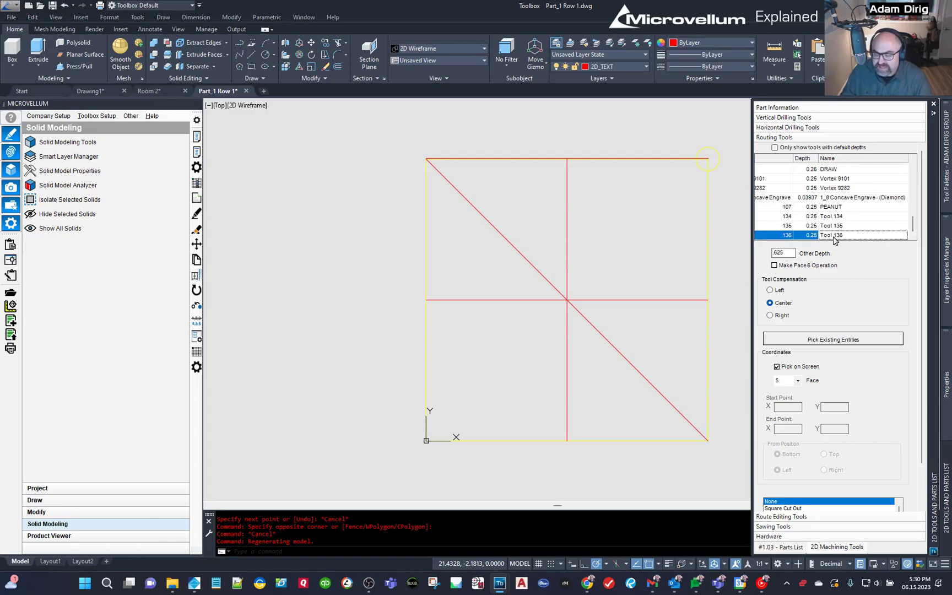
pyautogui.click(787, 251)
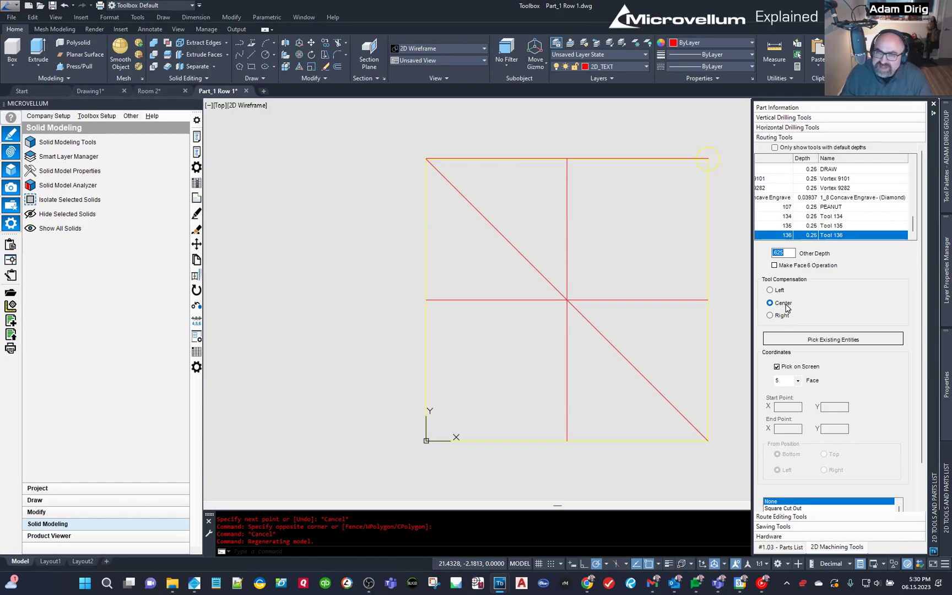
pyautogui.click(786, 341)
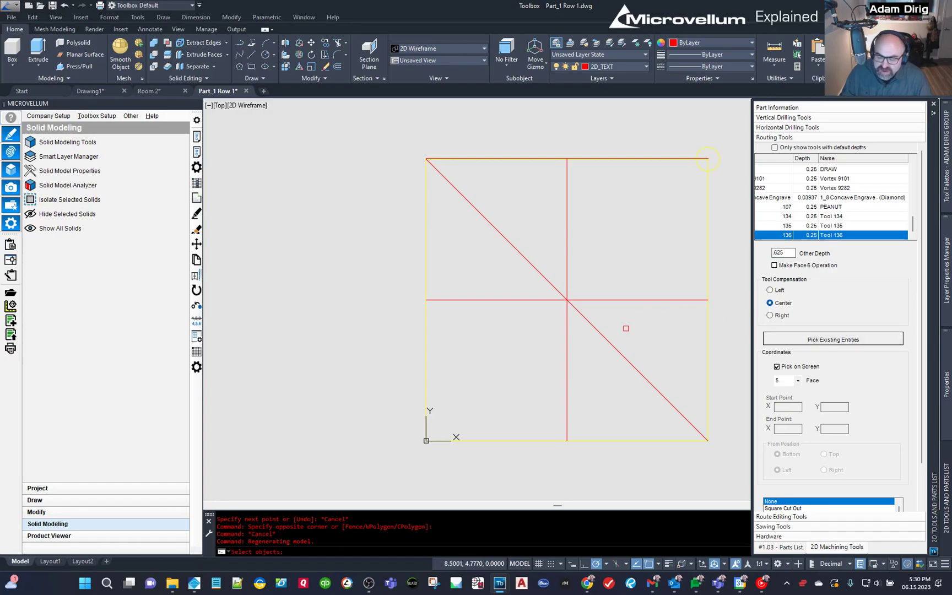
pyautogui.click(626, 326)
pyautogui.click(500, 257)
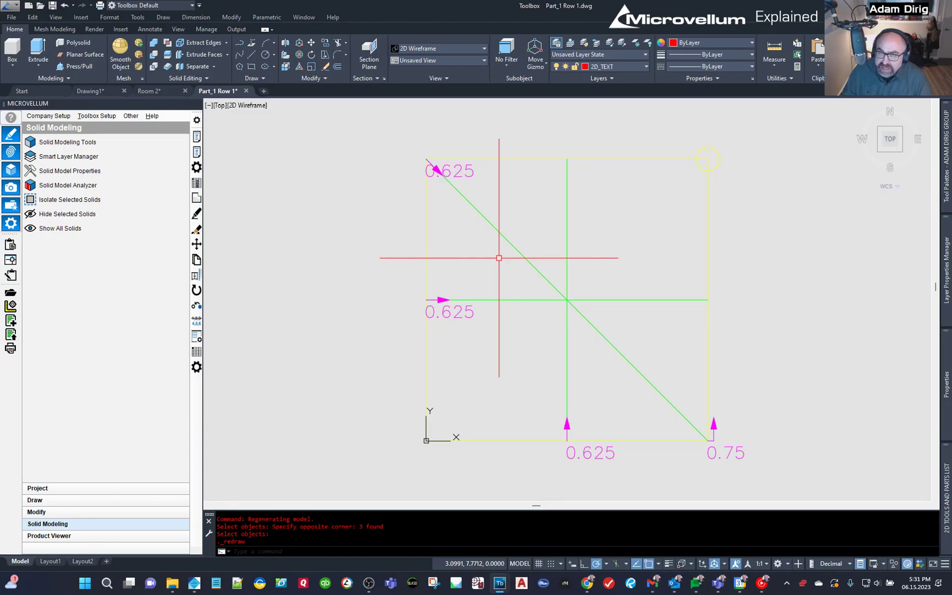
# Update Part_1 and redraw it so panel 1.03 shows the three Tool 136 grooves
pyautogui.moveTo(943, 479)
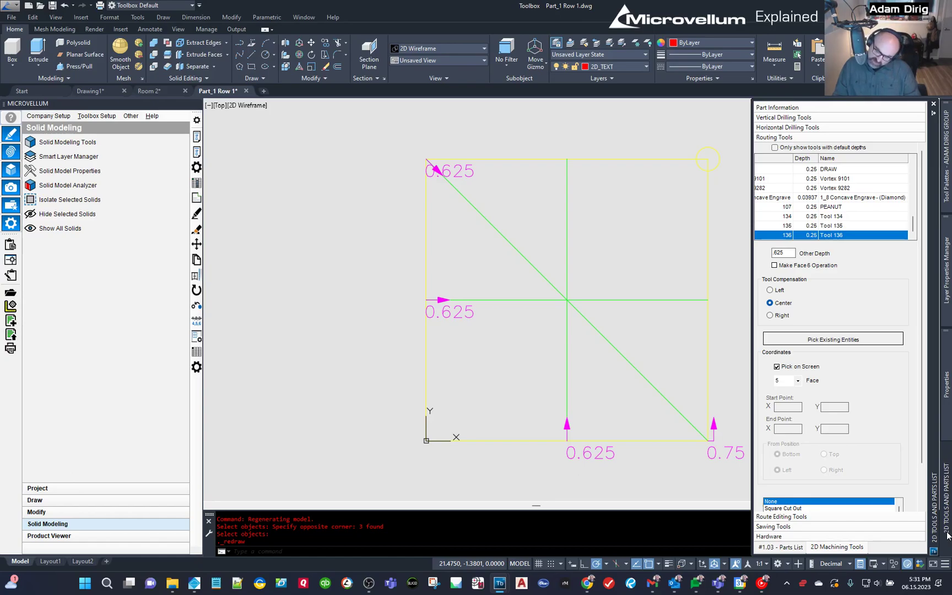
pyautogui.click(782, 547)
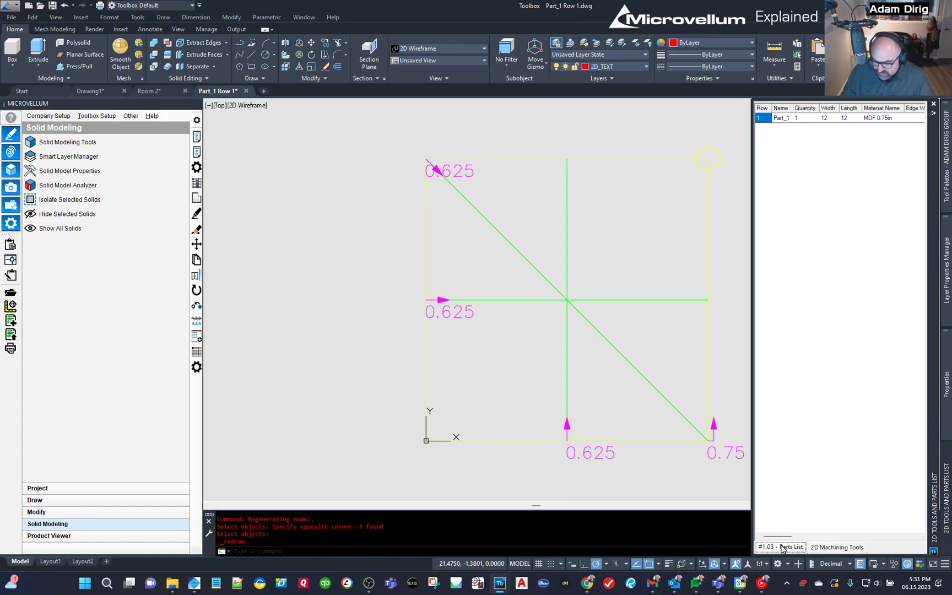
pyautogui.rightClick(799, 175)
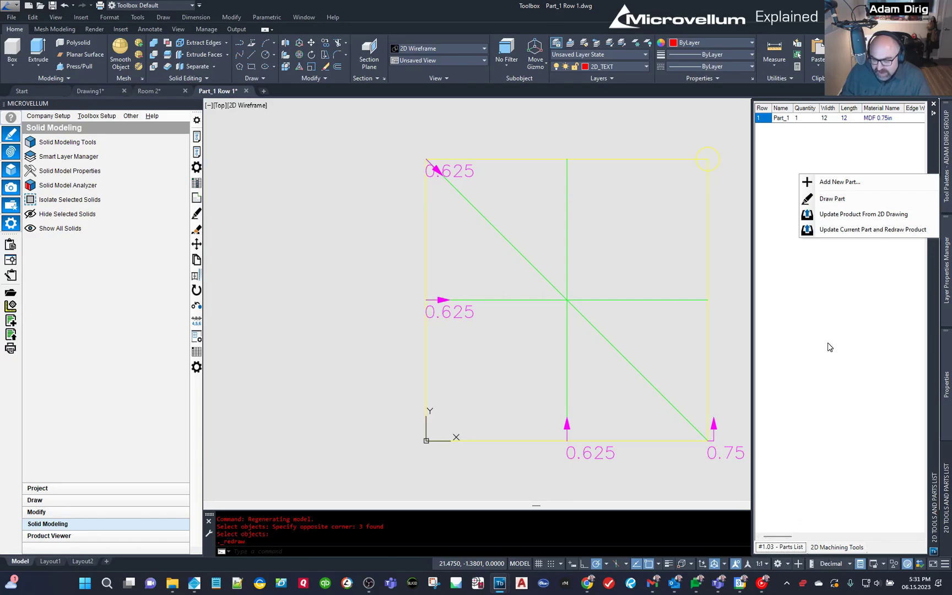
pyautogui.rightClick(812, 325)
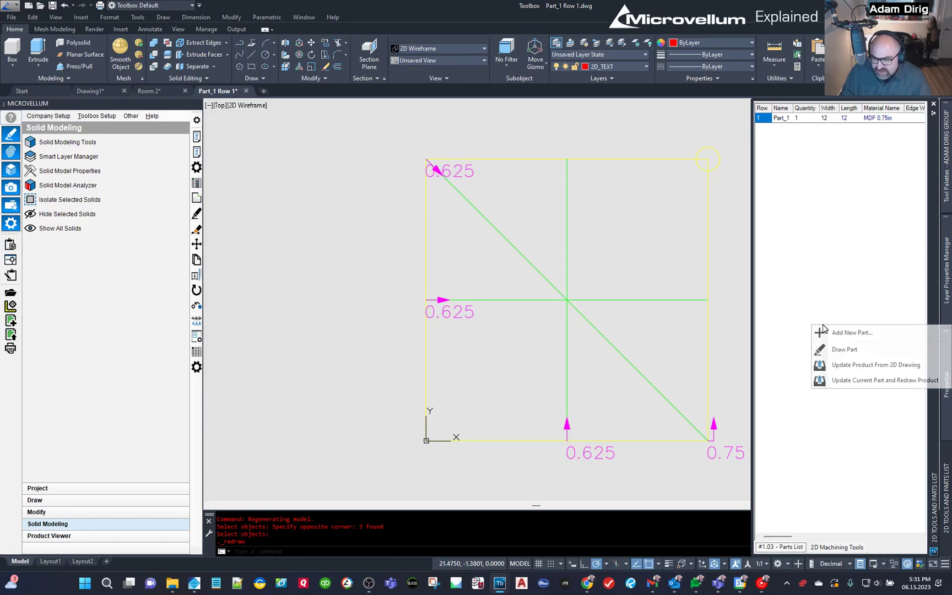
pyautogui.click(862, 385)
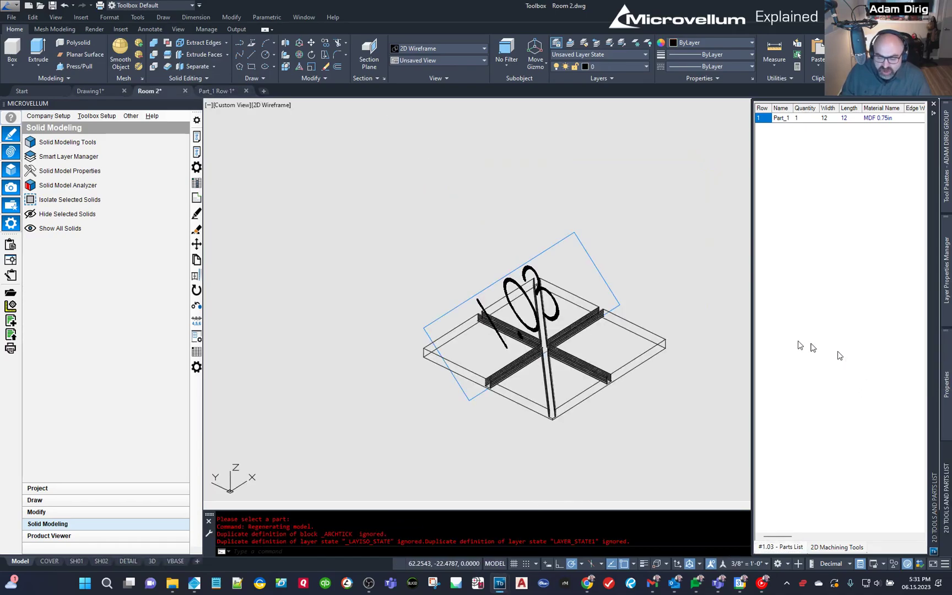
# Zoom around Room 2 to inspect panel 1.03's grooves and their scalloped Tool 136 ends
pyautogui.scroll(6, 615, 393)
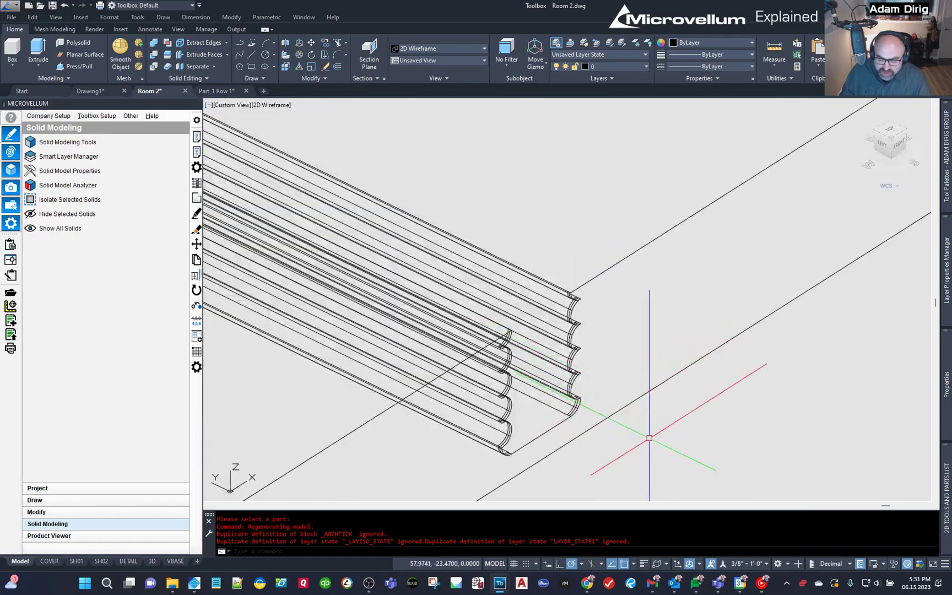
pyautogui.scroll(-4, 649, 438)
pyautogui.scroll(5, 601, 238)
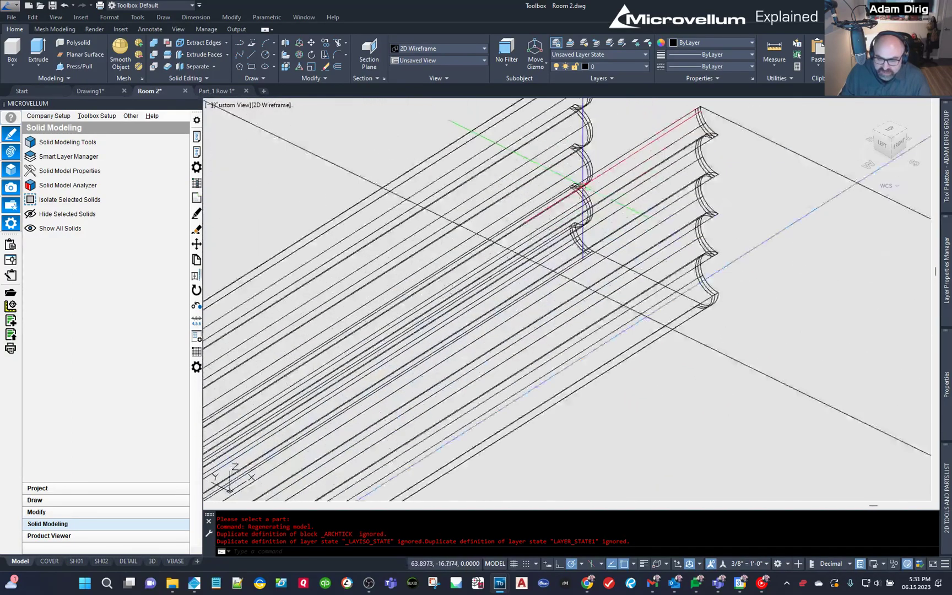
pyautogui.scroll(-5, 579, 186)
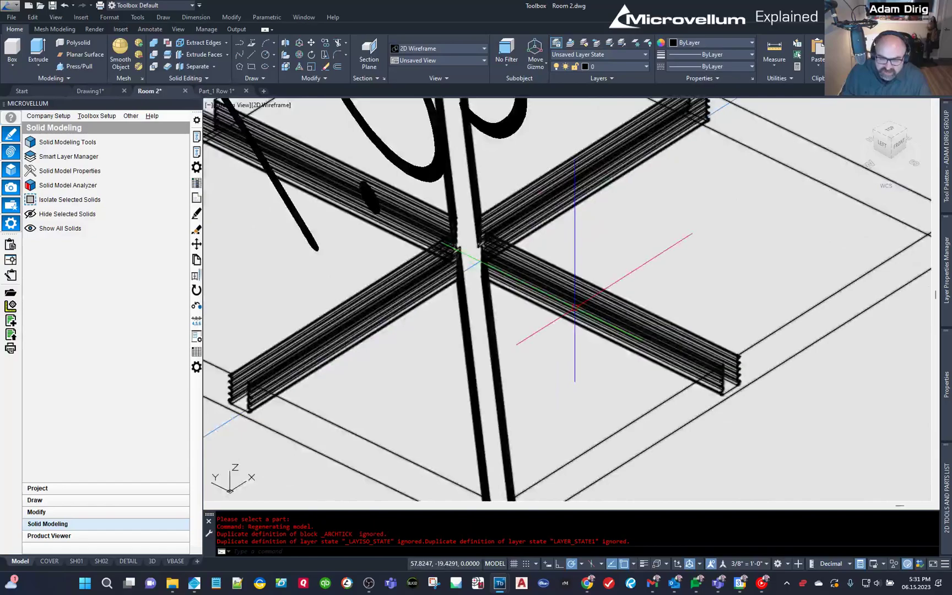
pyautogui.scroll(2, 364, 385)
pyautogui.scroll(4, 398, 316)
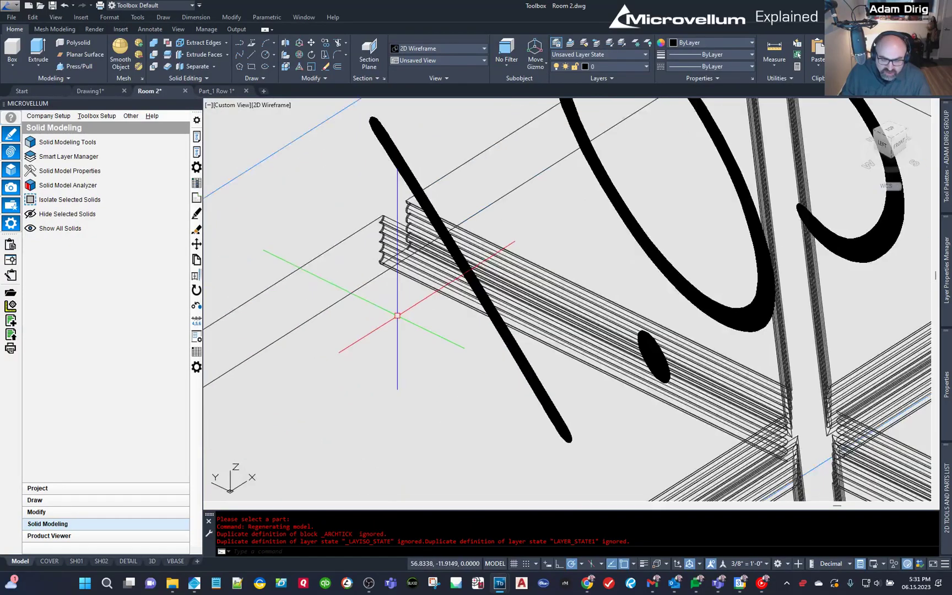
pyautogui.scroll(-4, 398, 315)
pyautogui.click(718, 301)
pyautogui.press('Escape')
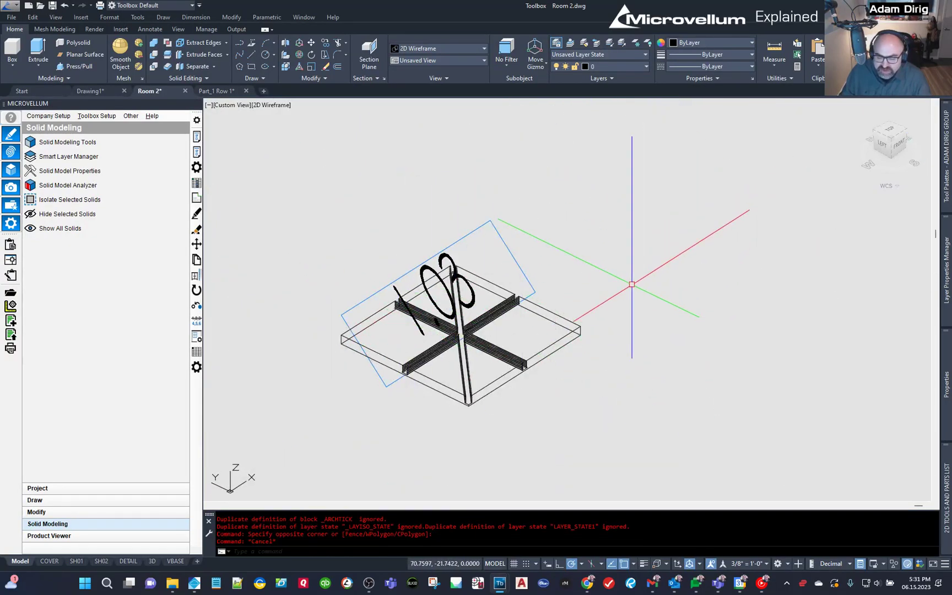
pyautogui.middleClick(708, 293)
pyautogui.middleClick(708, 293)
pyautogui.scroll(4, 633, 334)
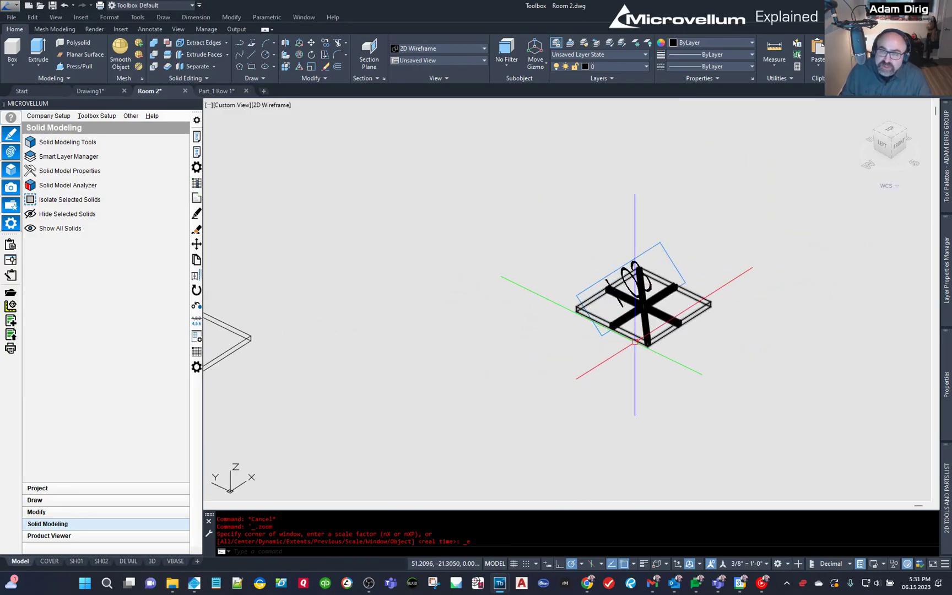
pyautogui.scroll(2, 635, 341)
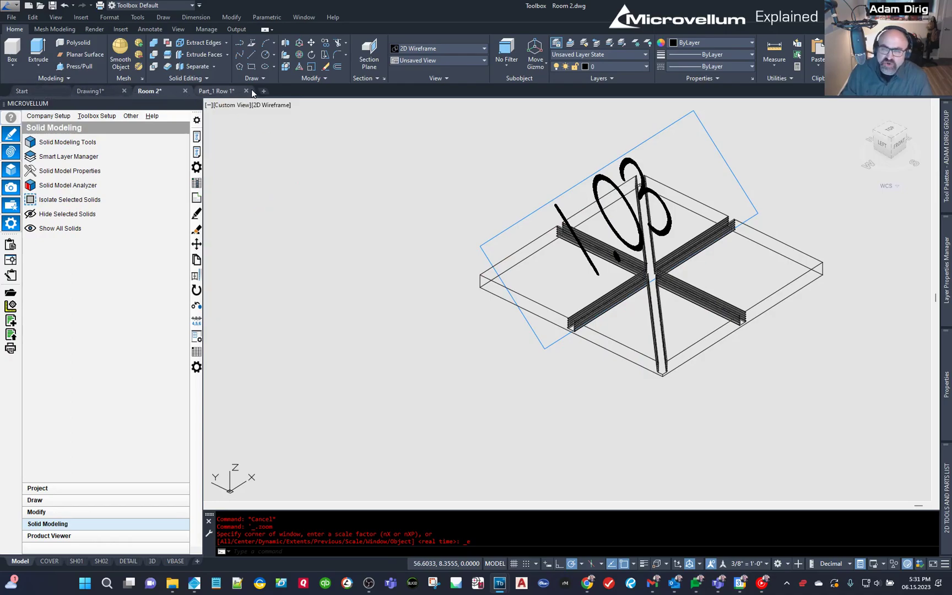
pyautogui.moveTo(251, 89)
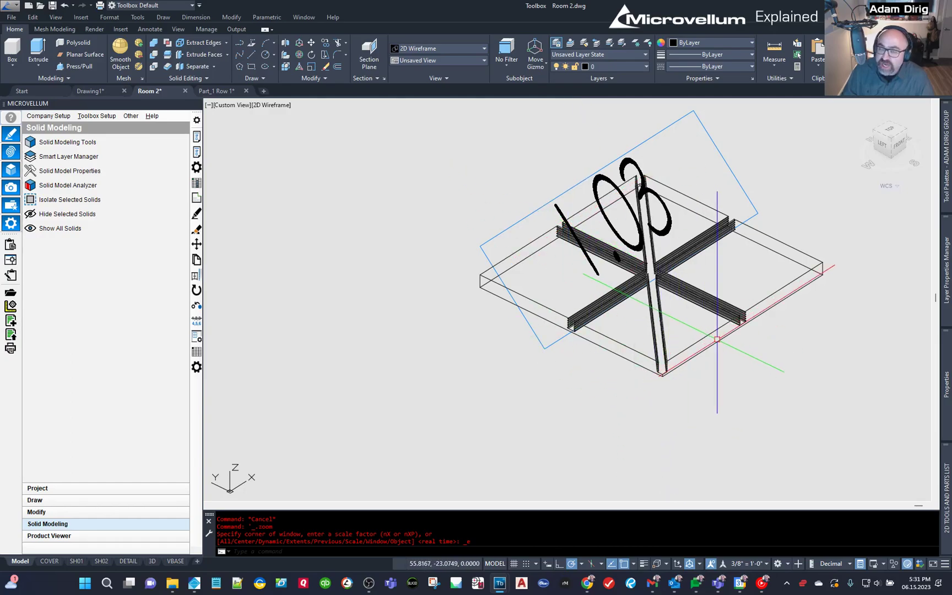
pyautogui.press('Escape')
pyautogui.scroll(5, 717, 338)
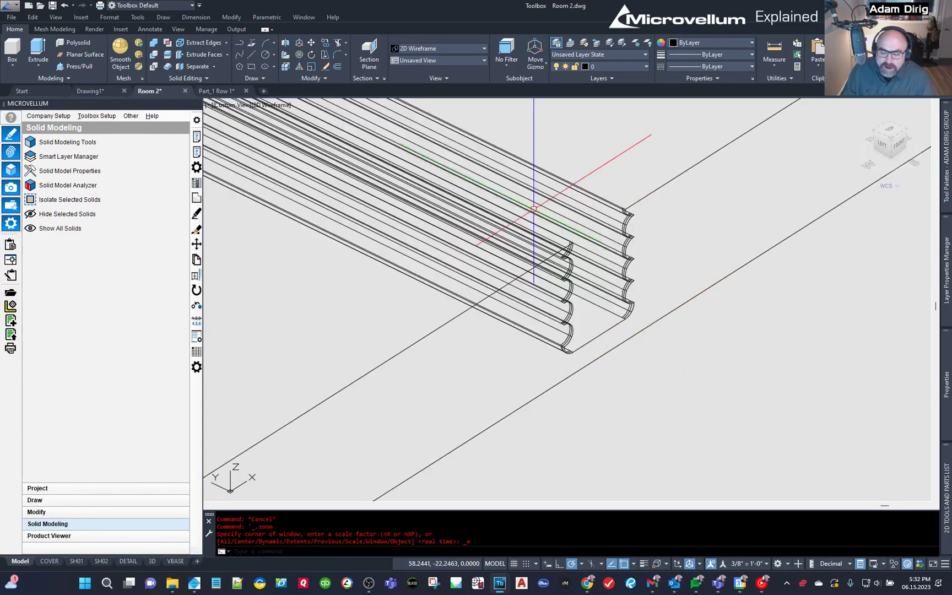
pyautogui.scroll(-5, 628, 325)
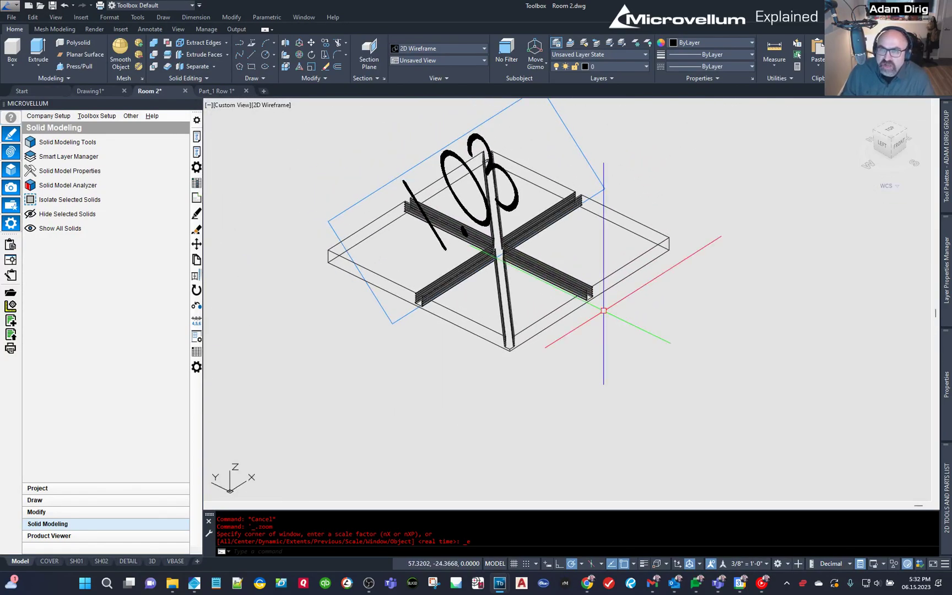
# Open Tool 136.dwg from the Router Bits drawings
pyautogui.click(40, 6)
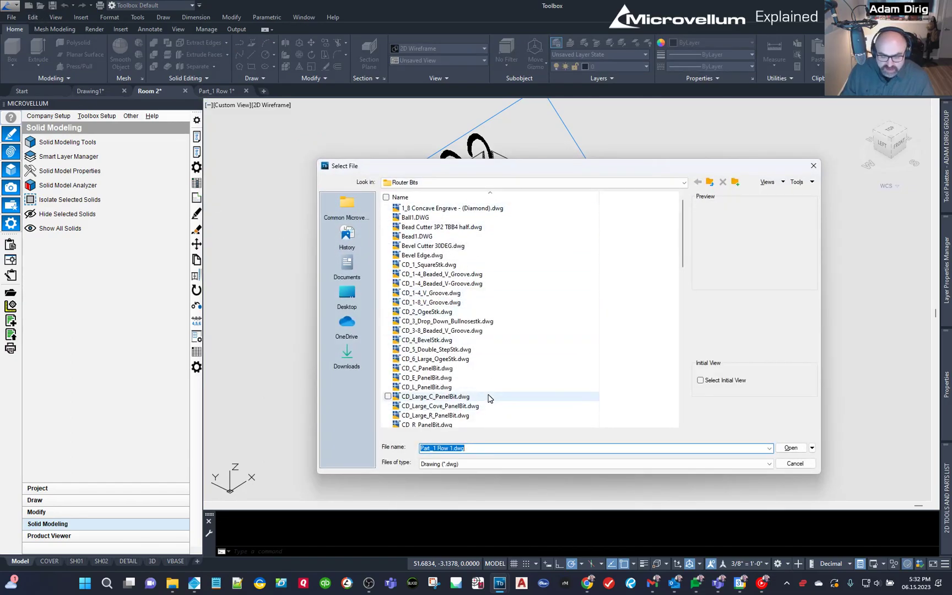
pyautogui.scroll(-15, 485, 395)
pyautogui.scroll(-1, 416, 421)
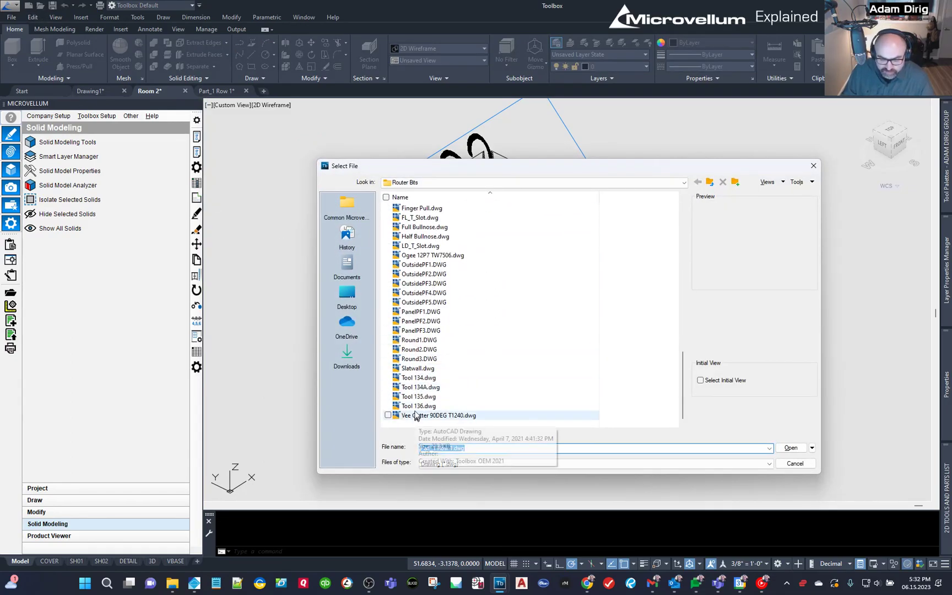
pyautogui.doubleClick(417, 406)
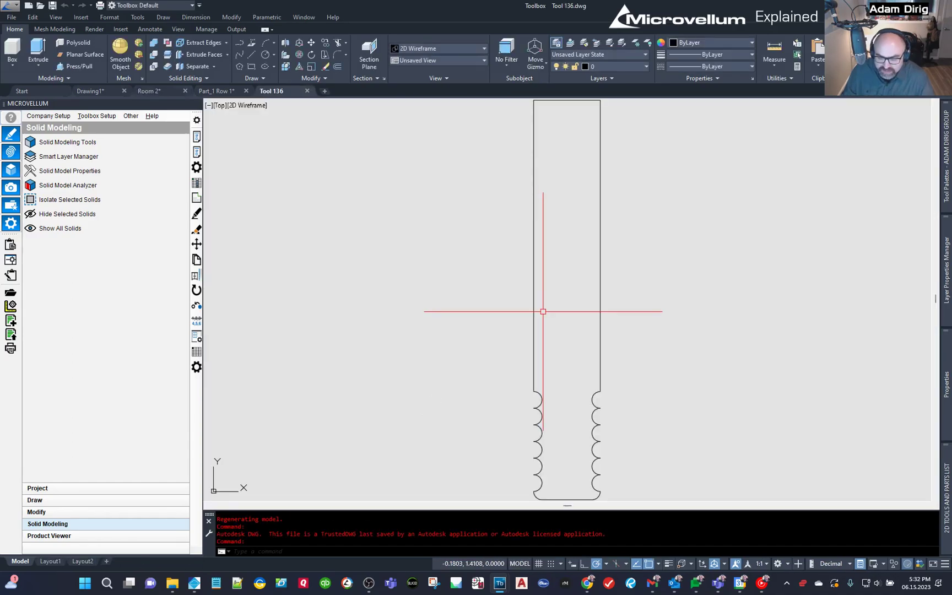
# Use Convert to Line on alternate arcs of the left and right profile sides
pyautogui.moveTo(567, 421); pyautogui.dragTo(555, 382, button='middle')
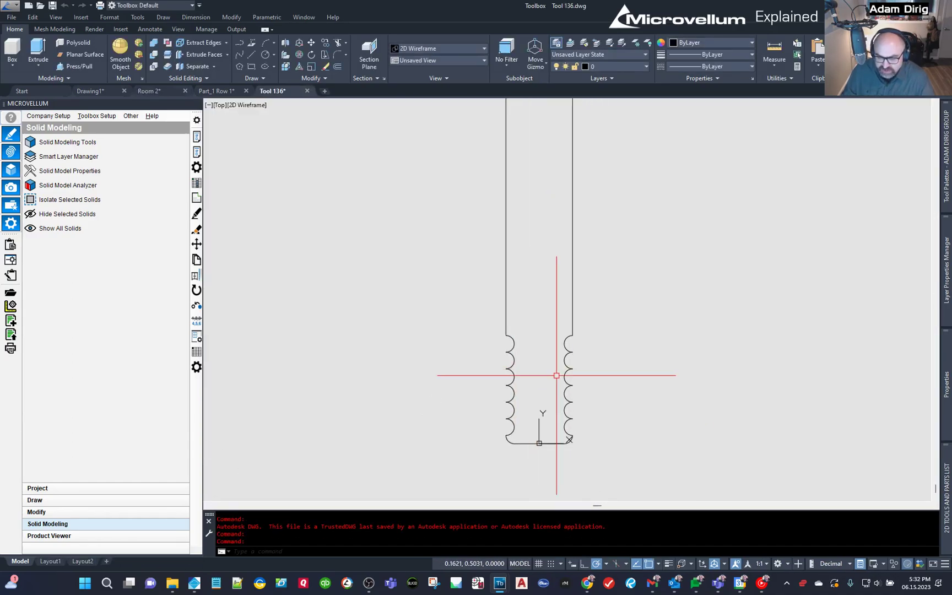
pyautogui.click(571, 372)
pyautogui.press('Escape')
pyautogui.scroll(4, 570, 375)
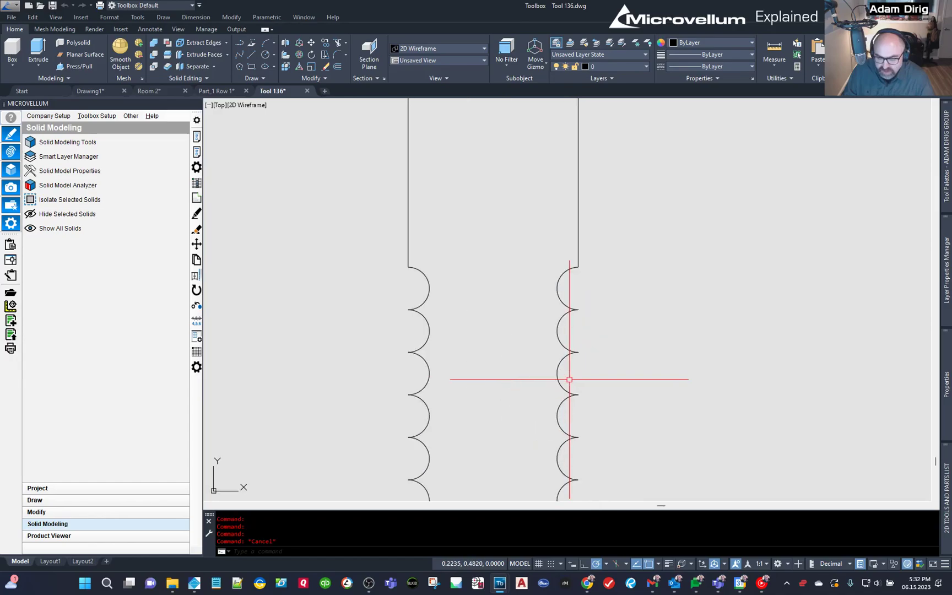
pyautogui.click(556, 391)
pyautogui.press('Escape')
pyautogui.scroll(-3, 524, 344)
pyautogui.scroll(5, 542, 382)
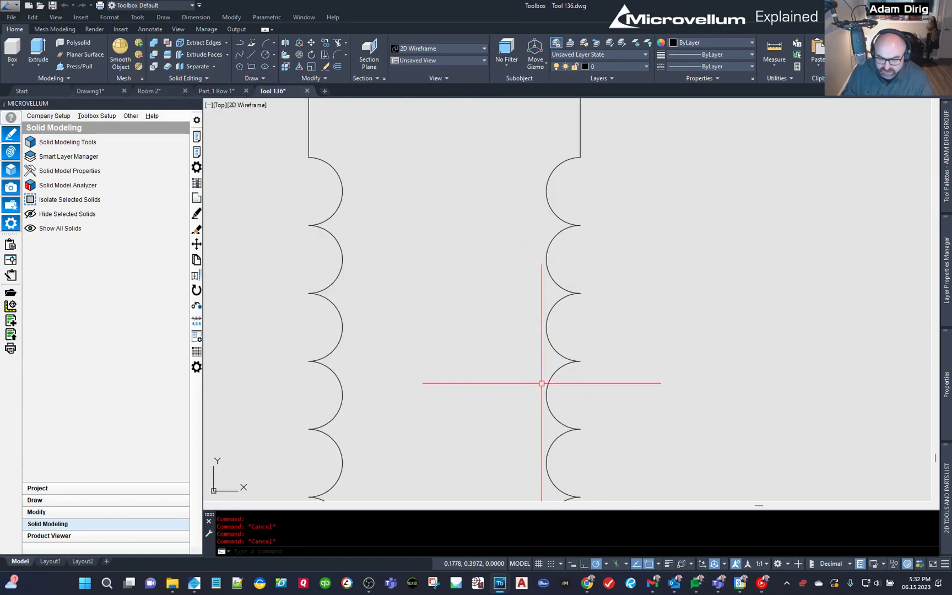
pyautogui.click(547, 408)
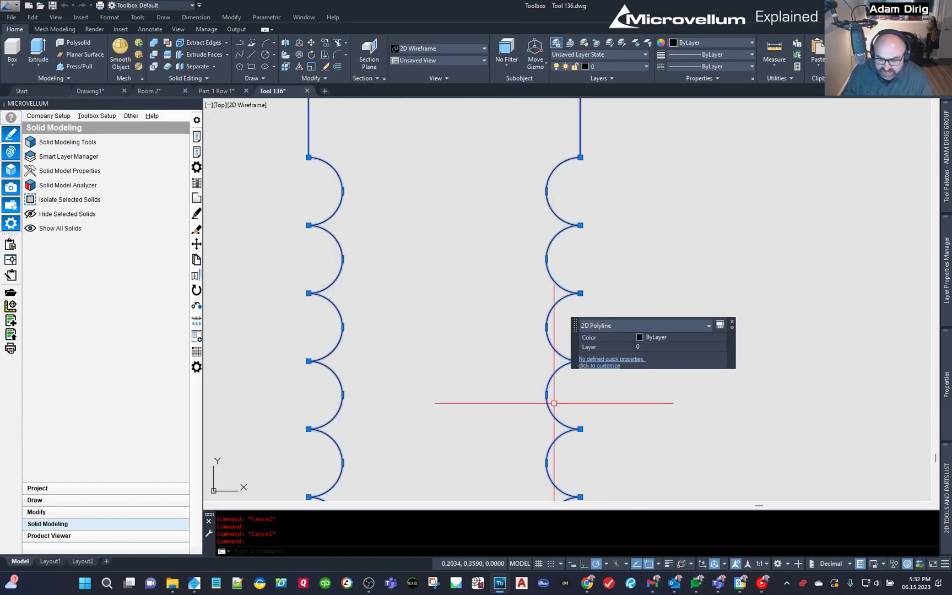
pyautogui.moveTo(546, 394)
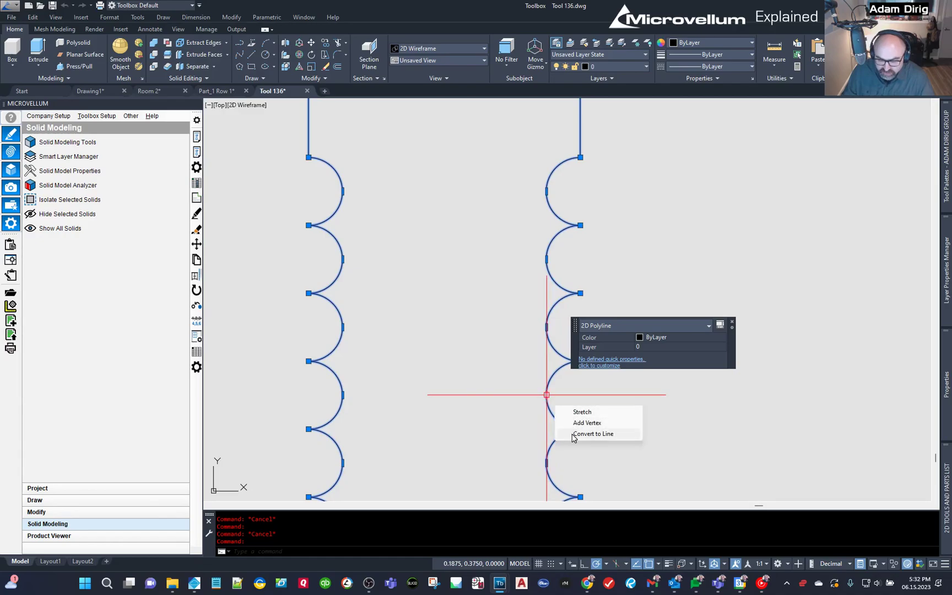
pyautogui.click(576, 435)
pyautogui.moveTo(342, 394)
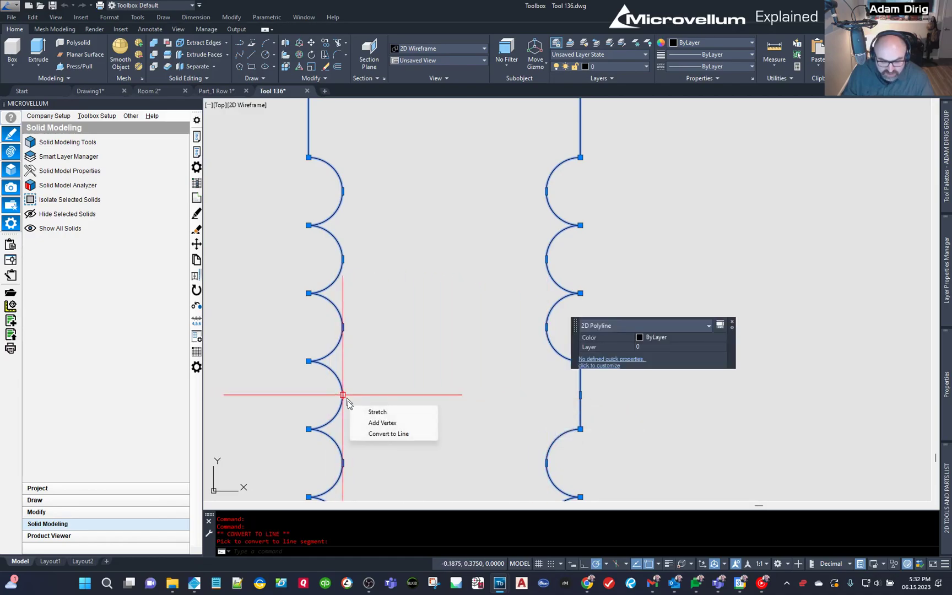
pyautogui.click(370, 434)
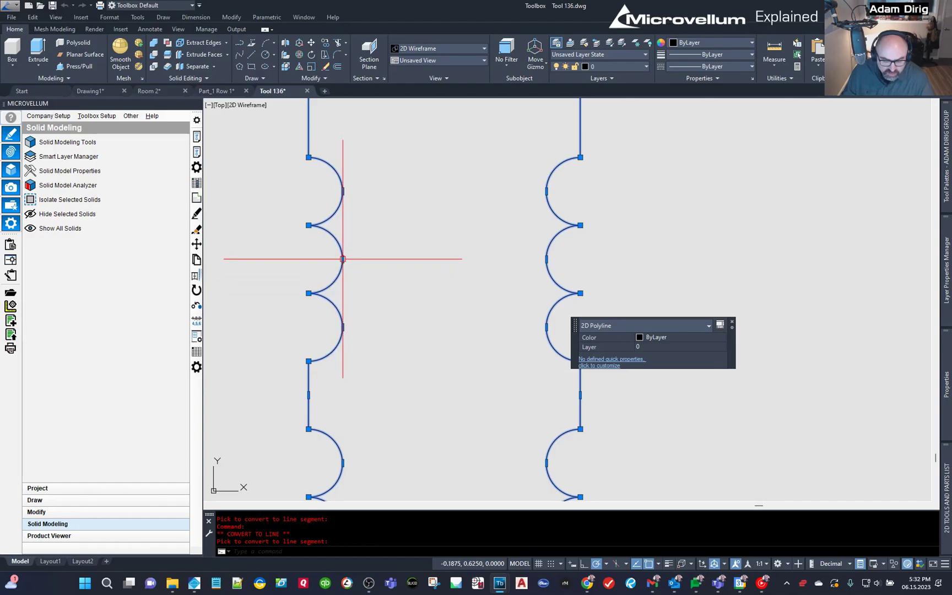
pyautogui.moveTo(343, 259)
pyautogui.click(375, 297)
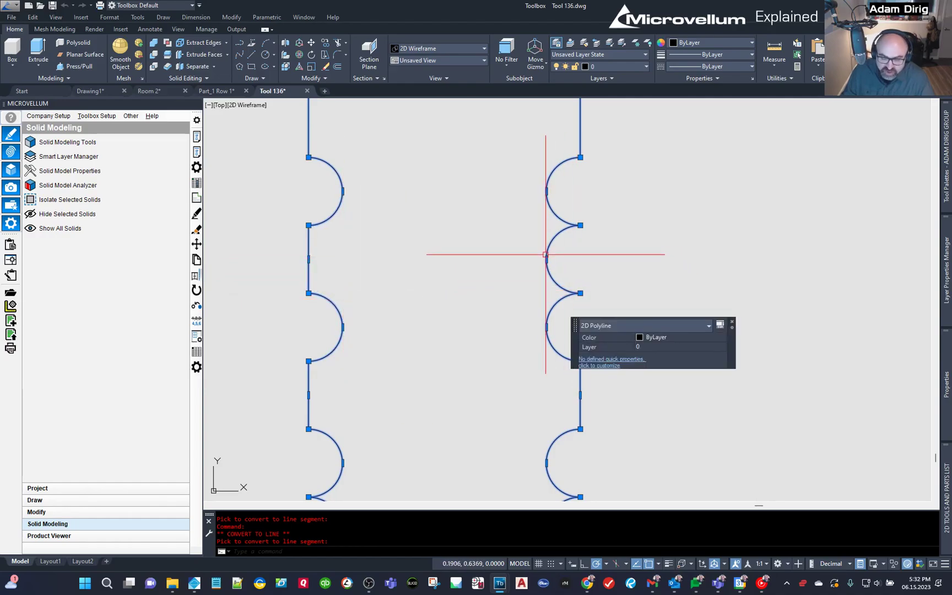
pyautogui.moveTo(546, 258)
pyautogui.click(573, 295)
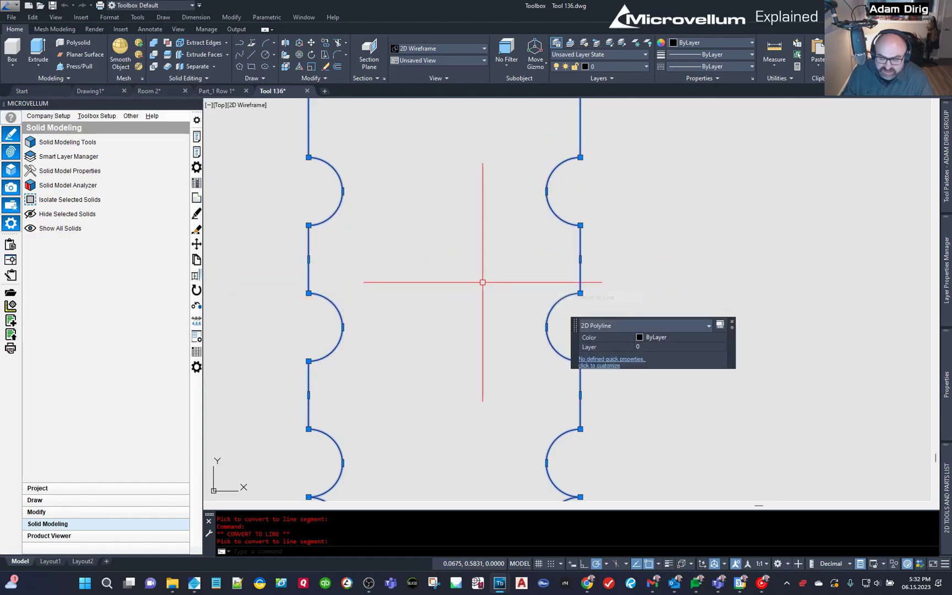
pyautogui.scroll(-4, 479, 297)
pyautogui.press('Escape')
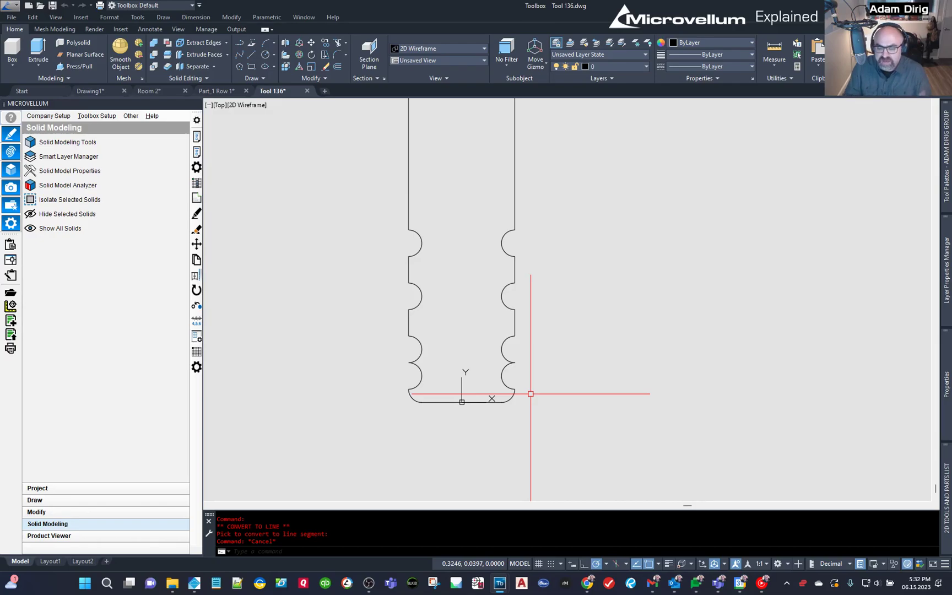
# Straighten the bottom-right arc, view the whole profile, and save Tool 136.dwg
pyautogui.click(504, 377)
pyautogui.moveTo(510, 396)
pyautogui.click(551, 414)
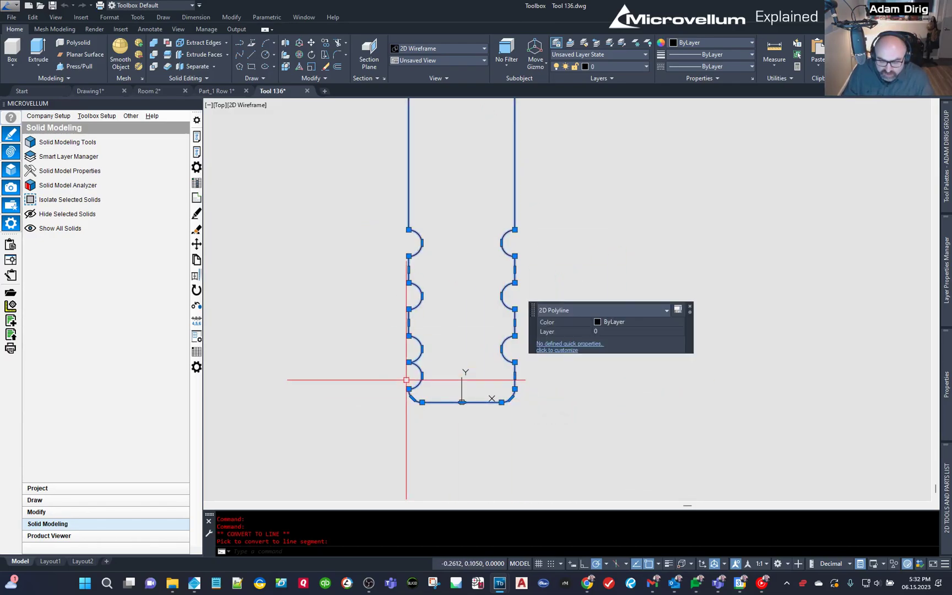
pyautogui.moveTo(422, 376)
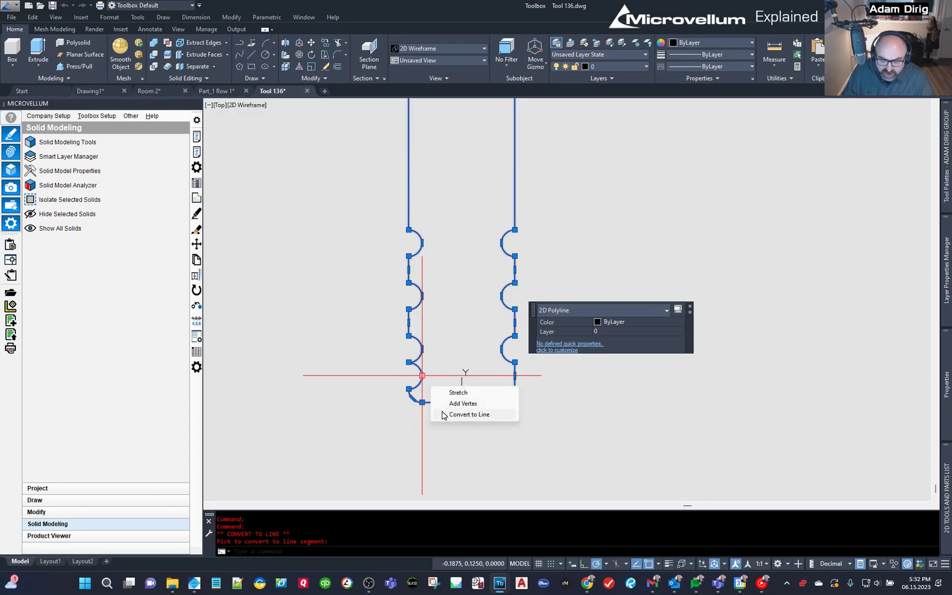
pyautogui.press('Escape')
pyautogui.click(620, 291)
pyautogui.press('Escape')
pyautogui.scroll(-2, 554, 317)
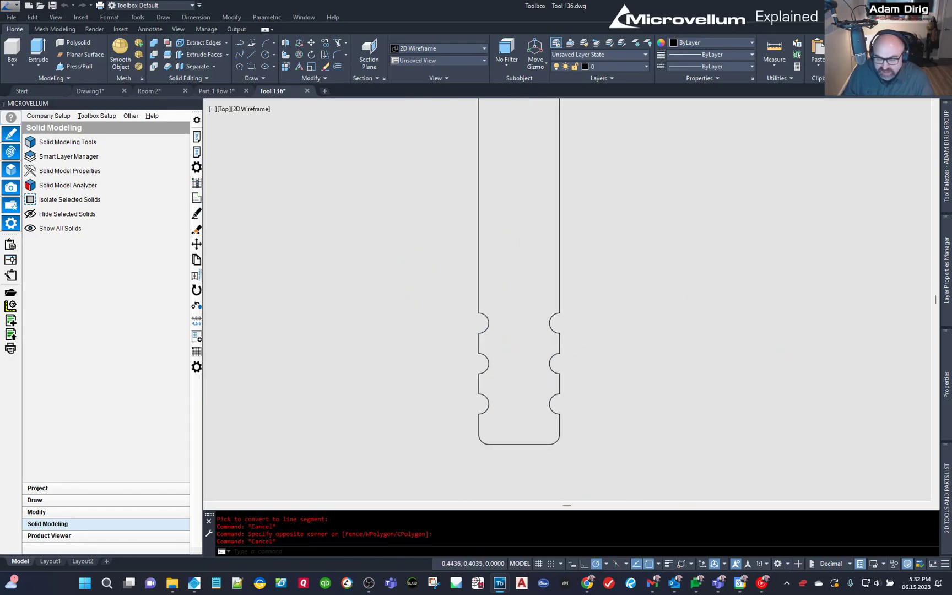
pyautogui.middleClick(589, 340)
pyautogui.middleClick(588, 340)
pyautogui.click(444, 412)
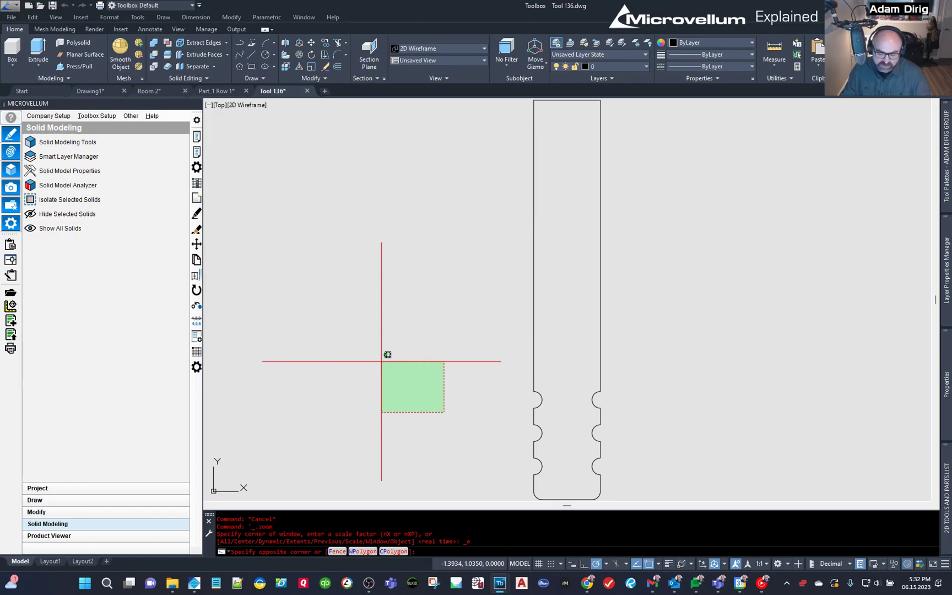
pyautogui.press('Escape')
pyautogui.click(422, 425)
pyautogui.press('Escape')
pyautogui.press('Escape')
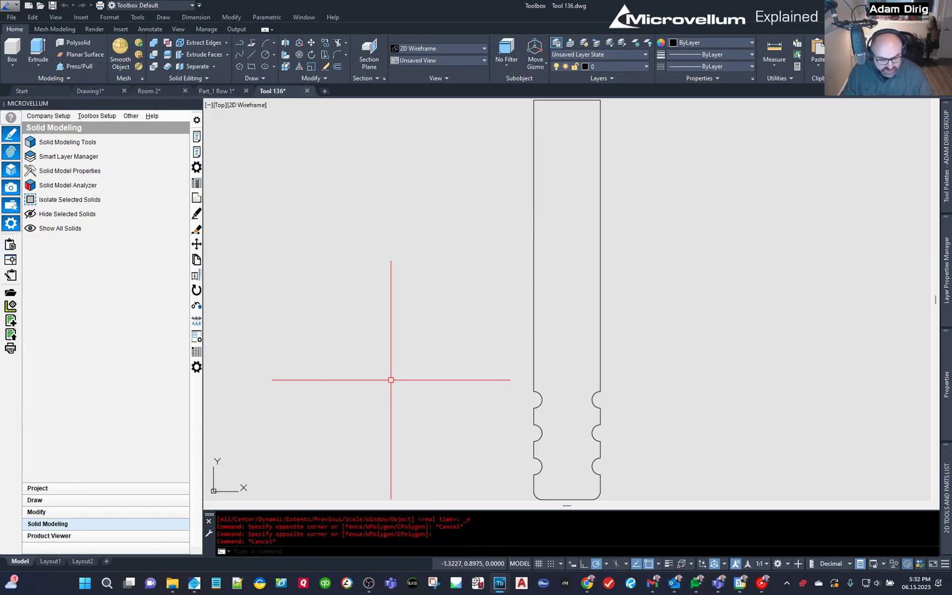
pyautogui.hotkey('ctrl', 's')
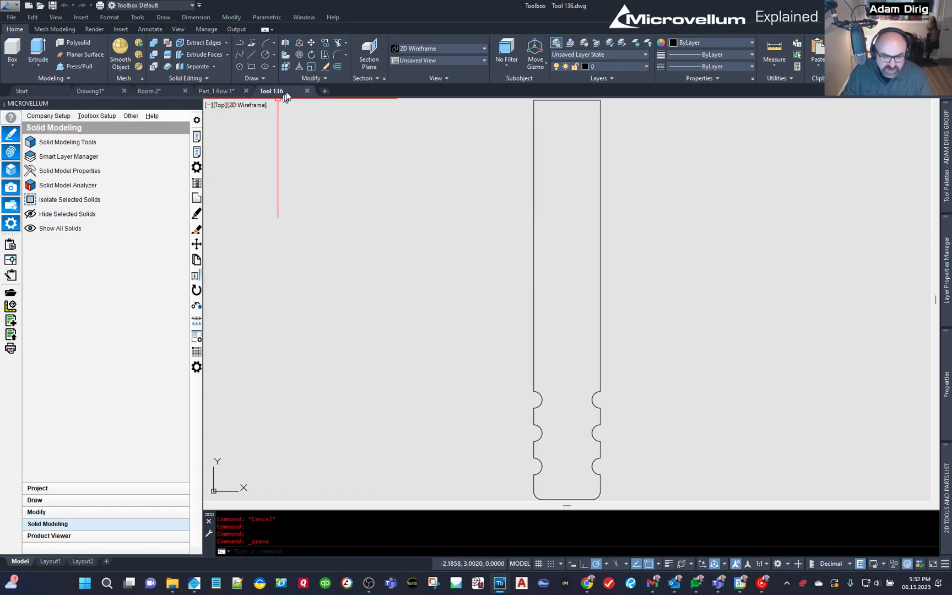
# Close Tool 136 and Part_1 Row 1, discarding the part drawing's changes
pyautogui.click(308, 92)
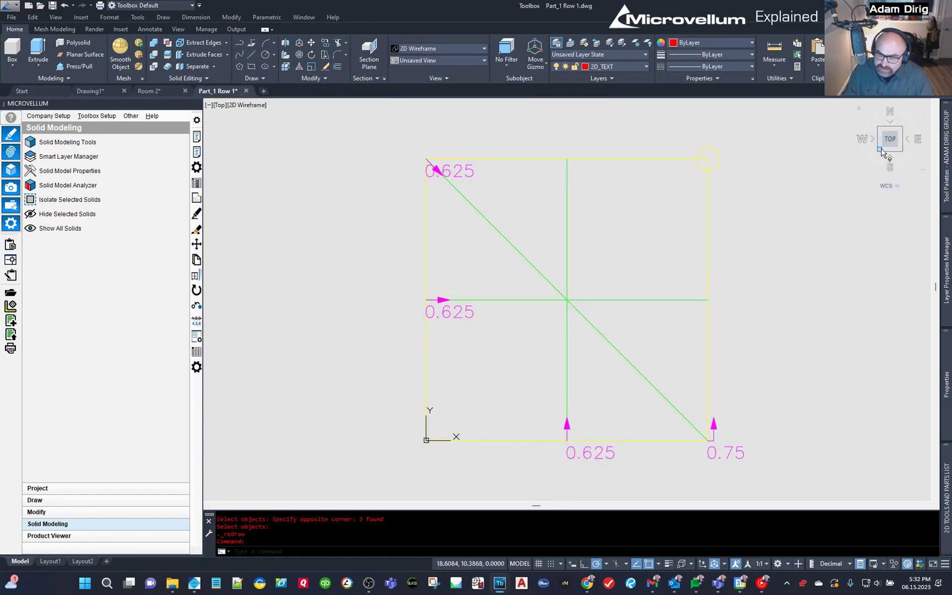
pyautogui.click(880, 149)
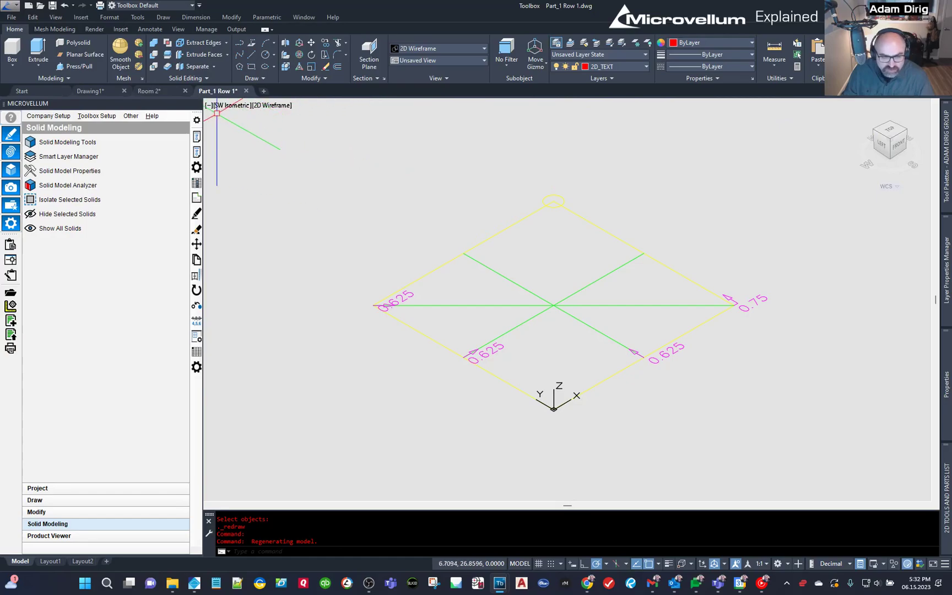
pyautogui.click(246, 91)
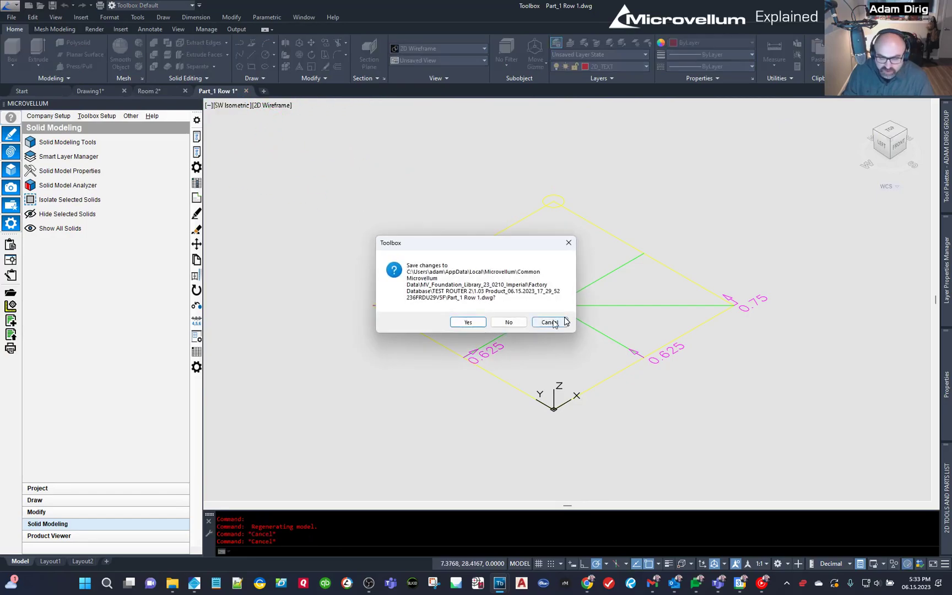
pyautogui.click(510, 320)
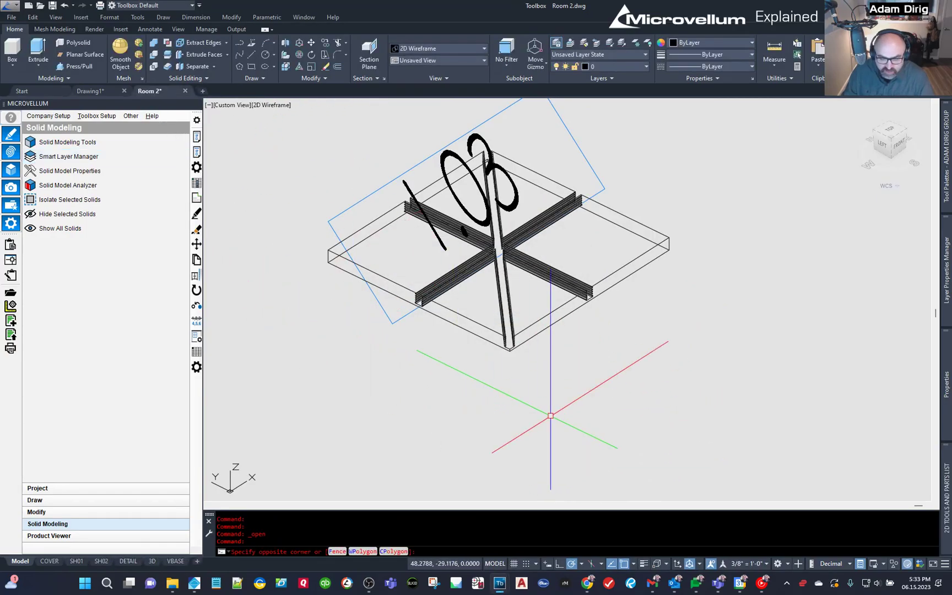
# Redraw the selected test part with 3D Drawings (Full Machining)
pyautogui.click(546, 385)
pyautogui.scroll(5, 550, 316)
pyautogui.moveTo(561, 285); pyautogui.dragTo(631, 272, button='middle')
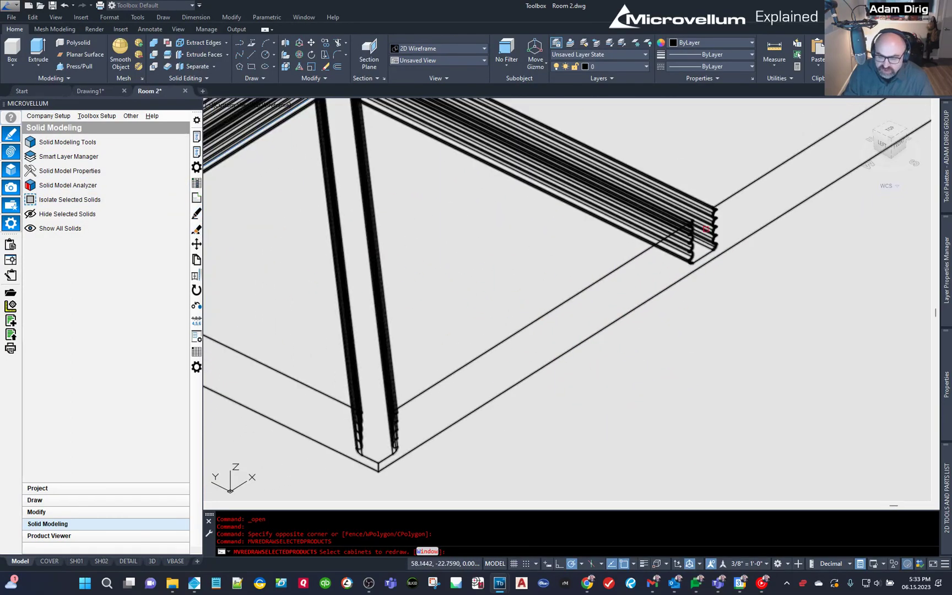
pyautogui.click(715, 221)
pyautogui.press('Return')
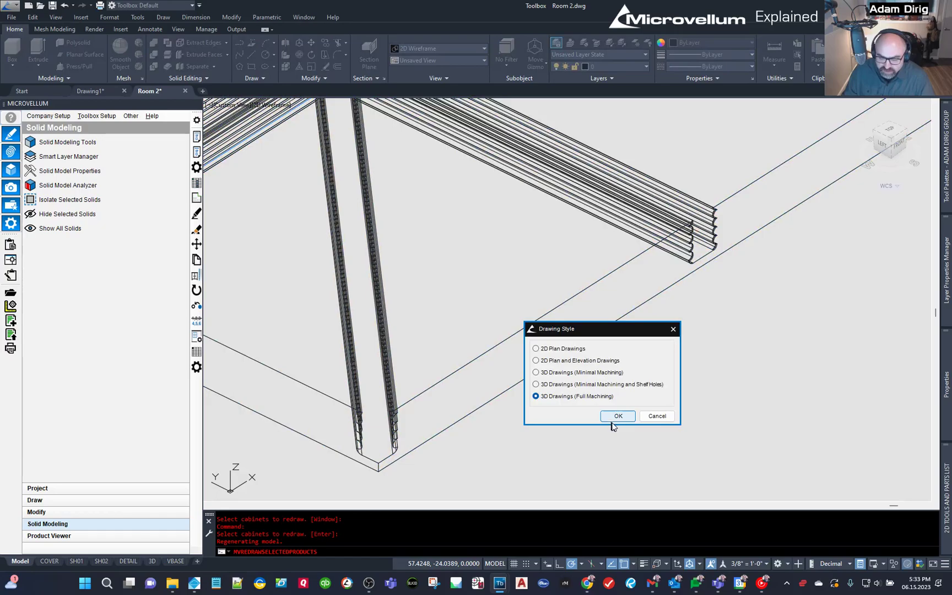
pyautogui.click(617, 416)
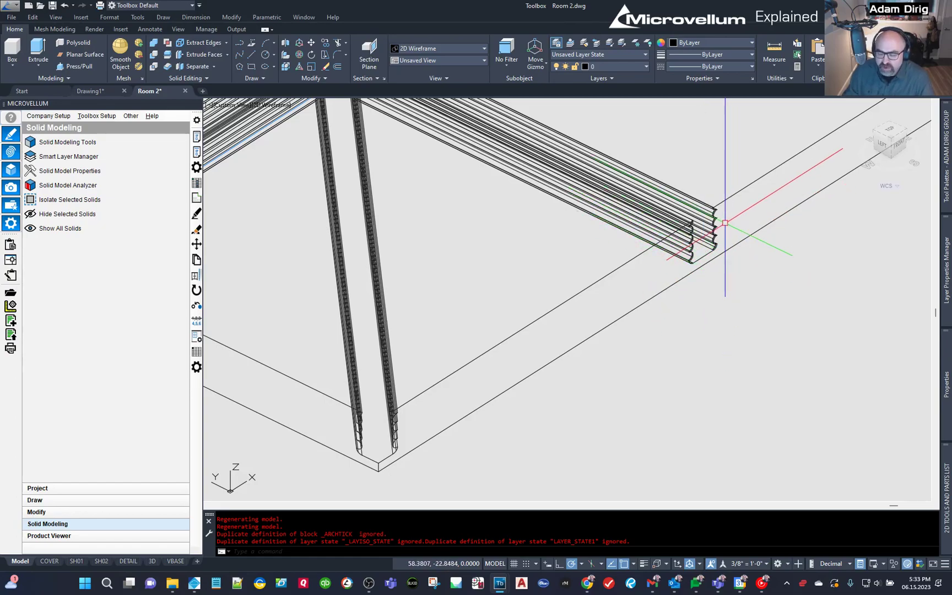
pyautogui.scroll(2, 701, 245)
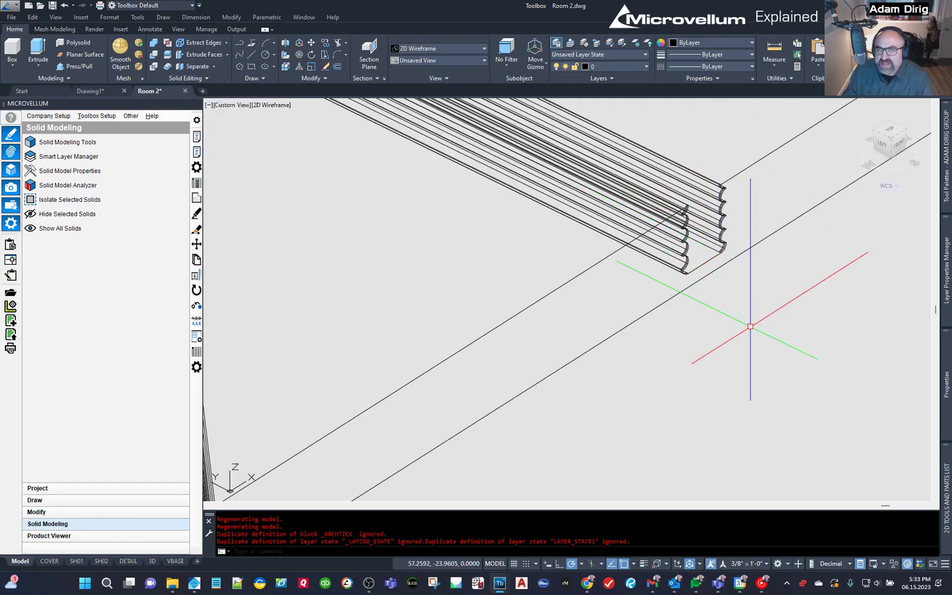
pyautogui.scroll(2, 608, 319)
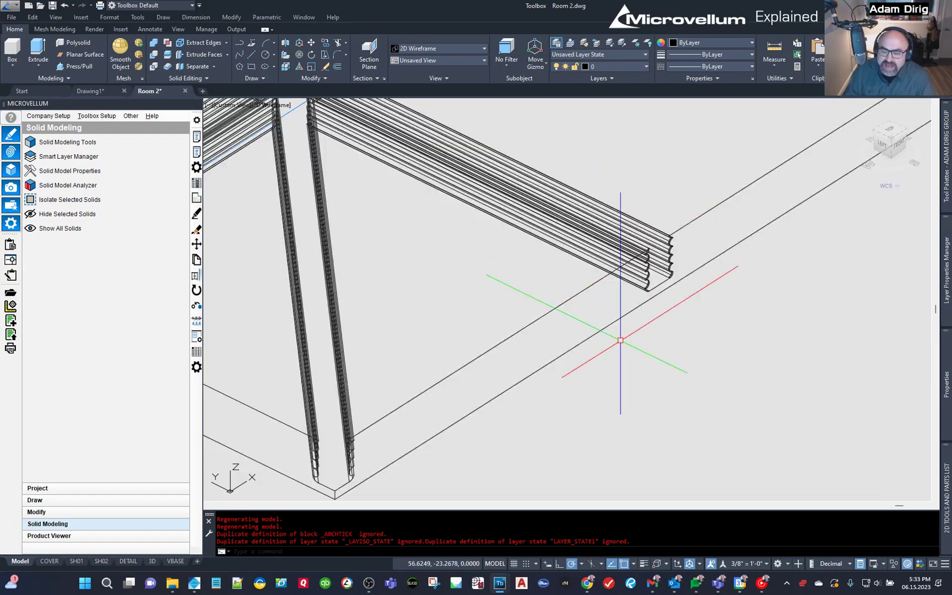
pyautogui.click(662, 357)
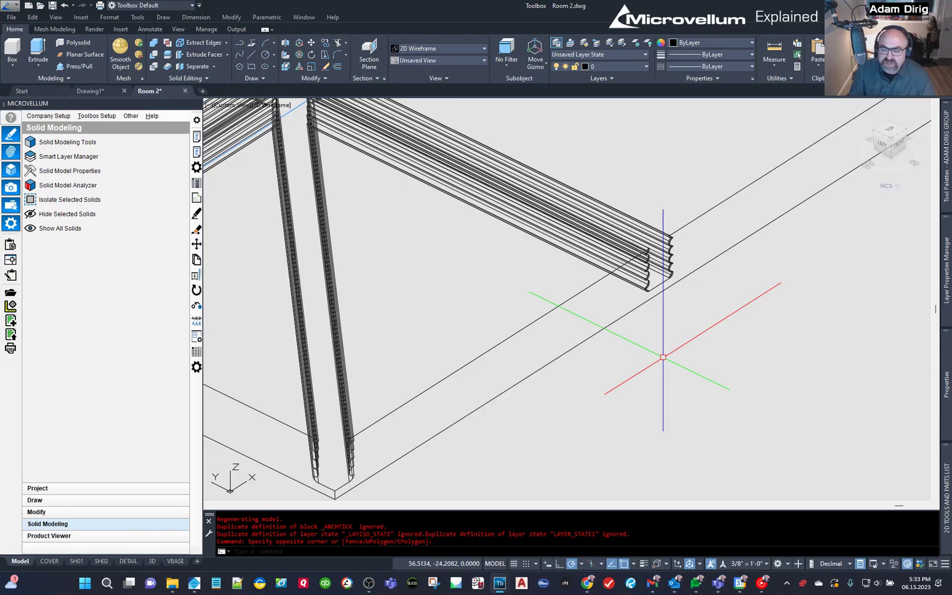
pyautogui.click(838, 240)
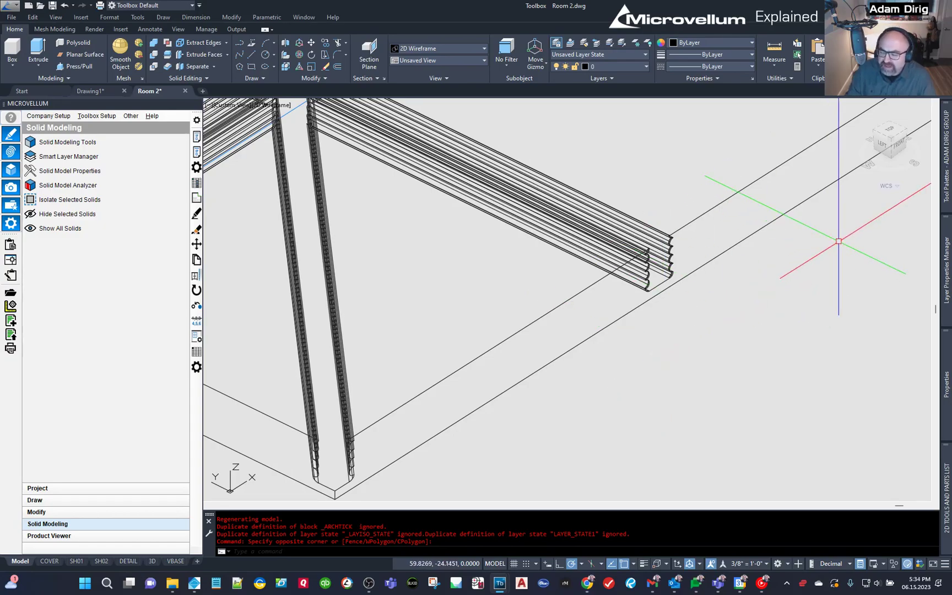
pyautogui.click(733, 446)
pyautogui.click(698, 403)
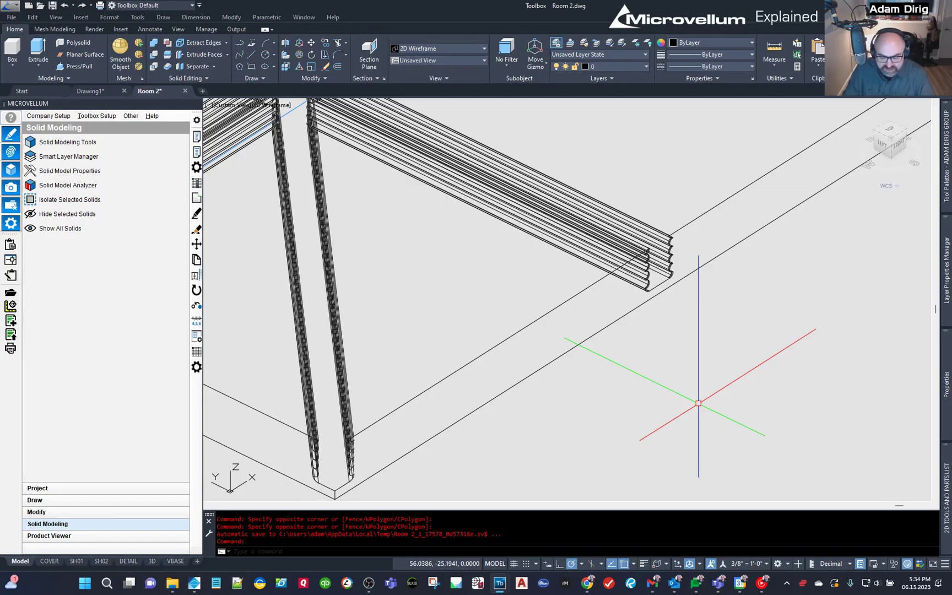
# Run PU and purge the unused Tool 136 block from the Blocks list
pyautogui.write('pu')
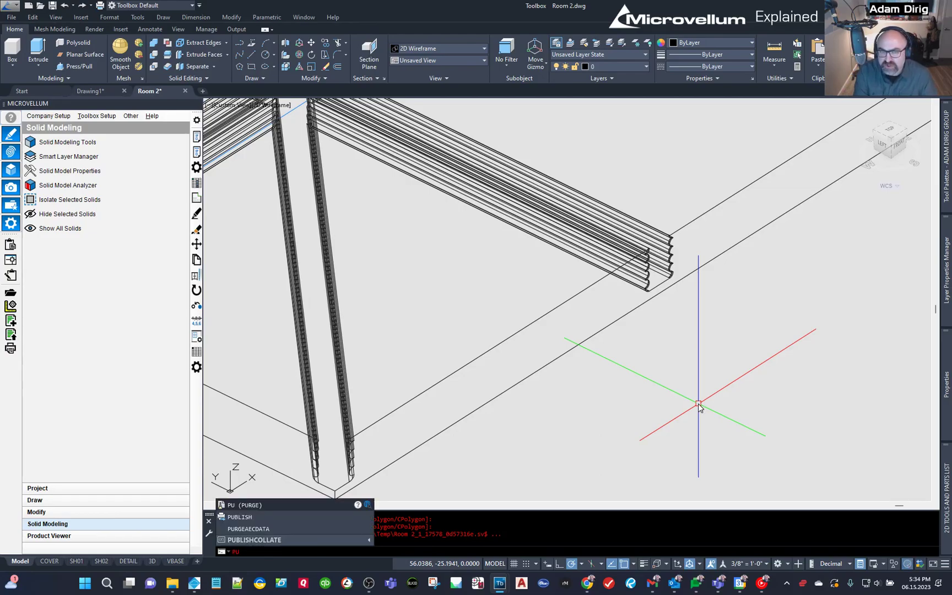
pyautogui.press('Return')
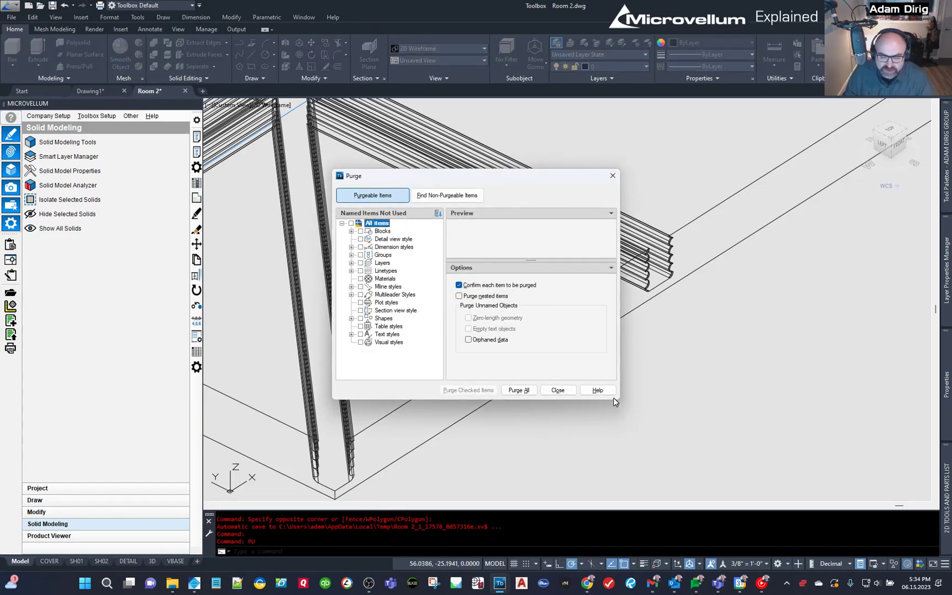
pyautogui.click(351, 231)
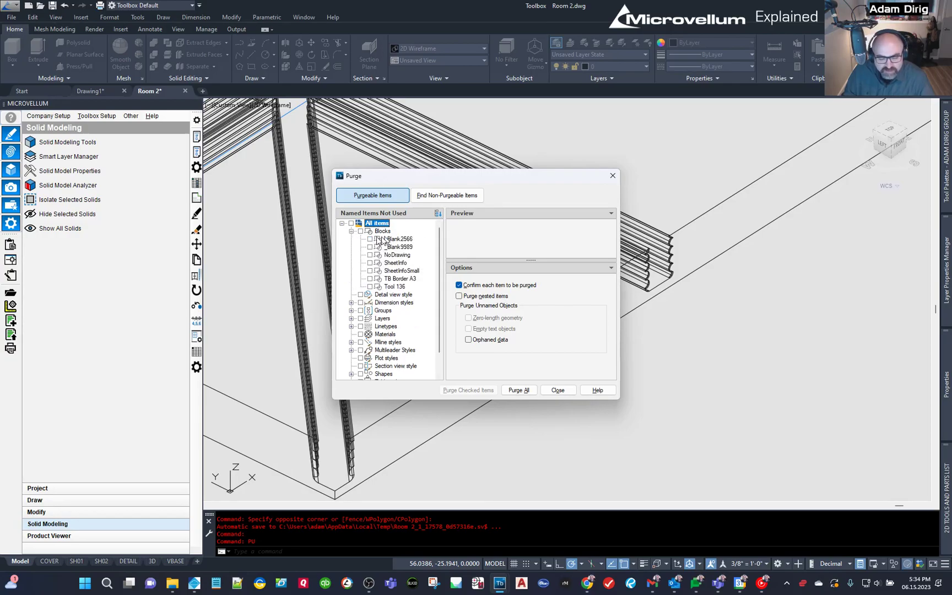
pyautogui.click(351, 231)
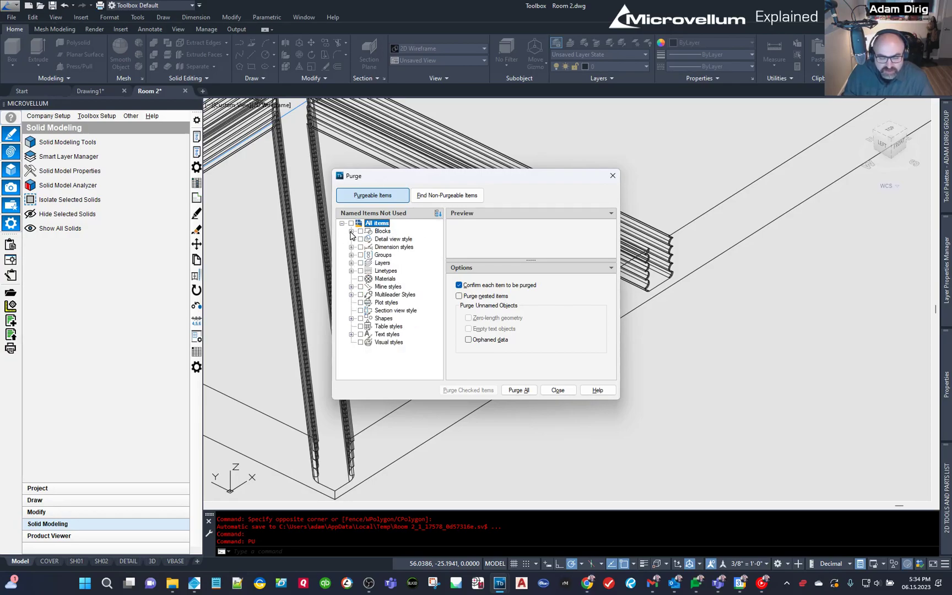
pyautogui.click(382, 231)
pyautogui.click(352, 232)
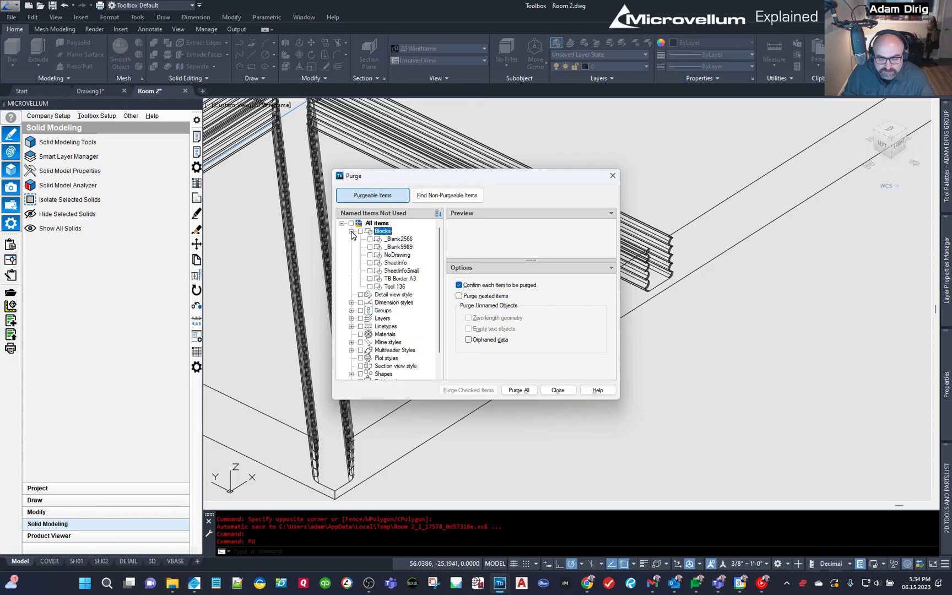
pyautogui.click(391, 289)
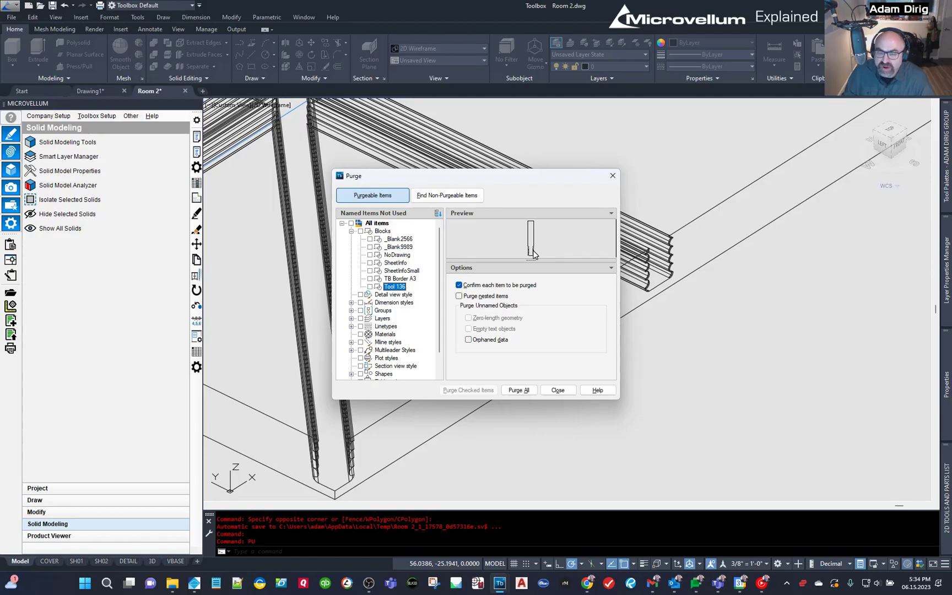
pyautogui.press('space')
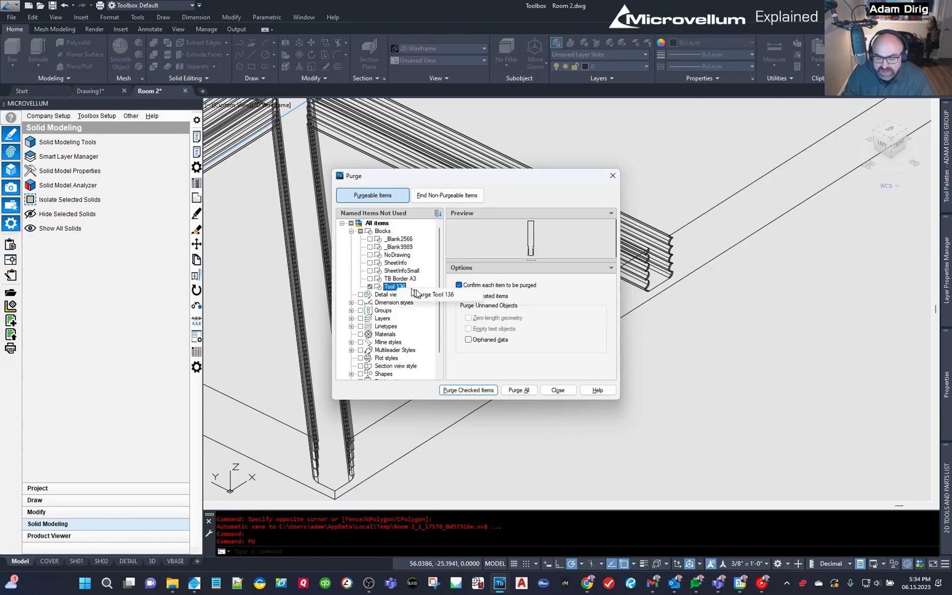
pyautogui.press('Return')
pyautogui.click(427, 286)
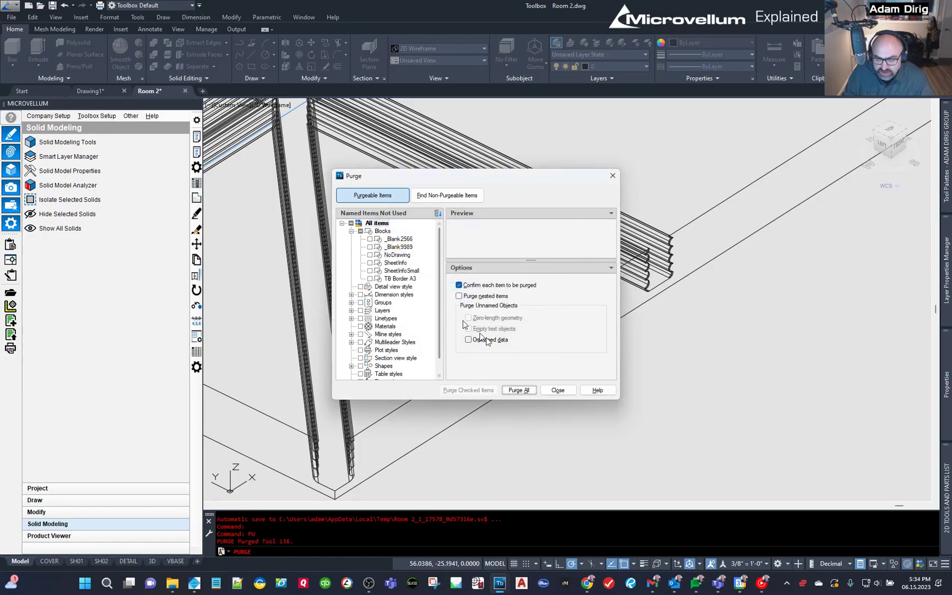
# Close Purge, then redraw the cabinet with 3D Drawings (Full Machining)
pyautogui.click(557, 390)
pyautogui.click(730, 381)
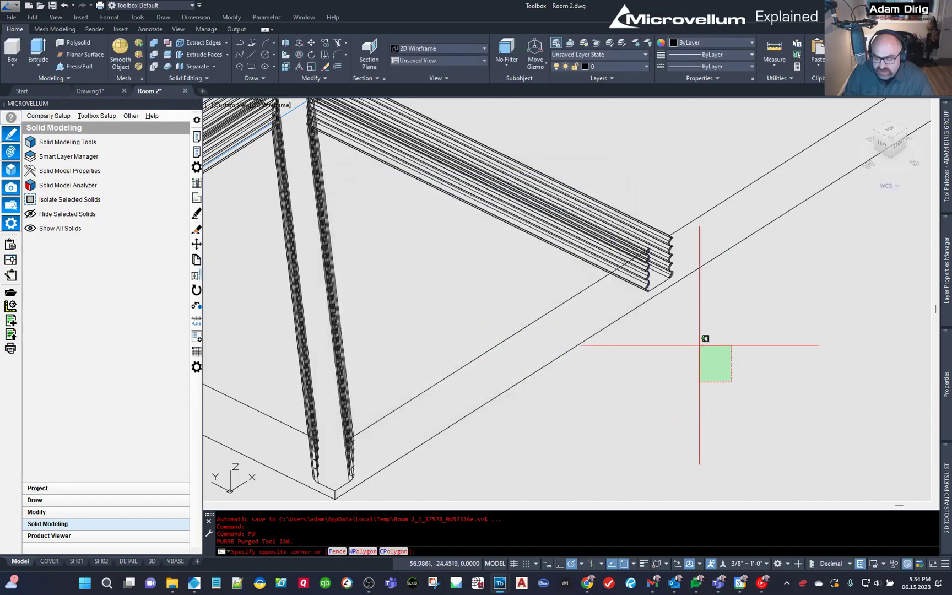
pyautogui.click(699, 345)
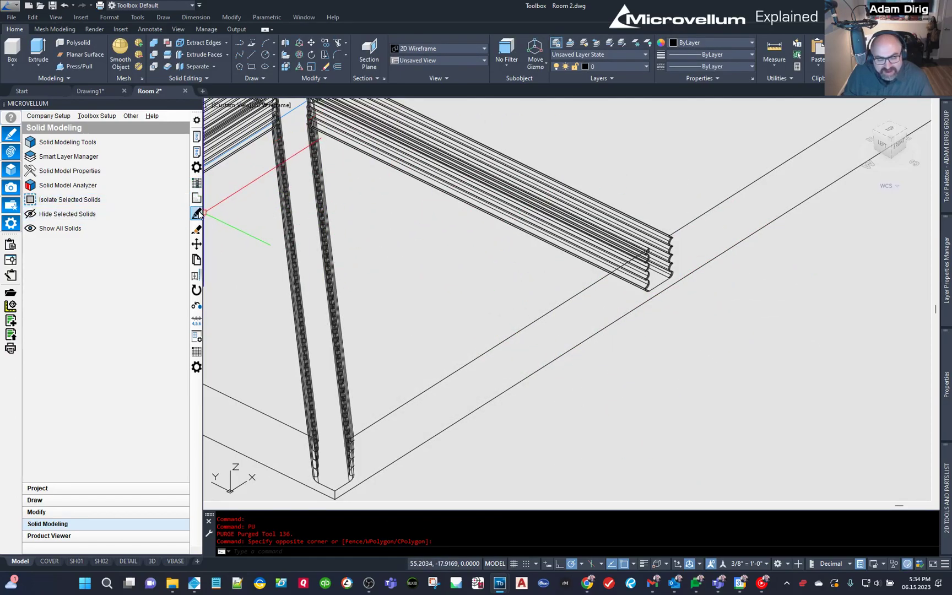
pyautogui.click(197, 214)
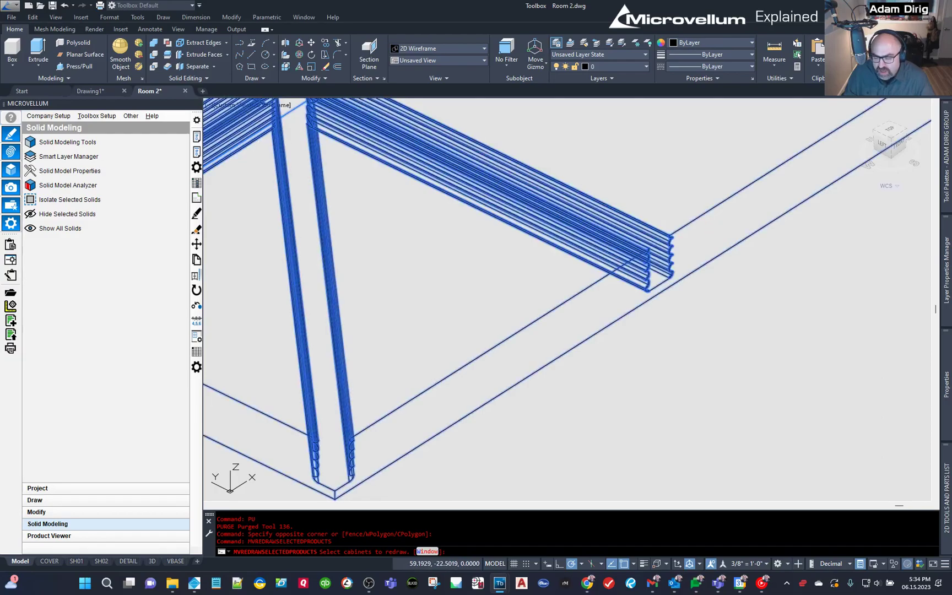
pyautogui.press('Return')
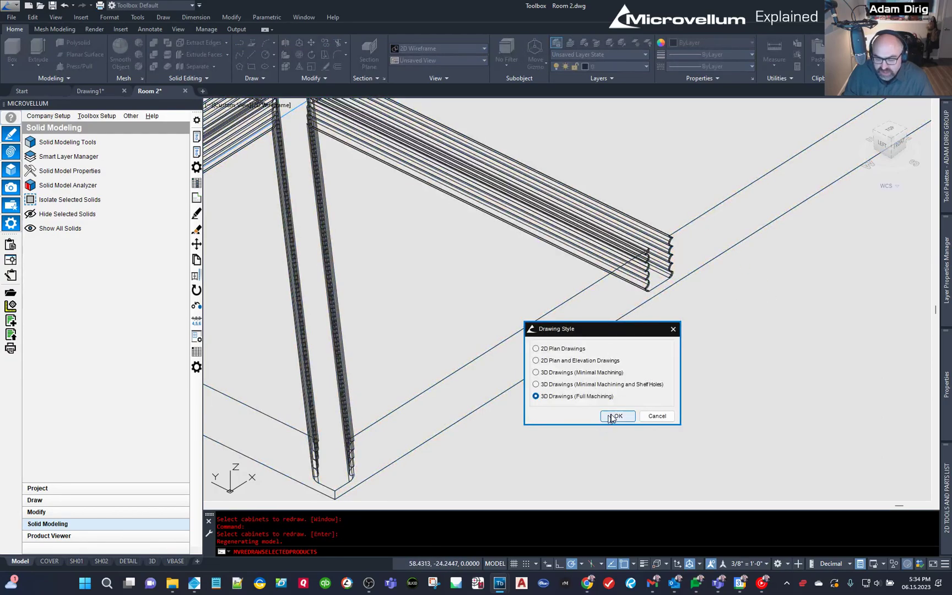
pyautogui.click(612, 417)
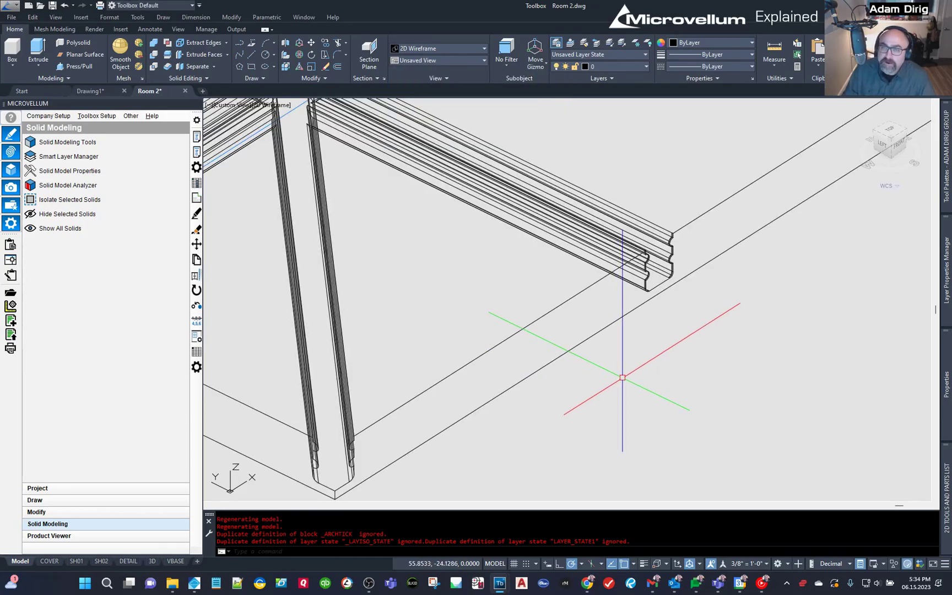
pyautogui.scroll(3, 707, 258)
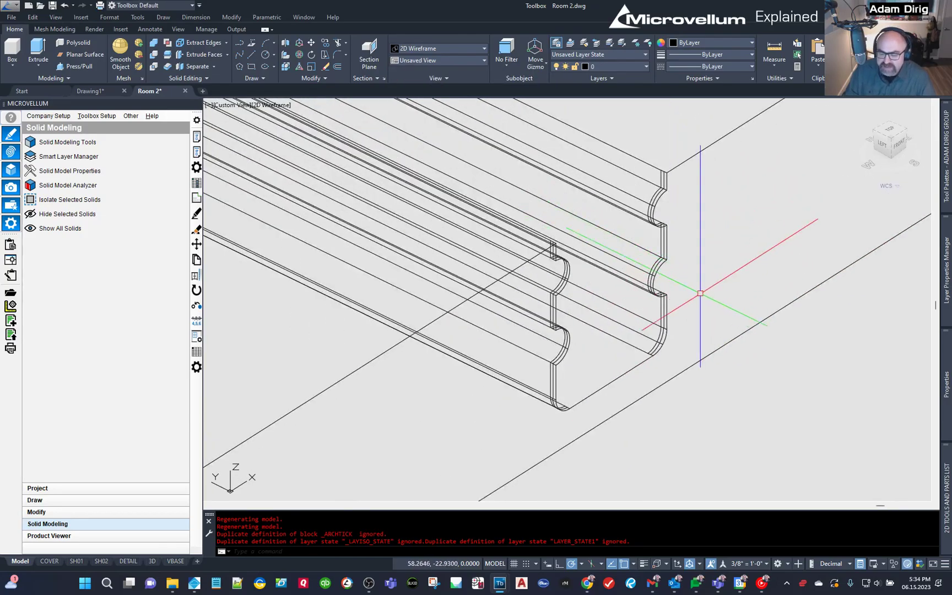
pyautogui.scroll(-3, 702, 304)
pyautogui.scroll(-4, 703, 304)
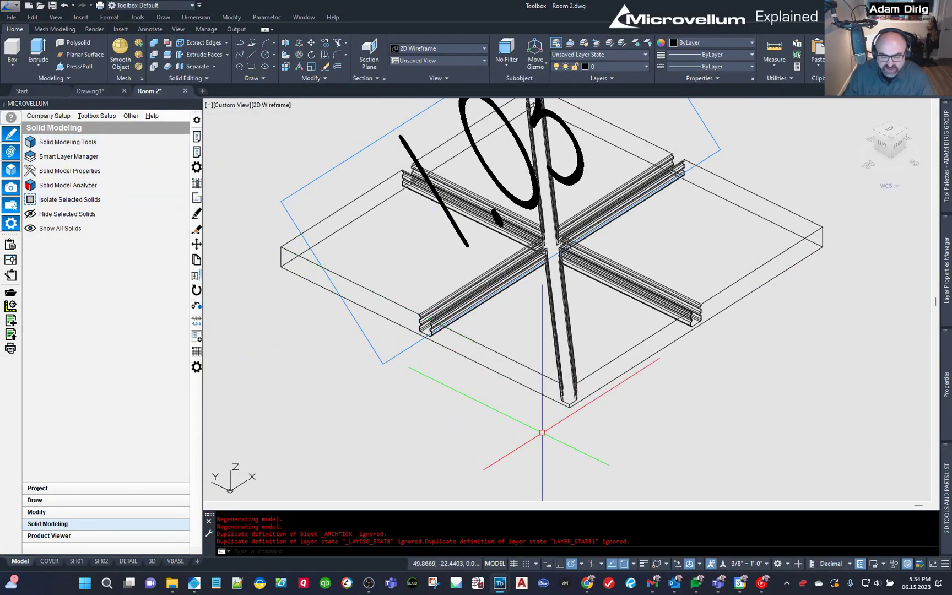
pyautogui.click(512, 436)
pyautogui.press('Escape')
pyautogui.write('PU')
pyautogui.press('Return')
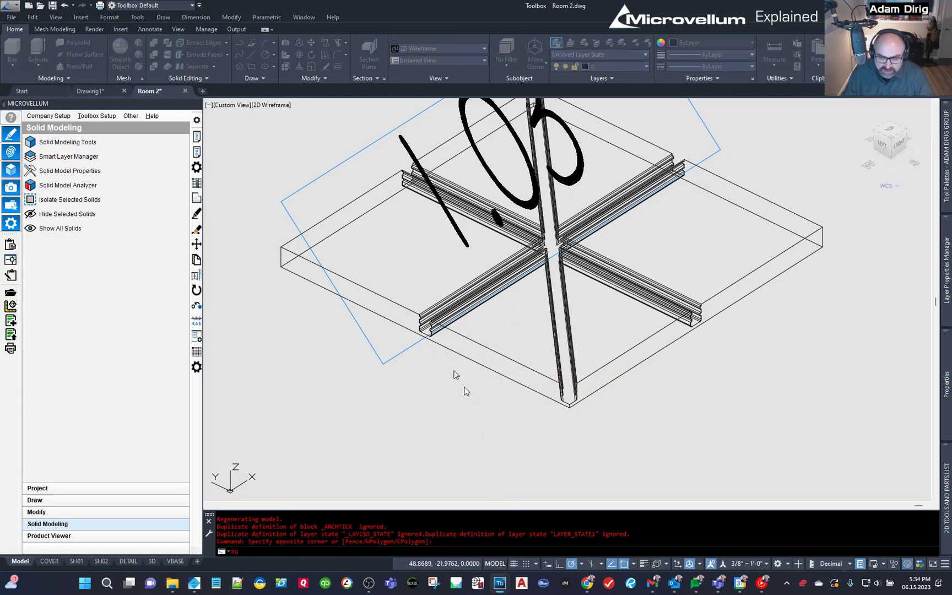
pyautogui.click(392, 287)
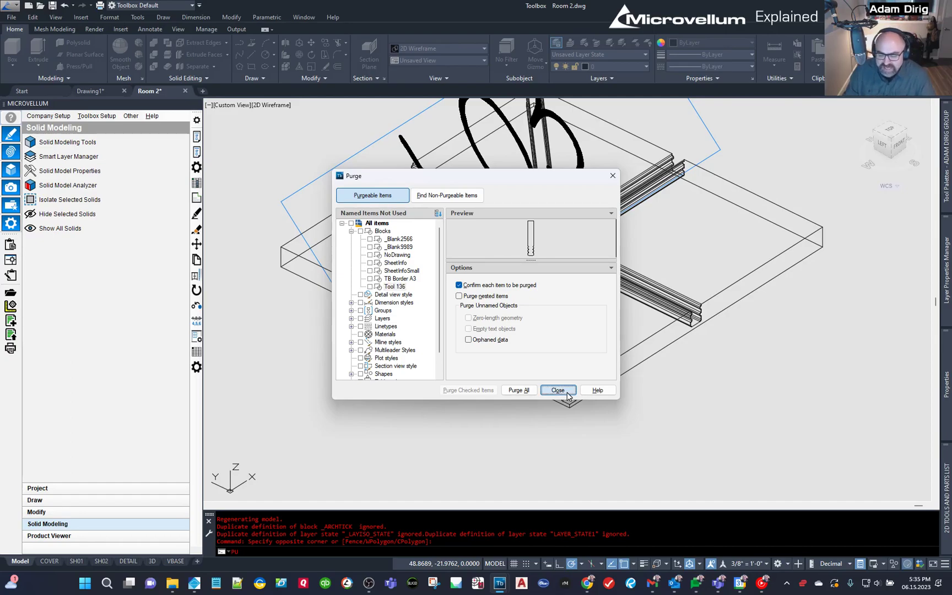
pyautogui.click(566, 390)
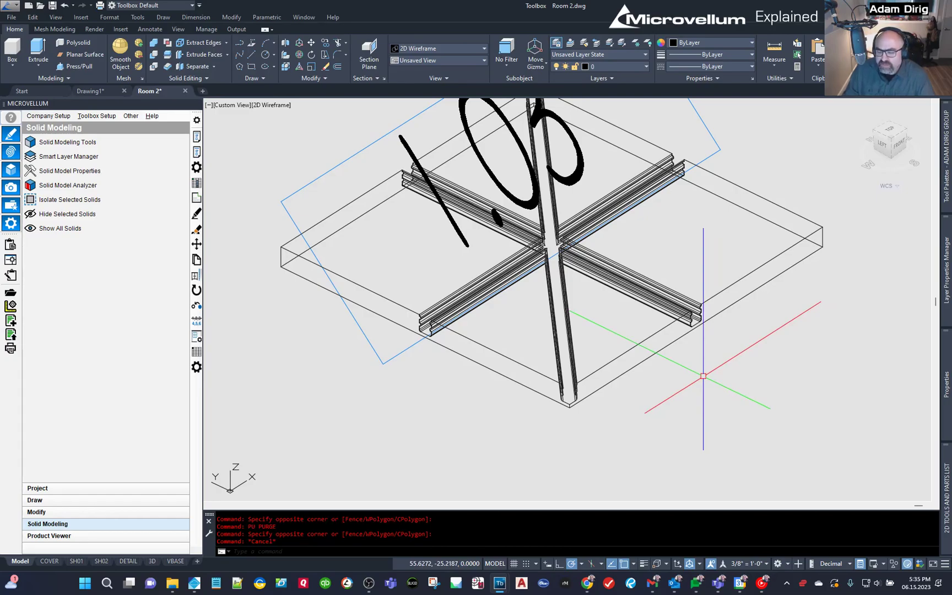
pyautogui.scroll(-3, 702, 377)
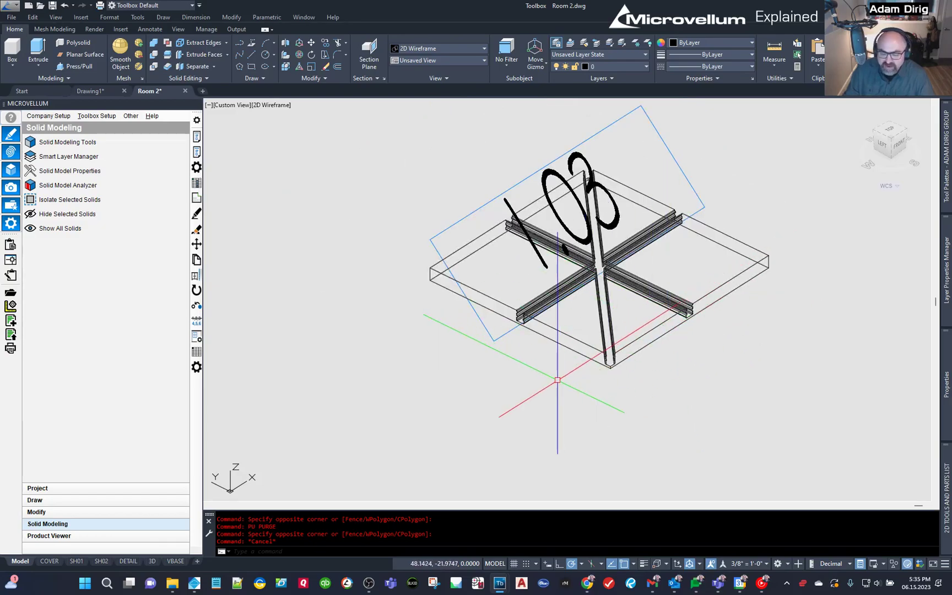
pyautogui.scroll(4, 428, 275)
pyautogui.scroll(-3, 429, 275)
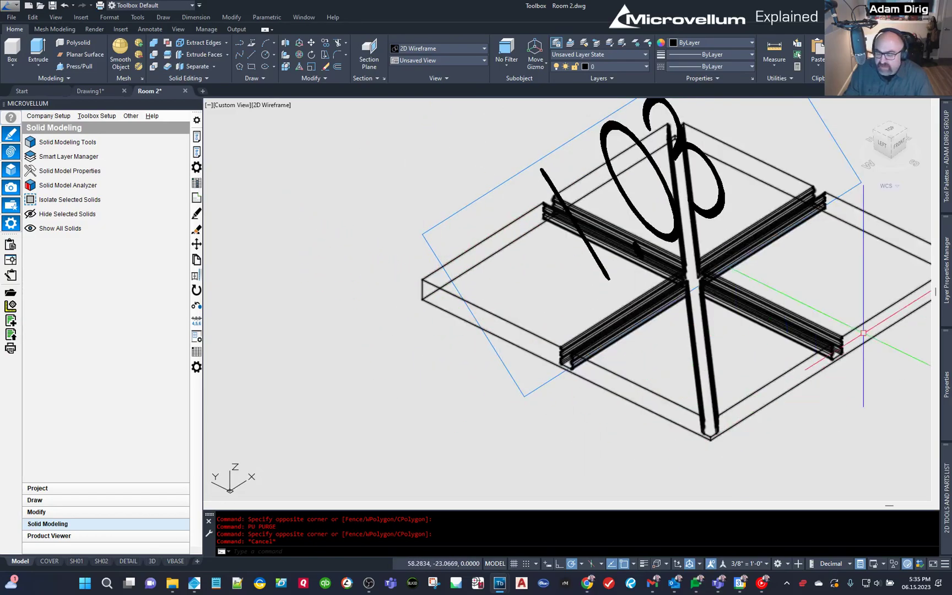
pyautogui.scroll(-2, 445, 359)
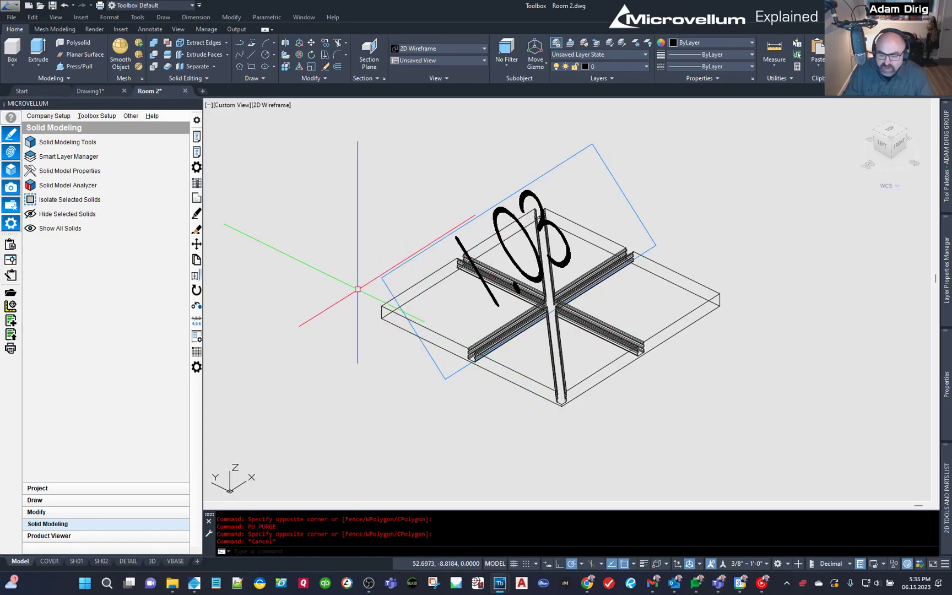
pyautogui.scroll(2, 661, 259)
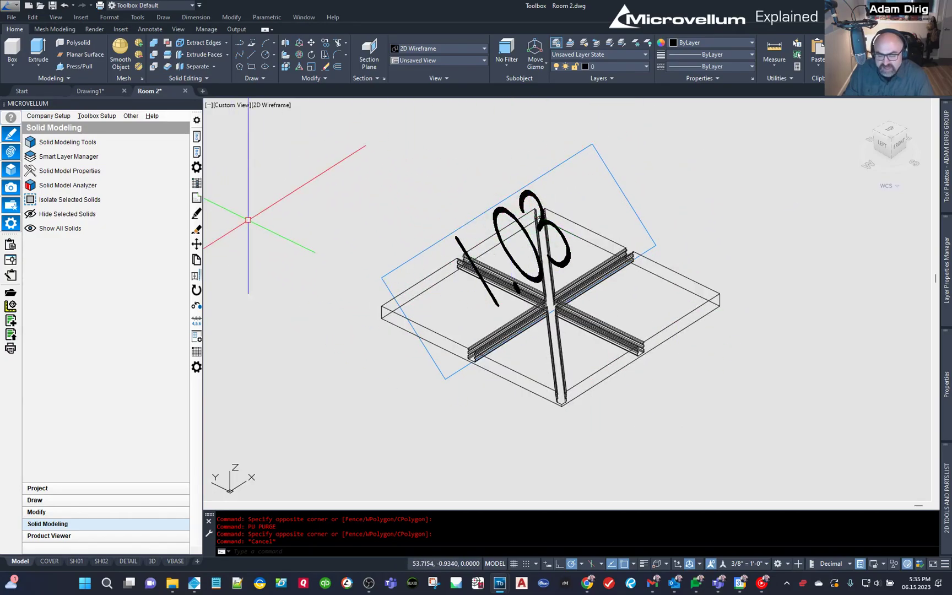